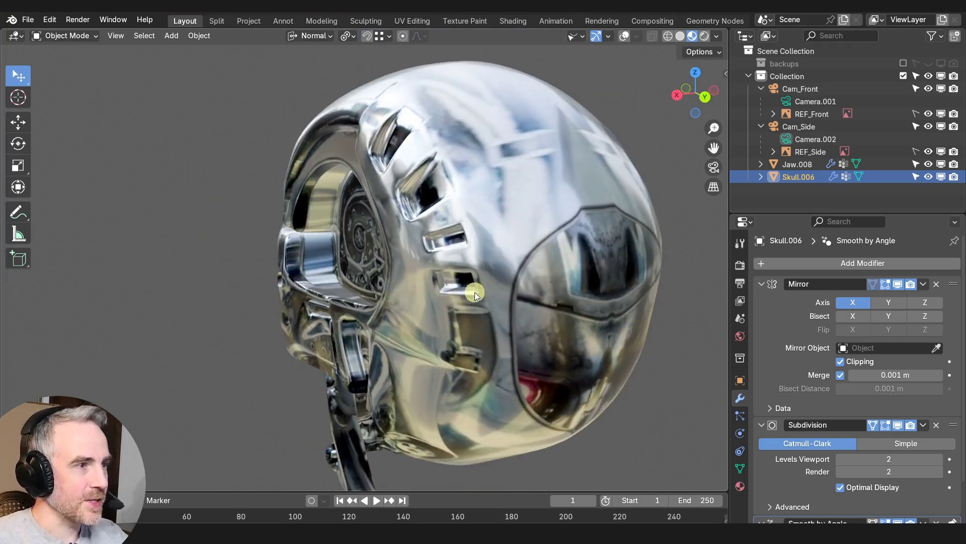
Display the skull in solid shading and examine the forehead recesses and brow from the front
click(679, 37)
mouse_move(533, 151)
middle_down()
mouse_move(479, 213)
mouse_move(524, 205)
mouse_move(470, 209)
mouse_move(479, 188)
mouse_move(412, 200)
middle_up()
scroll(468, 201, up, 3)
middle_drag(448, 173, 342, 219)
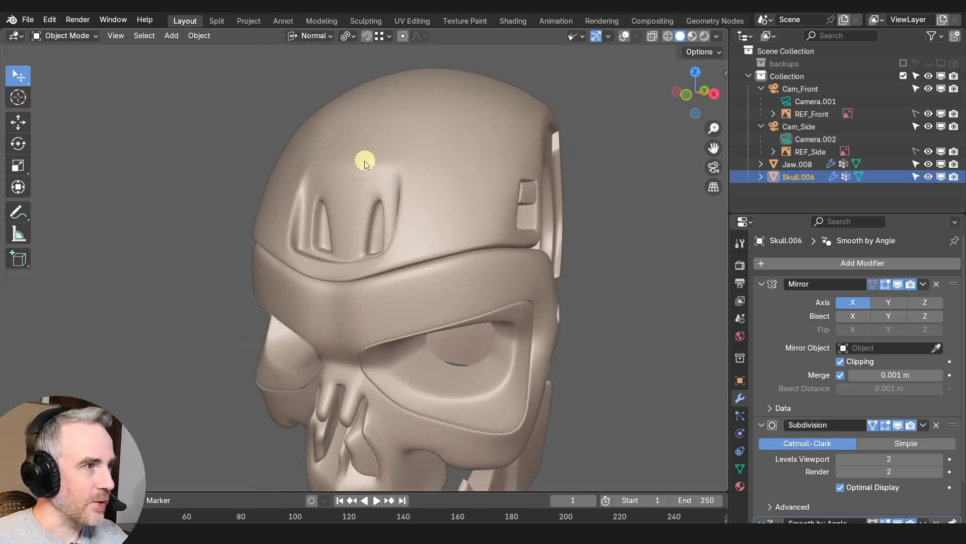
middle_drag(365, 161, 430, 222)
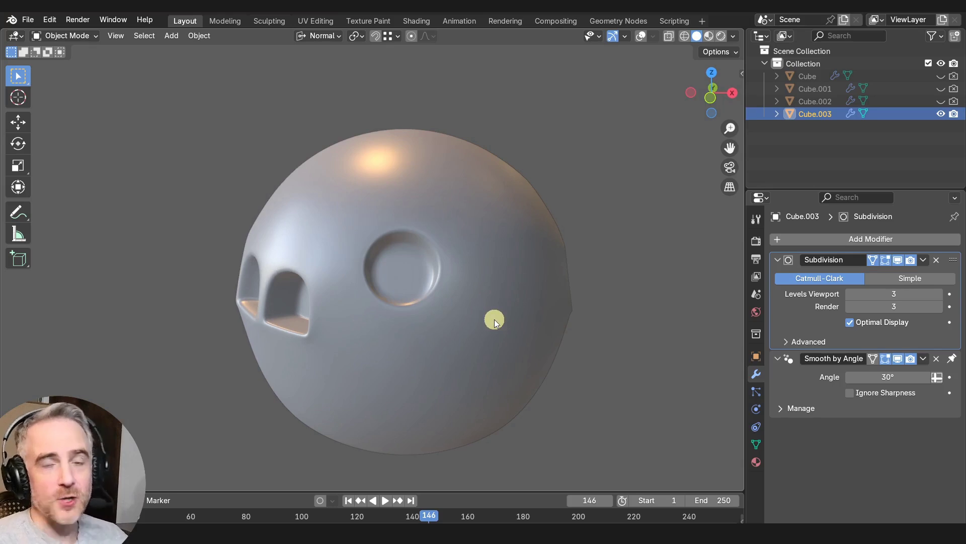
Examine the round and arched recesses in the subdivided practice sphere Cube.003 from several sides
middle_drag(494, 313, 453, 287)
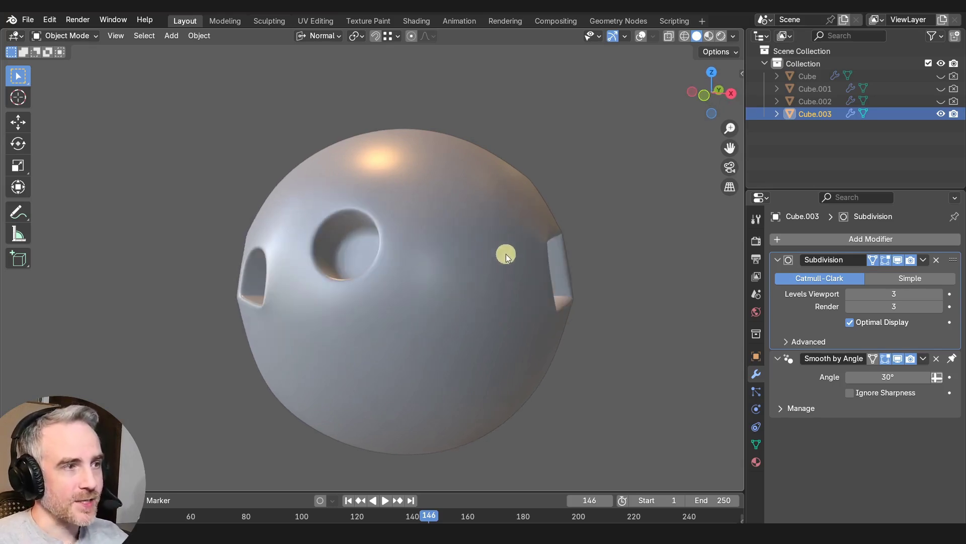
middle_drag(506, 254, 381, 198)
middle_drag(494, 297, 634, 369)
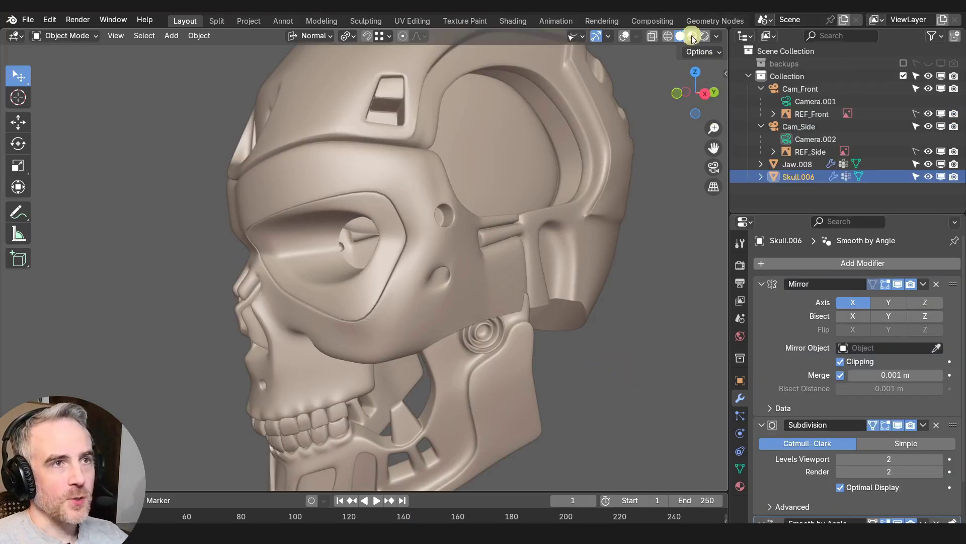
Switch the skull to material preview shading and examine its metal surface from the side and back
click(692, 36)
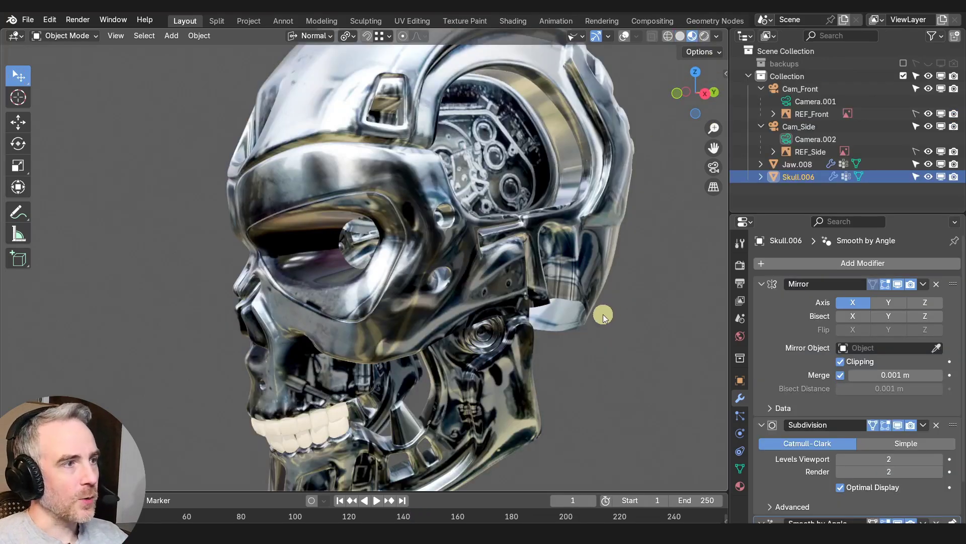
middle_drag(603, 314, 364, 151)
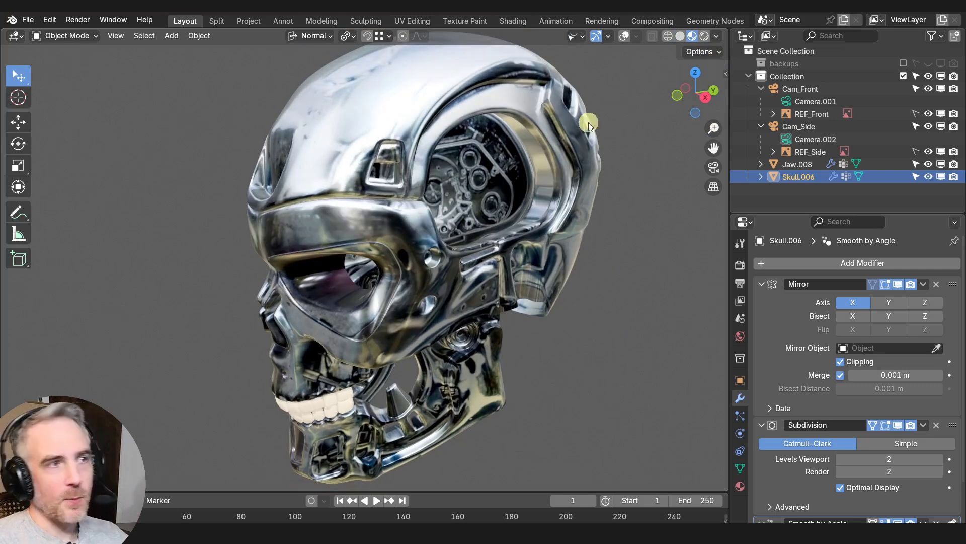
middle_drag(590, 125, 504, 208)
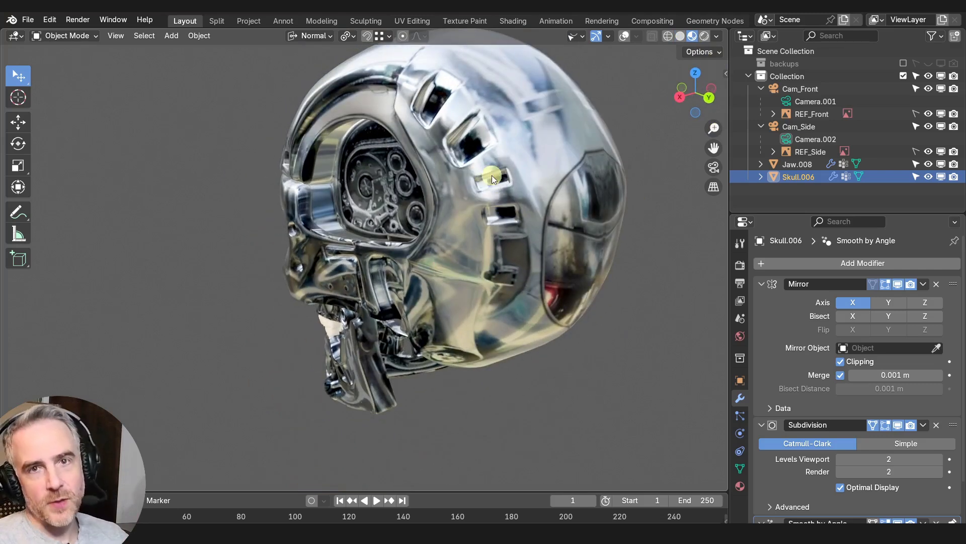
middle_drag(473, 185, 654, 181)
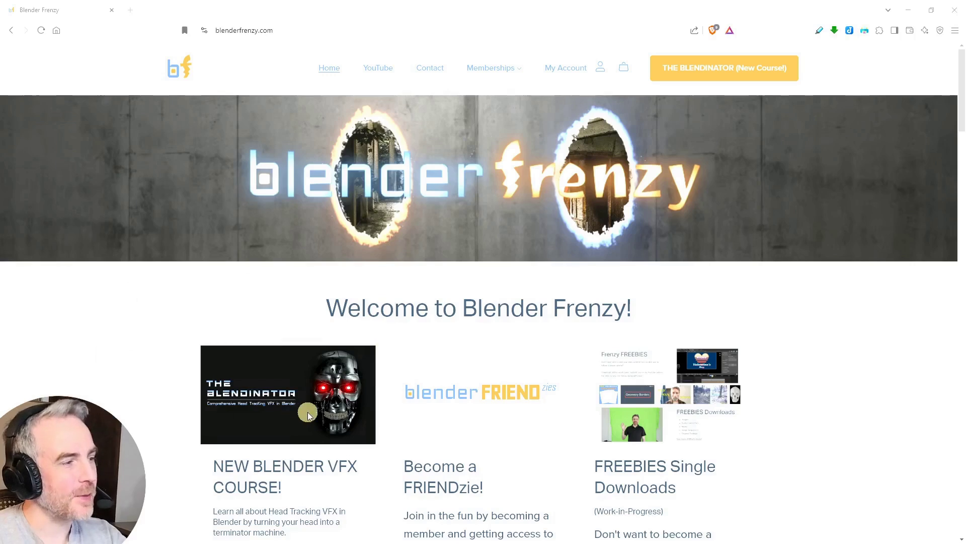
In the browser, open the Blendinator course page on blenderfrenzy.com and look through its skull model, sample images and chapter overview
scroll(247, 420, down, 2)
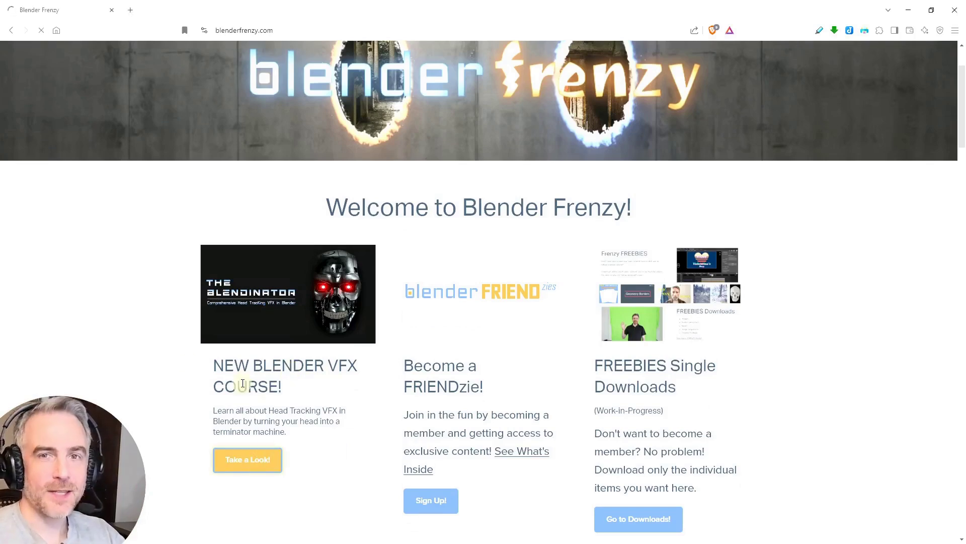
scroll(735, 443, down, 15)
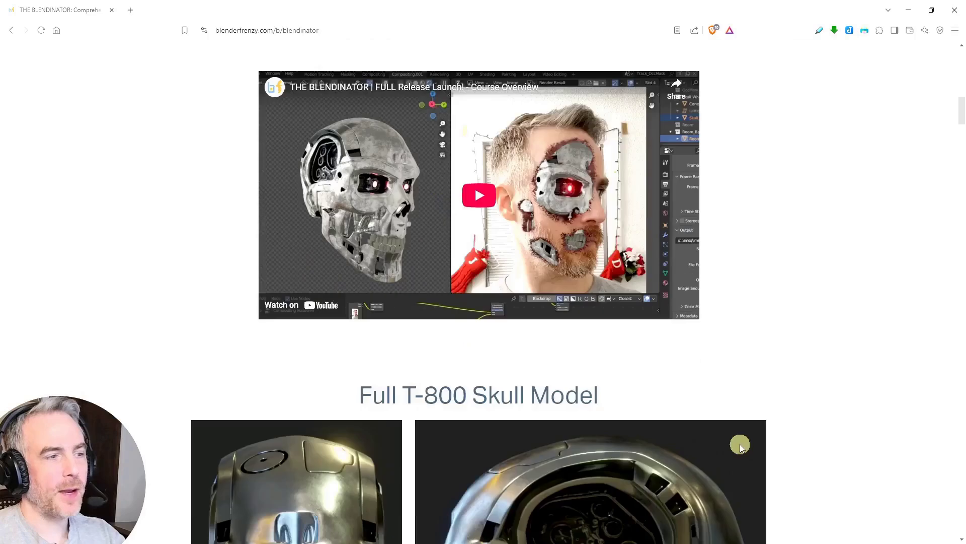
scroll(740, 444, down, 7)
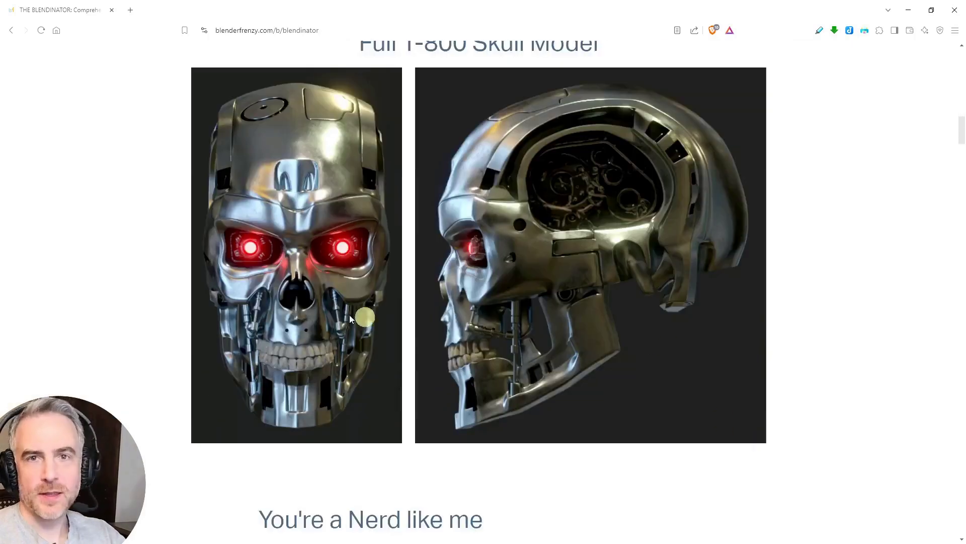
scroll(696, 390, down, 17)
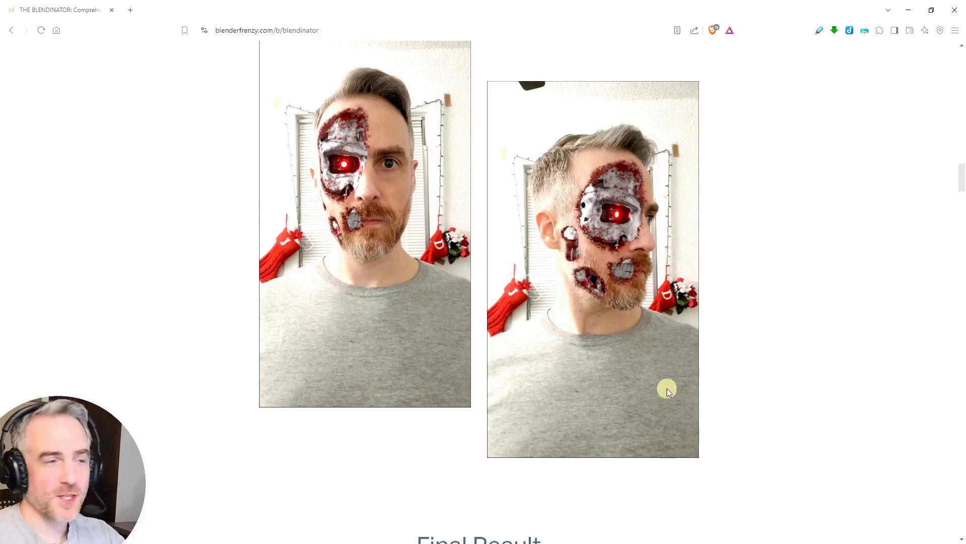
scroll(742, 322, down, 20)
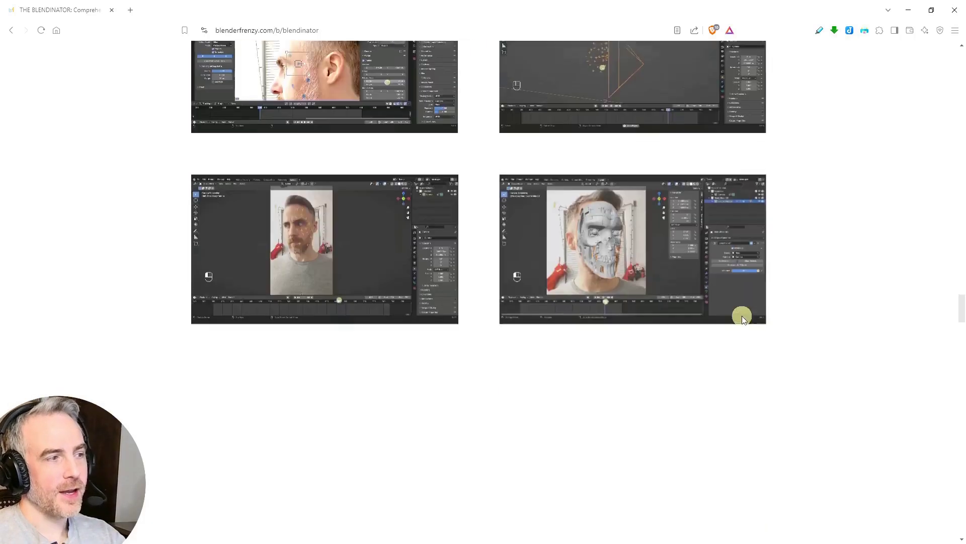
scroll(742, 315, down, 10)
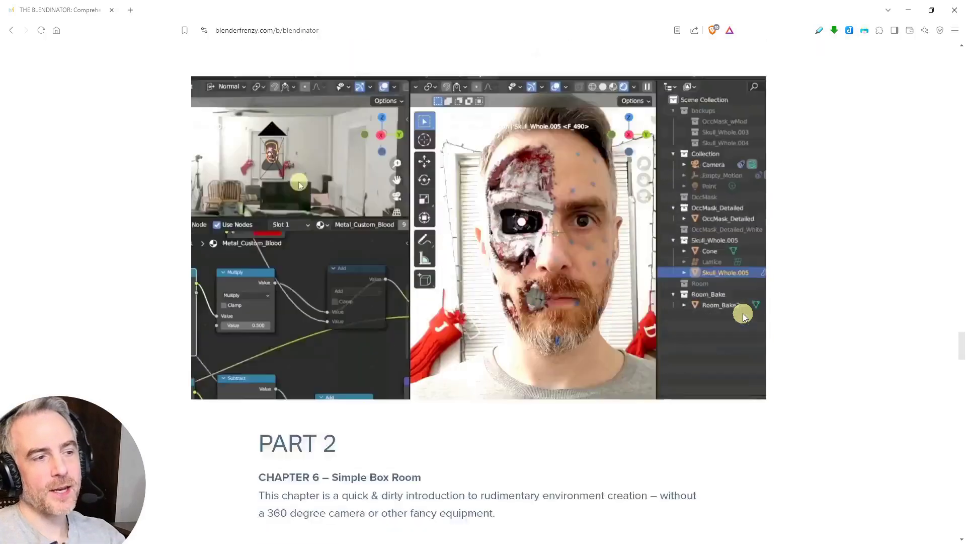
scroll(743, 313, down, 20)
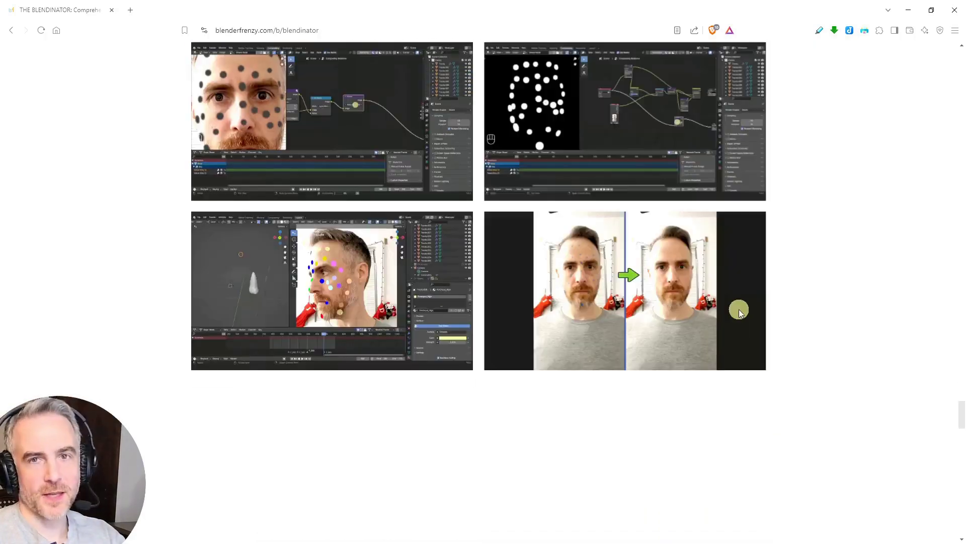
View the FREEBIES Single Downloads collection with the T-800 Metal Skull Starting .blend File, and return to the home page
key(alt+Left)
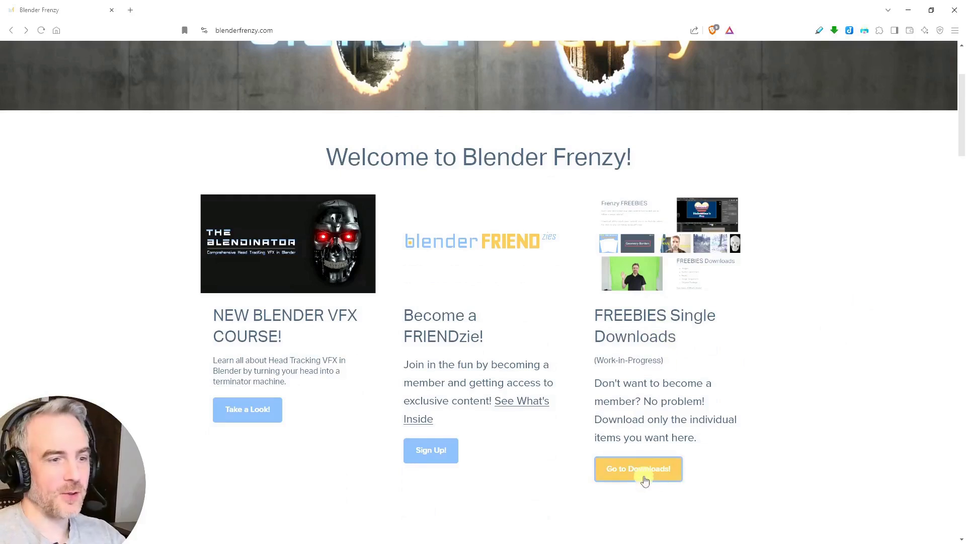
click(251, 241)
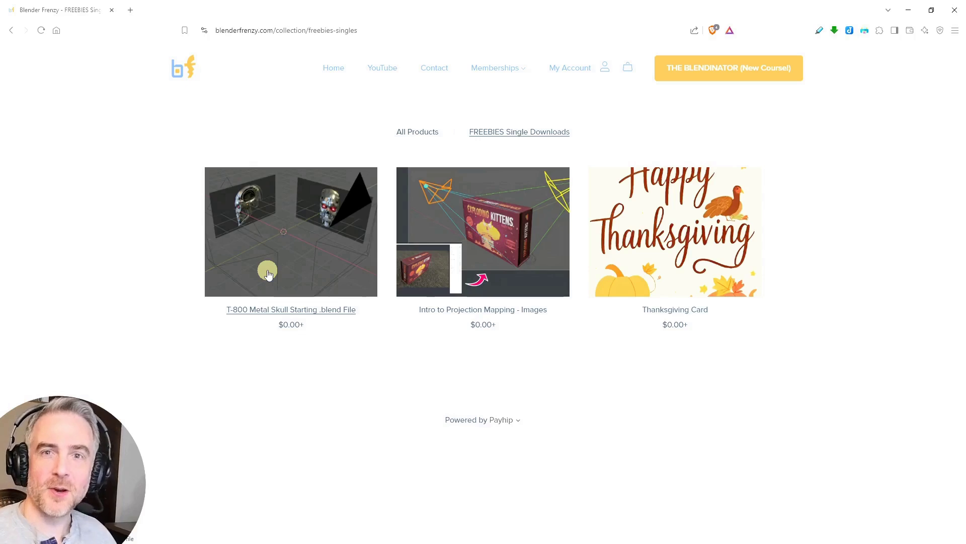
key(alt+Left)
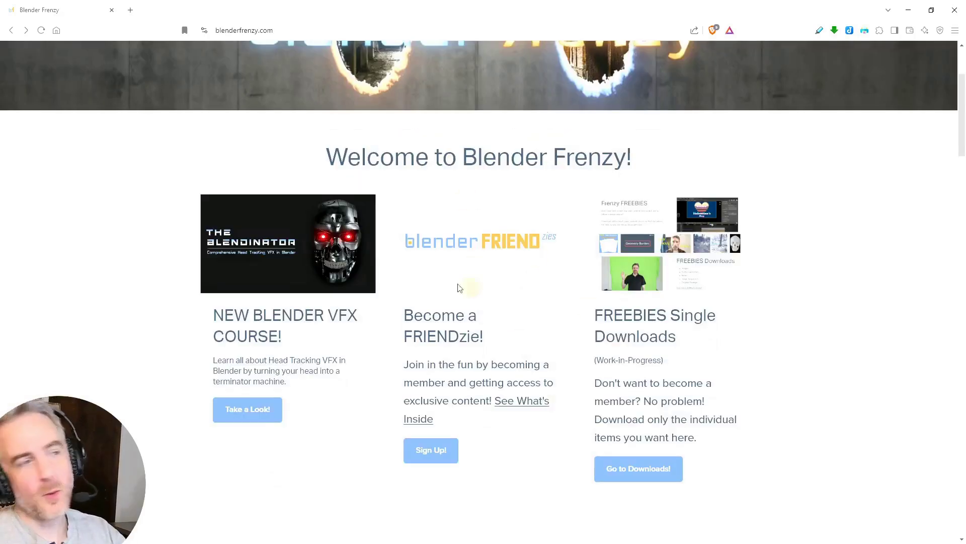
Open the Blender FRIENDzies membership page and review the FREEBIES, PLUS and PRO member levels
click(431, 449)
scroll(509, 266, down, 4)
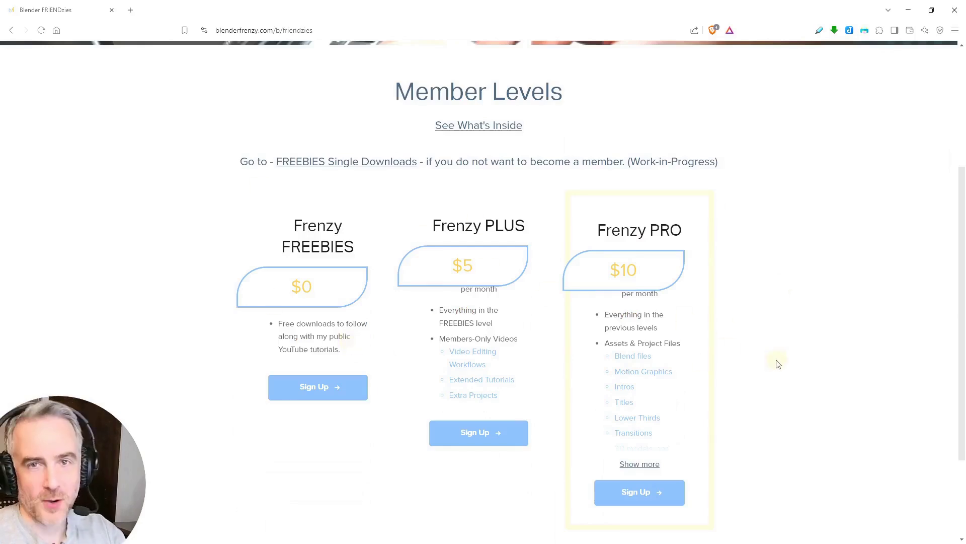
scroll(488, 226, up, 2)
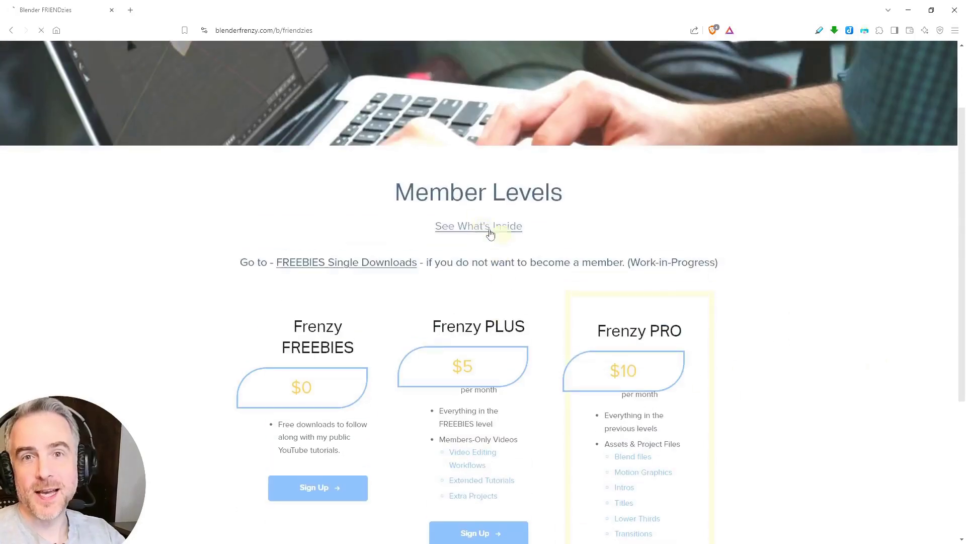
Open the See What's Inside page and look through the listed member videos and project files
click(491, 234)
scroll(711, 388, down, 12)
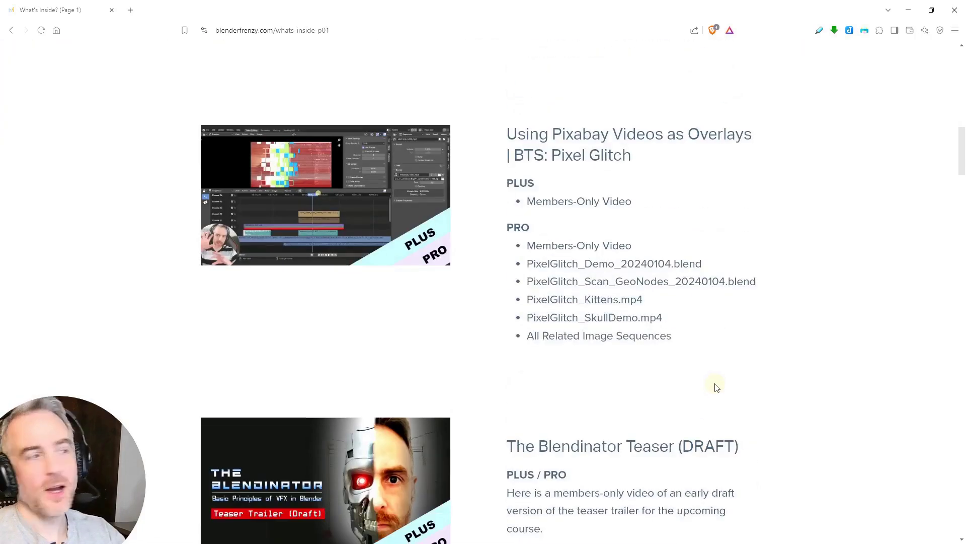
scroll(717, 386, down, 15)
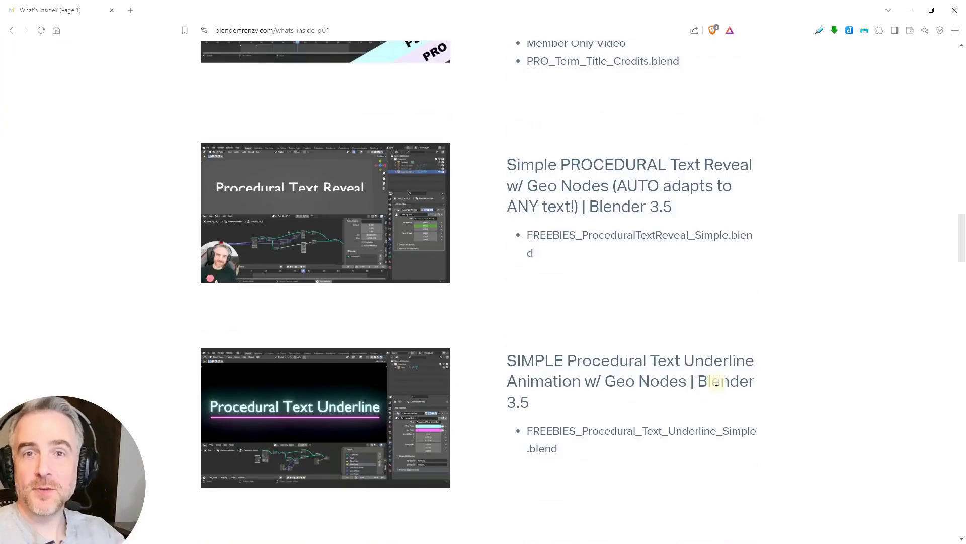
scroll(717, 384, down, 15)
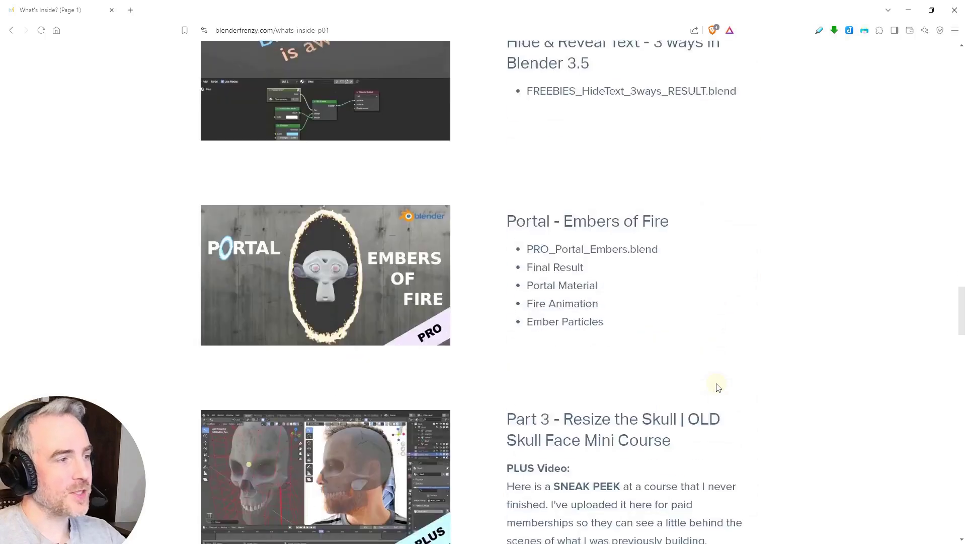
scroll(717, 386, down, 10)
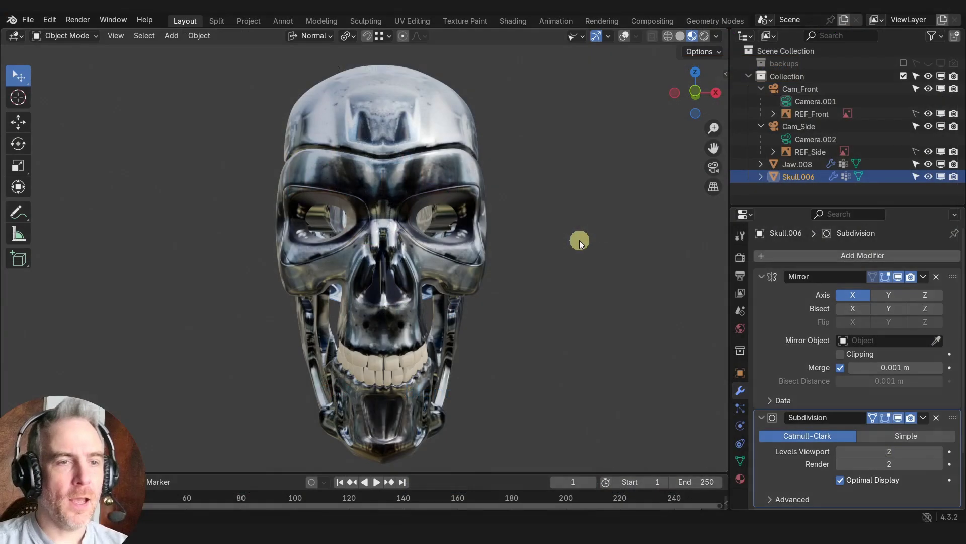
In Blender, compare the skull's bare geometry in solid shading with its metallic look in material preview
middle_drag(578, 240, 505, 251)
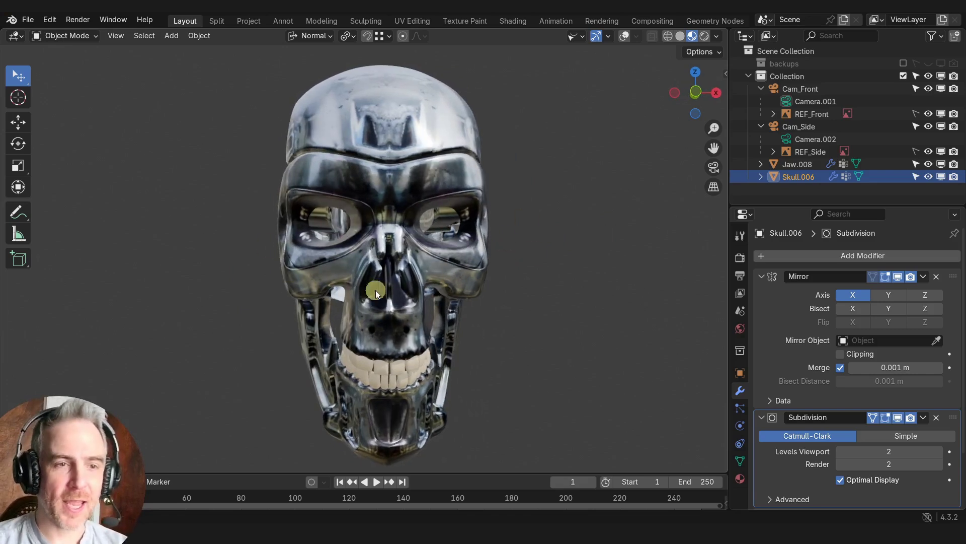
middle_drag(376, 294, 651, 119)
click(679, 36)
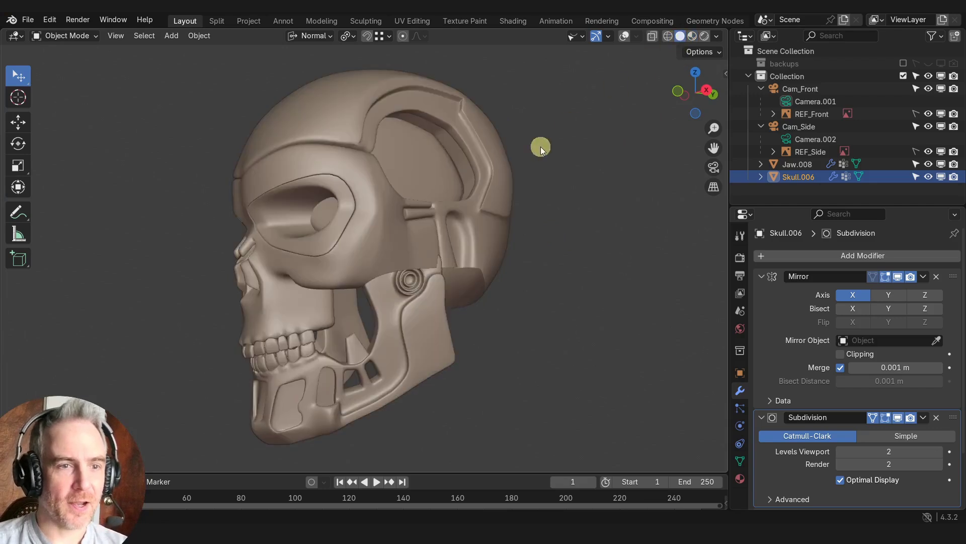
mouse_move(539, 146)
middle_down()
mouse_move(501, 166)
mouse_move(598, 212)
mouse_move(639, 172)
mouse_move(687, 79)
middle_up()
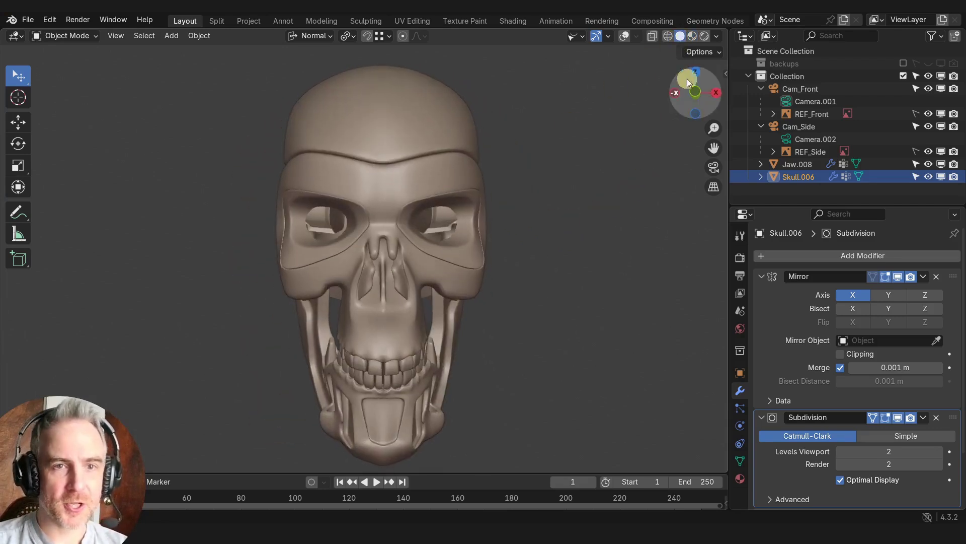
click(691, 35)
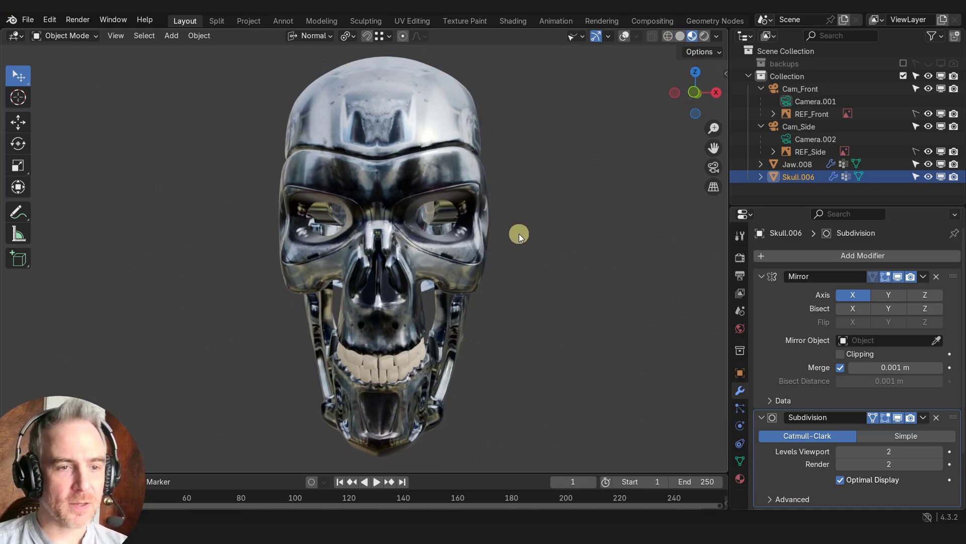
Examine the textured skull's temple opening, cheek holes and jaw hinge up close and from a distance
middle_drag(485, 234, 363, 357)
scroll(496, 216, up, 4)
scroll(496, 216, down, 1)
shift+middle_drag(333, 249, 330, 320)
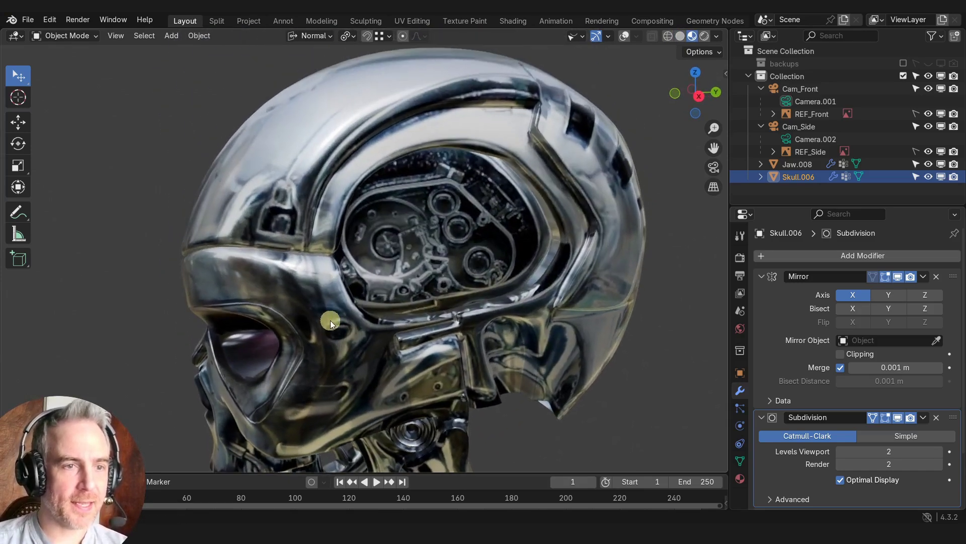
scroll(330, 320, up, 1)
middle_drag(445, 351, 456, 315)
scroll(470, 323, down, 5)
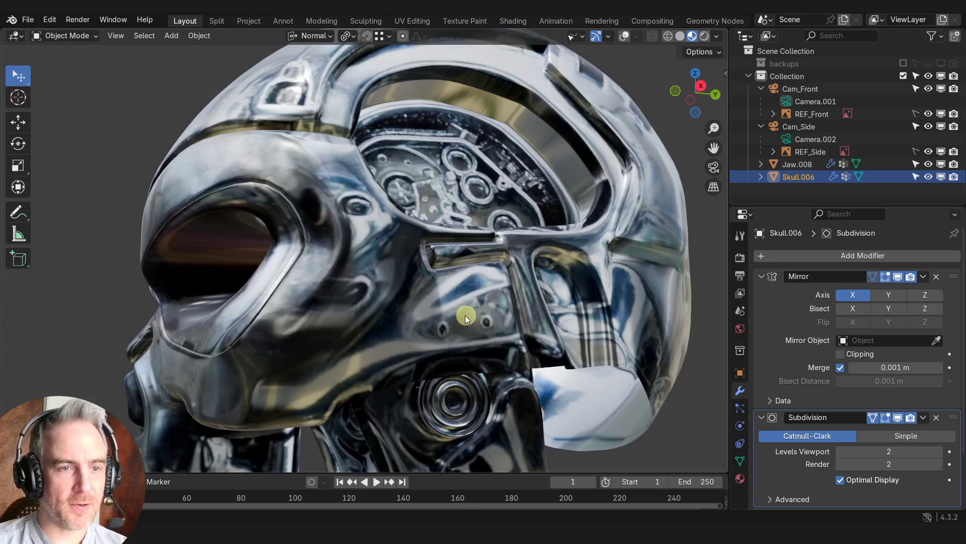
scroll(391, 243, down, 3)
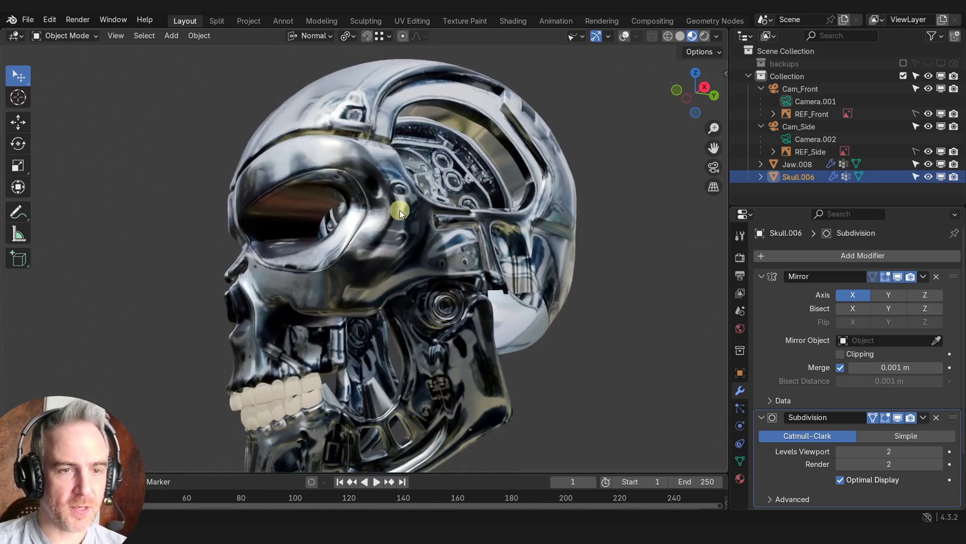
middle_drag(399, 209, 376, 247)
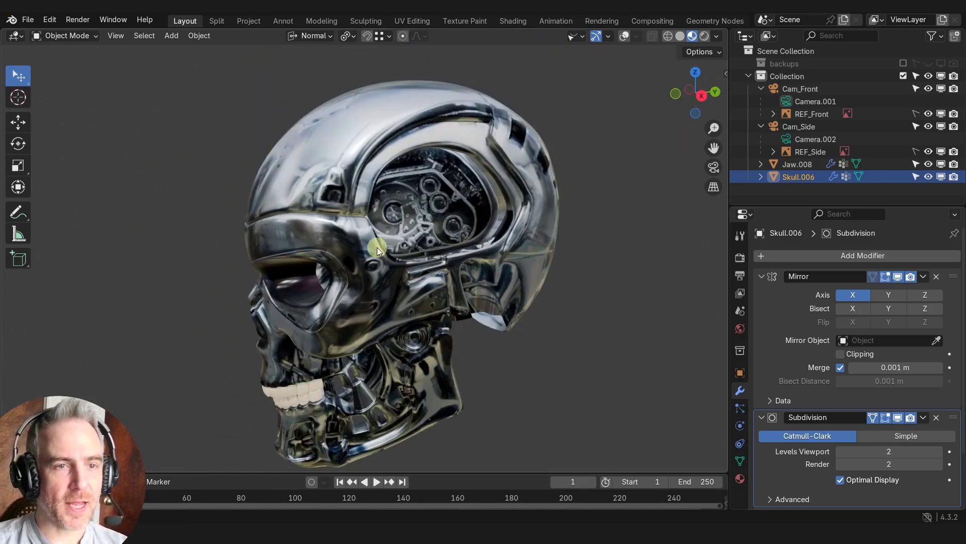
Return the skull to solid shading and view its untextured form from another side
mouse_move(567, 186)
middle_down()
mouse_move(551, 227)
mouse_move(559, 206)
middle_up()
click(680, 36)
mouse_move(453, 136)
middle_down()
mouse_move(532, 137)
mouse_move(538, 106)
mouse_move(380, 148)
mouse_move(459, 147)
mouse_move(372, 150)
mouse_move(673, 106)
middle_up()
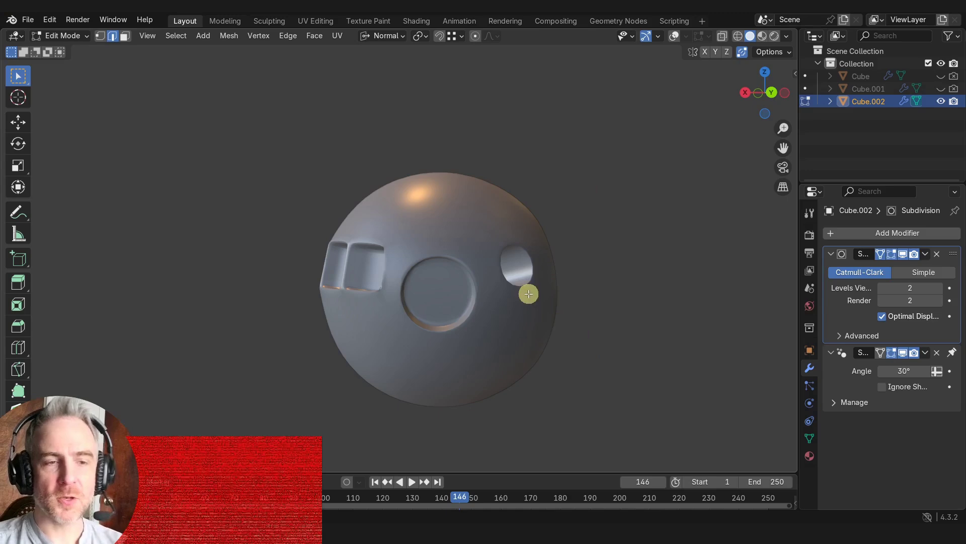
Examine the square and round cutouts around the practice sphere Cube.002 from several angles
scroll(527, 291, up, 3)
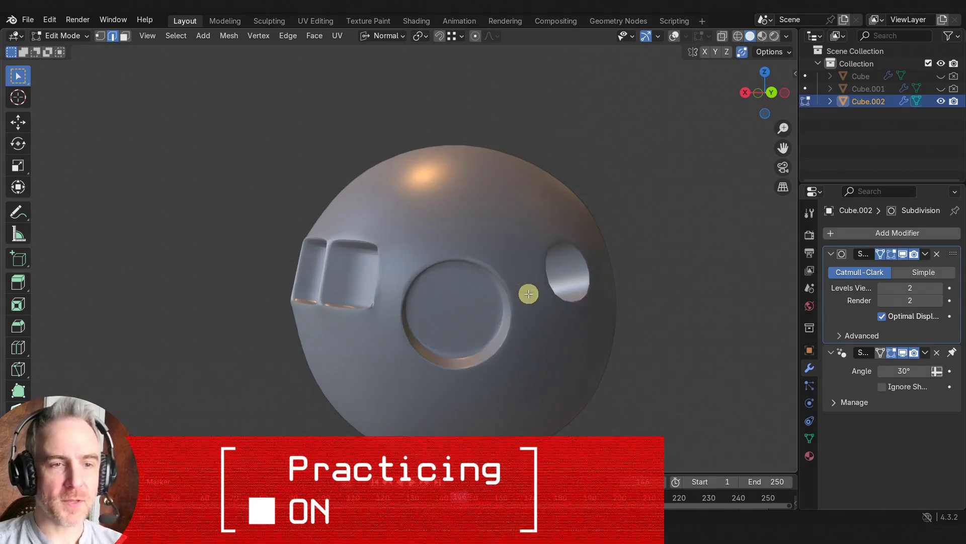
middle_drag(516, 214, 387, 237)
middle_drag(302, 145, 497, 300)
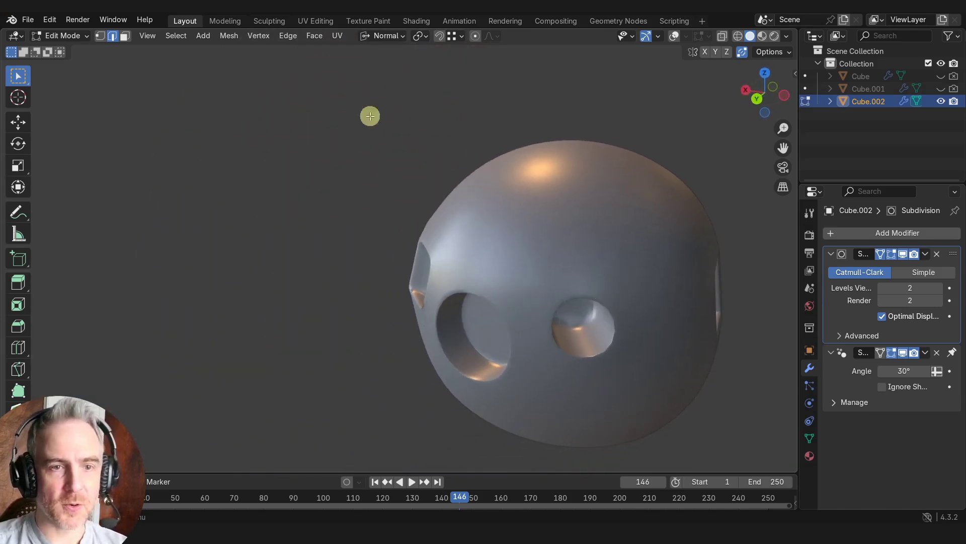
Switch from the sphere with cutouts, Cube.002, to the plain sphere Cube.003 in Edit Mode
middle_drag(370, 116, 488, 174)
key(Tab)
middle_drag(425, 303, 473, 271)
middle_drag(533, 188, 458, 225)
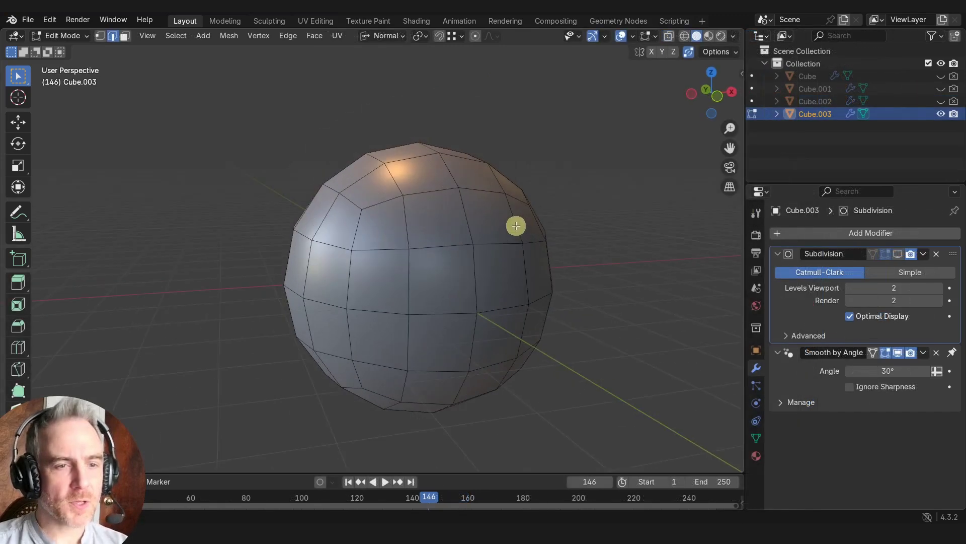
Show Cube.003's Subdivision modifier in the viewport and adjust the edit cage to the modifier result
middle_drag(515, 225, 486, 216)
click(899, 255)
scroll(487, 216, up, 3)
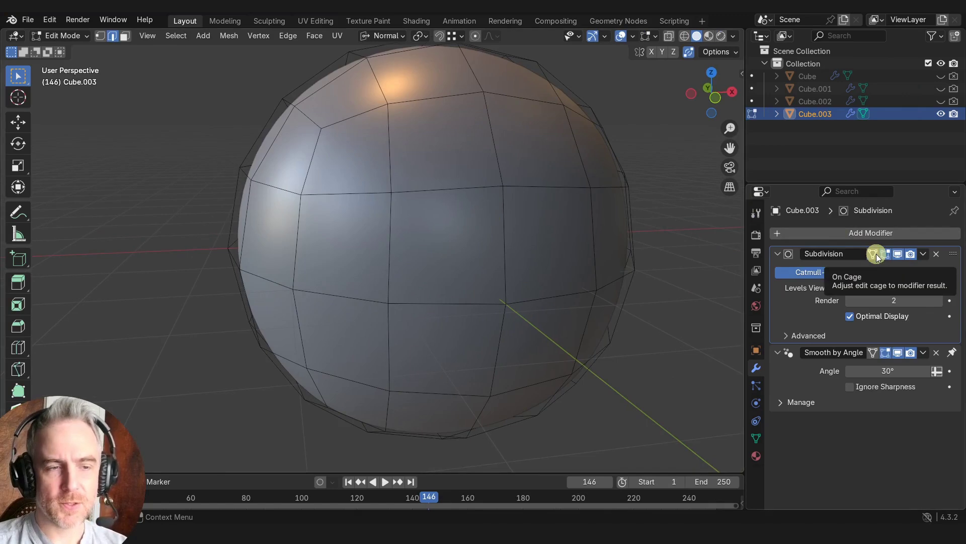
click(874, 253)
Select one square face on the side of the sphere and try insetting it on the subdivided surface
scroll(455, 222, up, 3)
key(3)
click(447, 303)
middle_drag(447, 303, 468, 285)
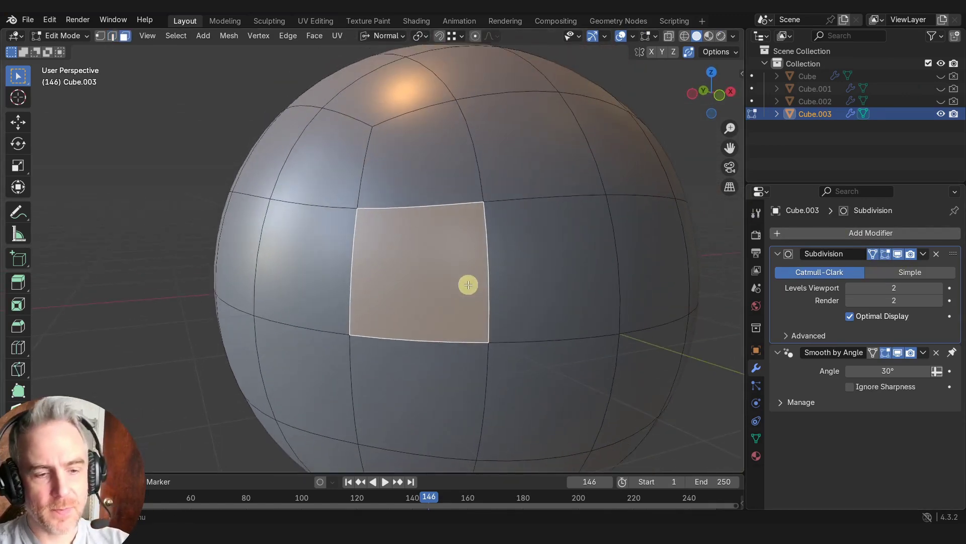
key(i)
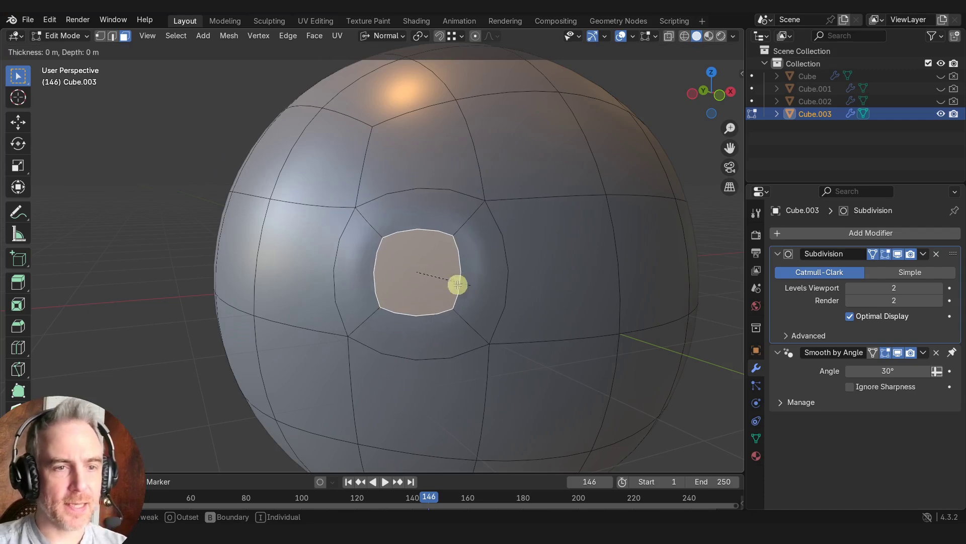
key(Escape)
Hide the subdivision in the viewport and inset the selected face by about 0.18 m
click(887, 254)
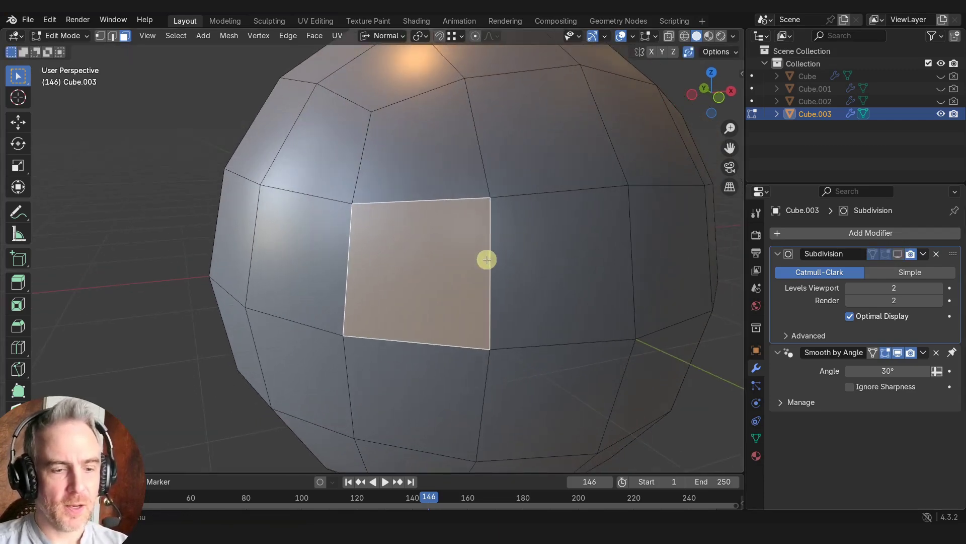
key(g)
key(Escape)
key(i)
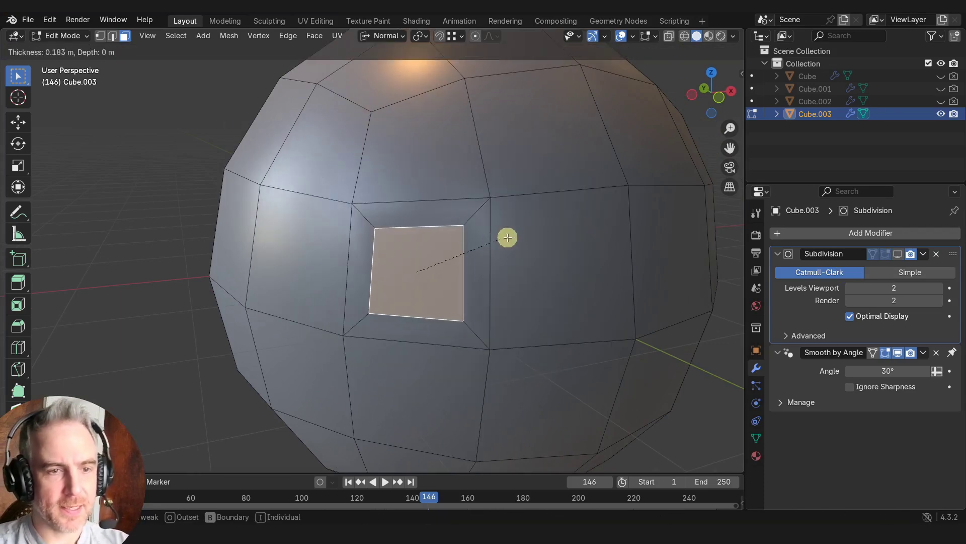
click(511, 238)
Extrude the inset face inward to form a recess and show it with the subdivision enabled
key(e)
middle_drag(509, 238, 384, 280)
click(483, 270)
click(899, 254)
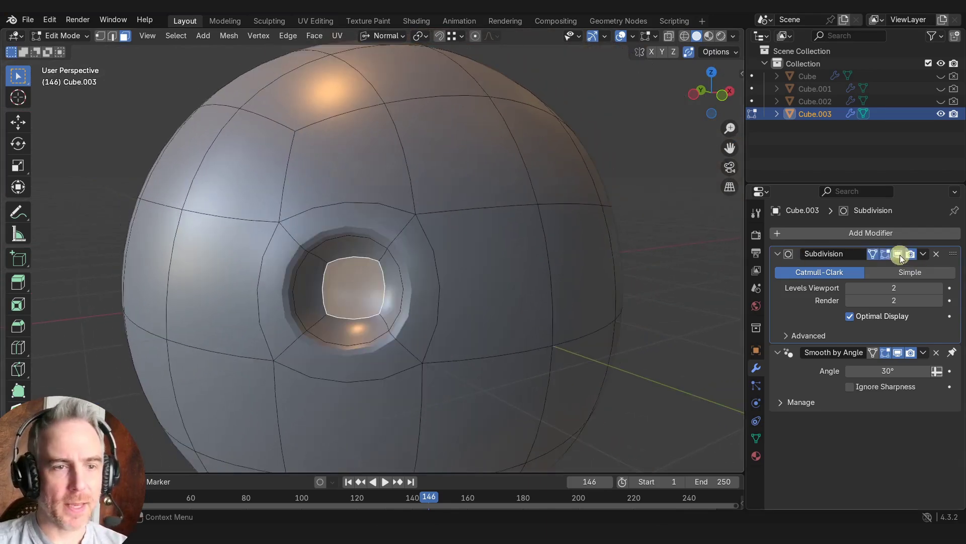
shift+middle_drag(458, 265, 491, 227)
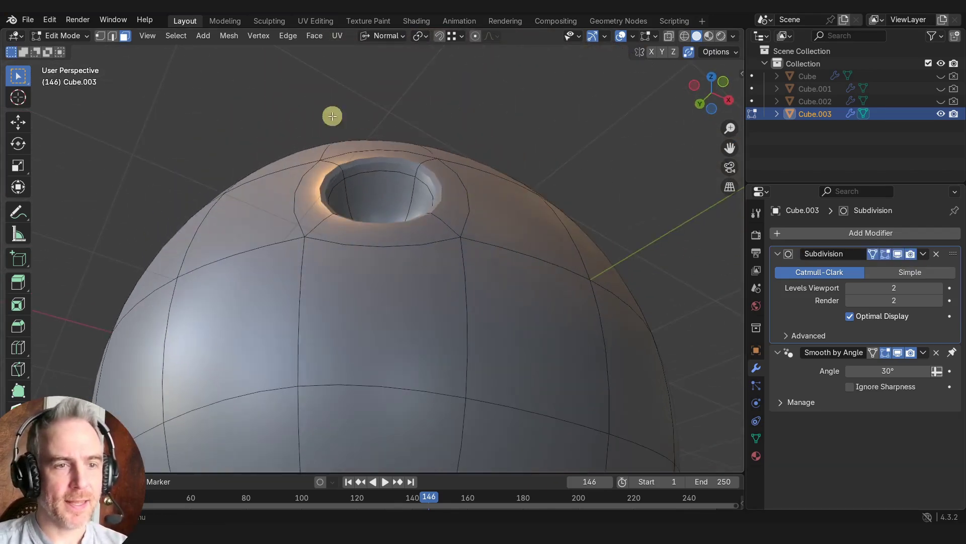
middle_drag(395, 213, 359, 211)
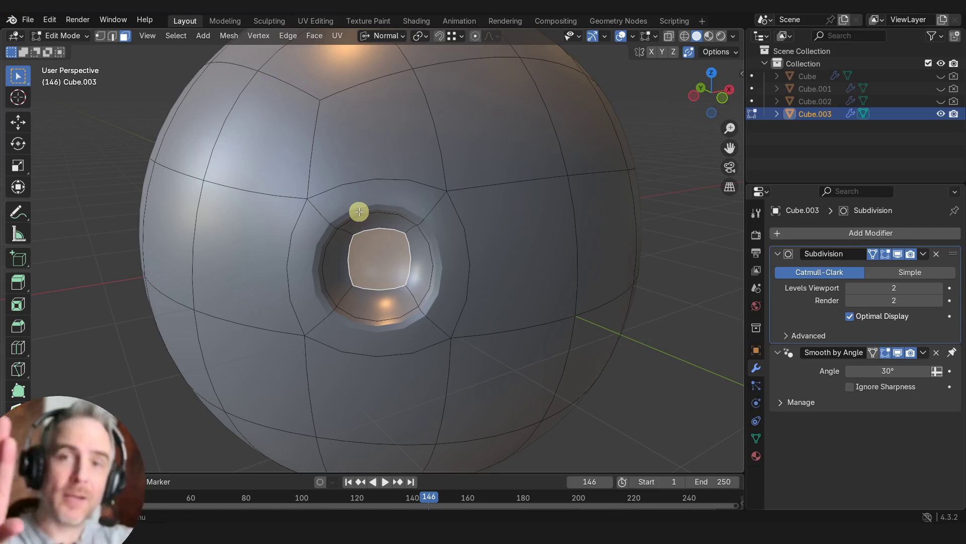
Compare the recess with and without subdivision while the overlays are hidden, ending on the unsubdivided mesh with overlays shown
click(617, 38)
middle_drag(626, 134, 384, 220)
scroll(579, 197, down, 2)
click(899, 253)
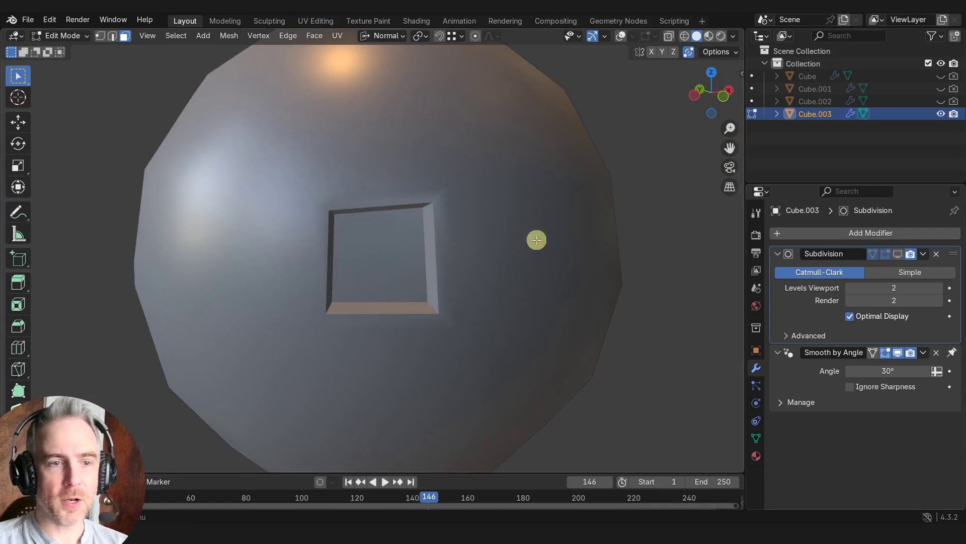
scroll(443, 244, up, 5)
click(622, 36)
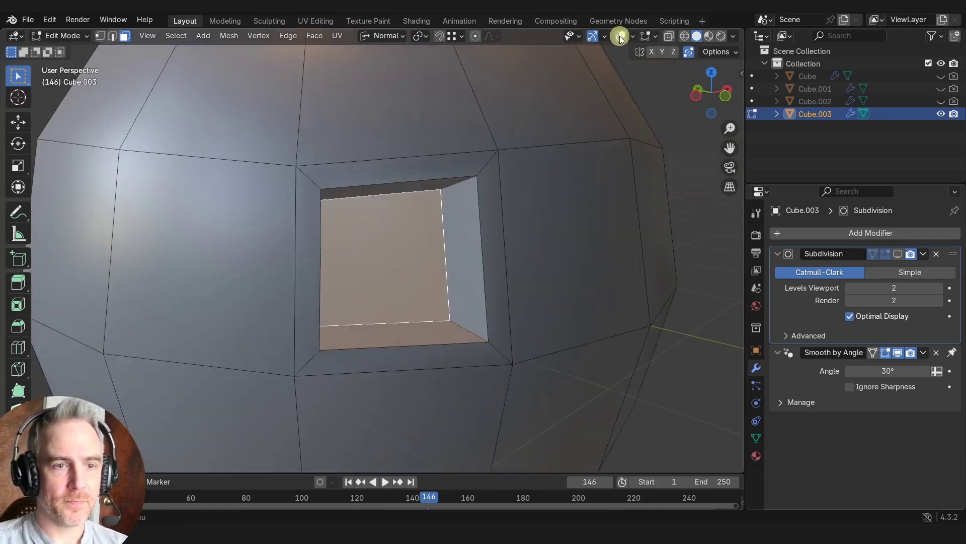
Add two loop cuts around the recess walls, one close to its floor and one close to its outer rim
middle_drag(418, 231, 459, 232)
key(ctrl+r)
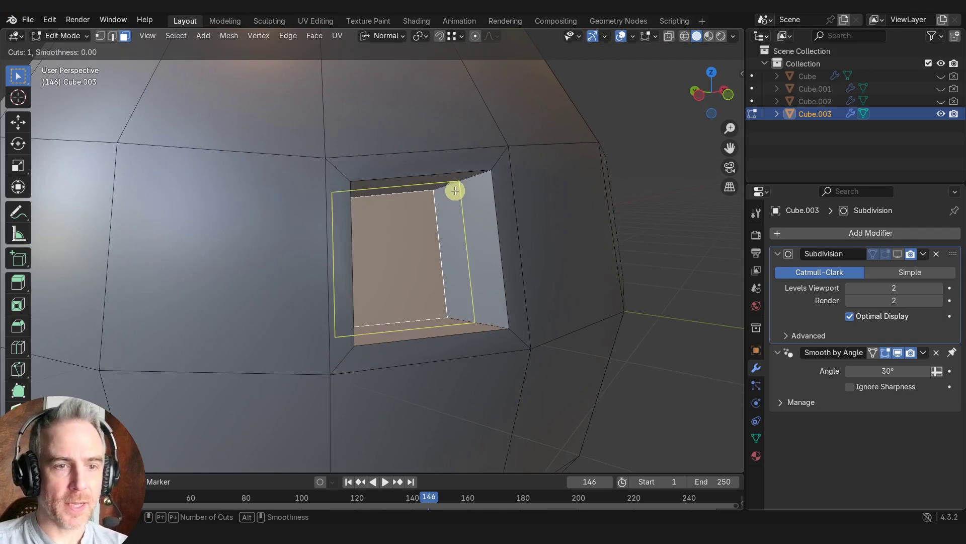
click(456, 190)
click(434, 203)
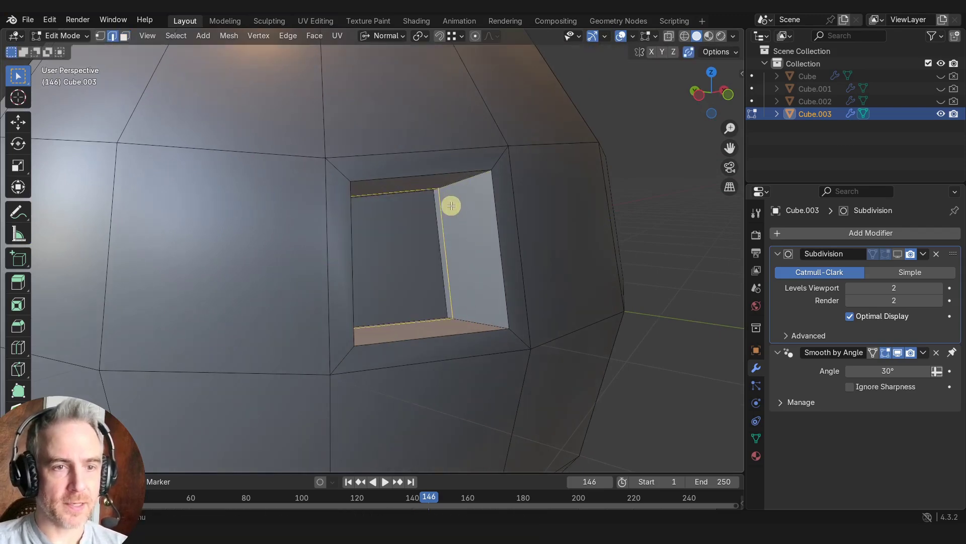
key(ctrl+r)
click(459, 198)
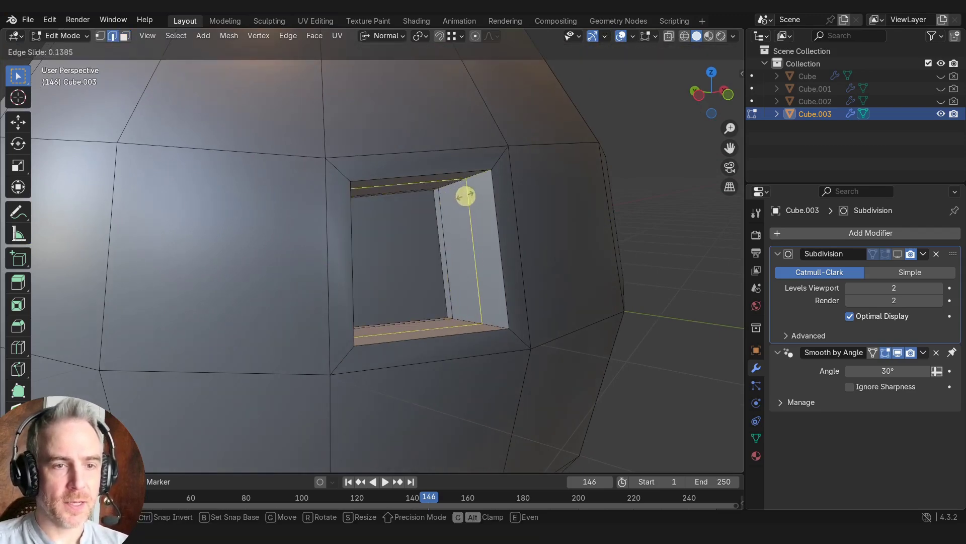
click(488, 211)
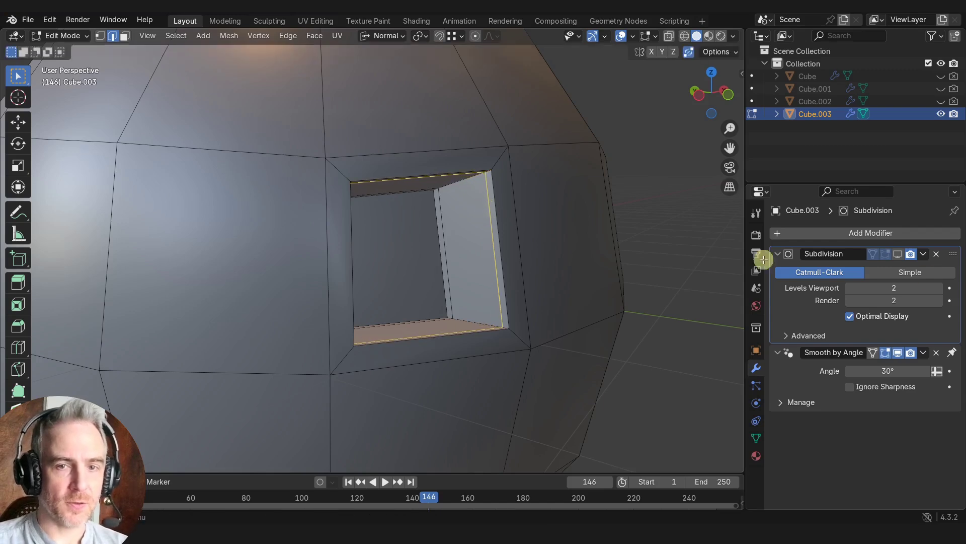
Show the subdivision and compare the recess without and with its two supporting loop cuts, hiding the overlays for the closer view
click(899, 254)
middle_drag(508, 253, 455, 267)
key(ctrl+z)
key(ctrl+z)
scroll(455, 267, down, 2)
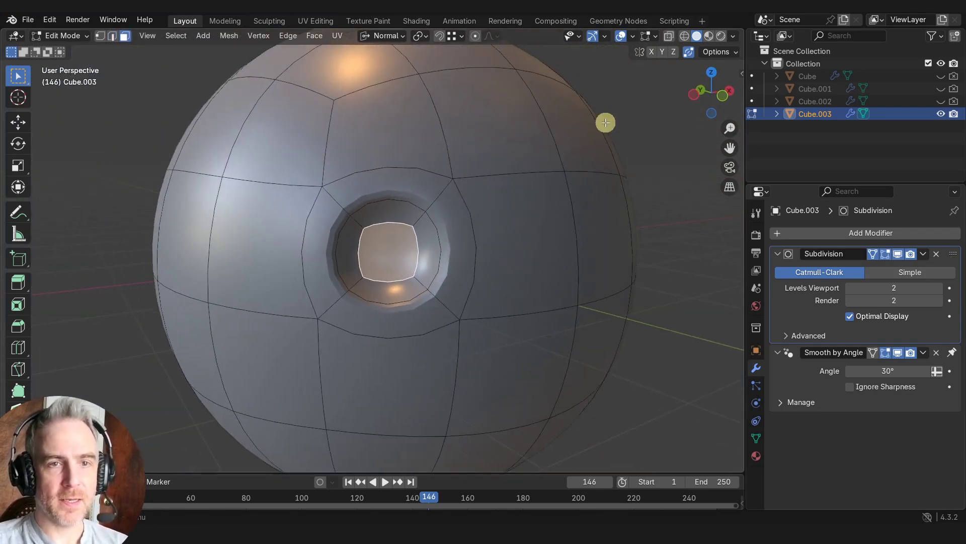
click(621, 37)
middle_drag(575, 231, 377, 220)
key(2)
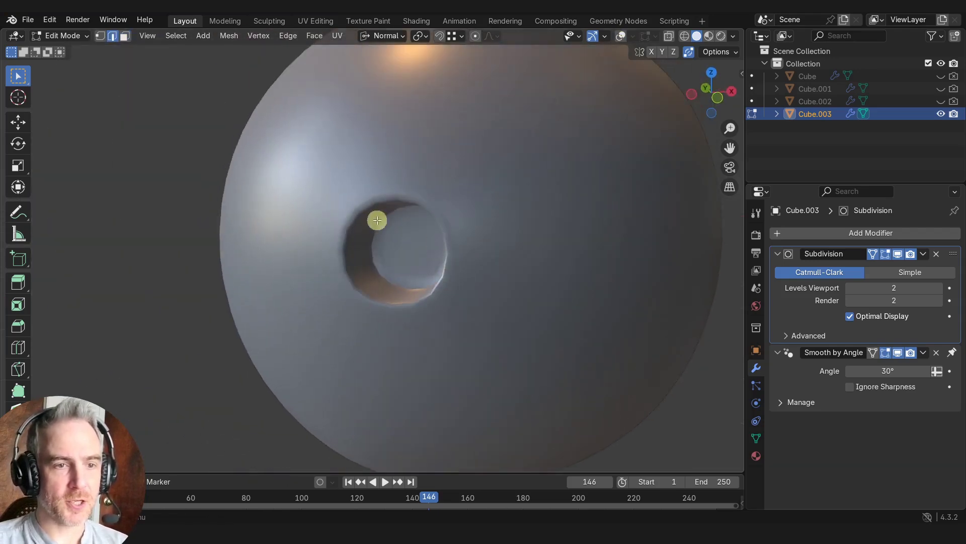
middle_drag(419, 286, 455, 287)
scroll(442, 287, up, 2)
scroll(442, 287, down, 1)
Set the subdivision's viewport and render levels to 3, and return to the unsubdivided mesh with overlays shown
click(940, 288)
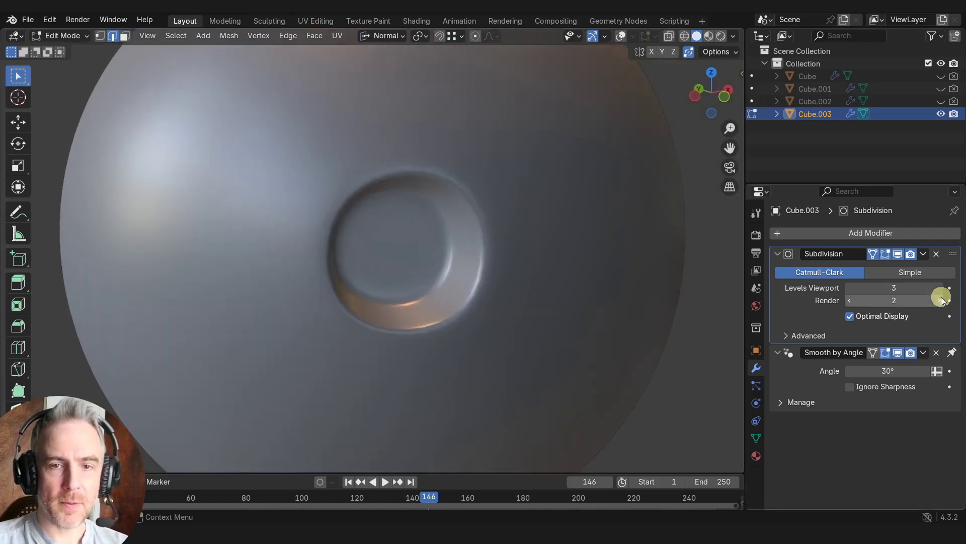
mouse_move(517, 261)
middle_down()
mouse_move(455, 240)
mouse_move(426, 259)
mouse_move(488, 273)
mouse_move(539, 250)
mouse_move(498, 265)
mouse_move(401, 234)
middle_up()
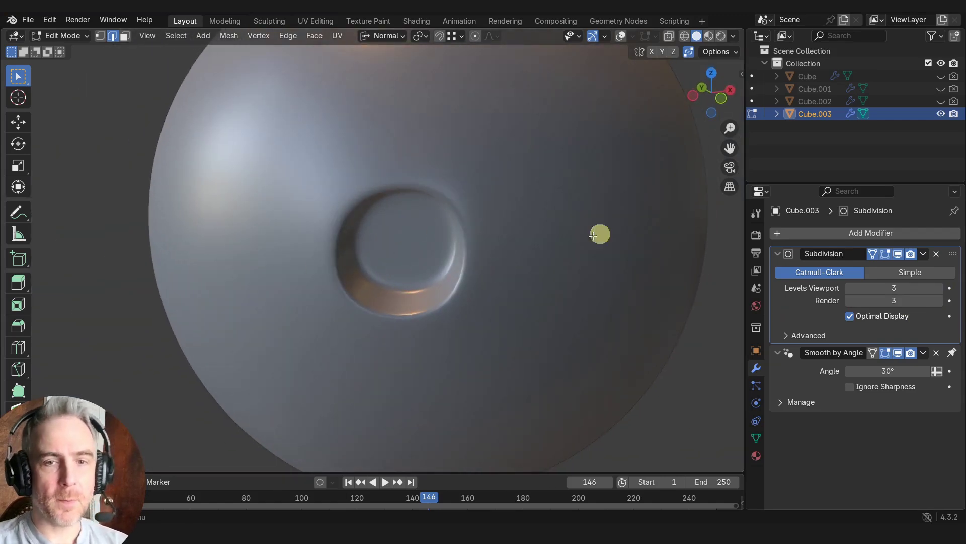
click(898, 255)
click(621, 36)
scroll(537, 220, down, 6)
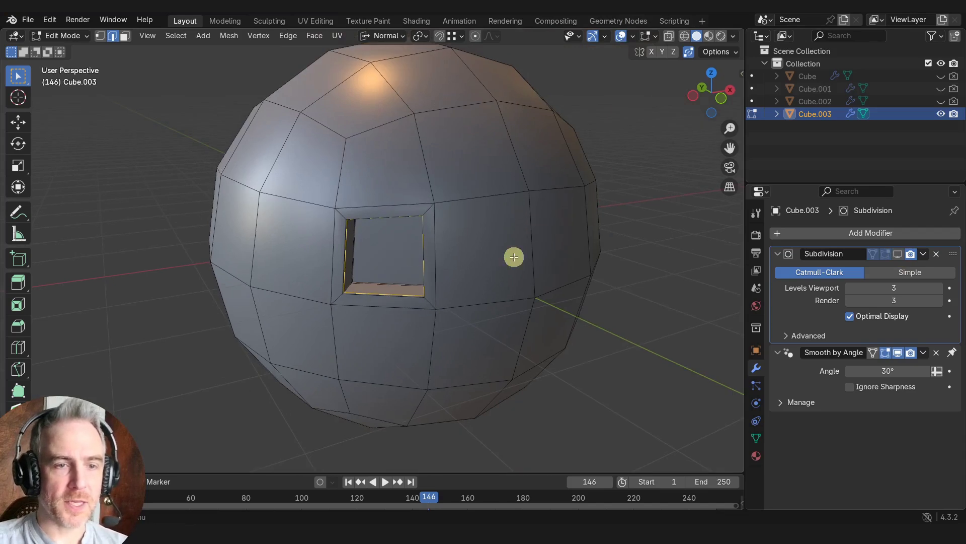
Select a two-by-two block of faces beside the small recess and inset it by about 0.23 m
middle_drag(514, 257, 425, 259)
key(3)
click(467, 193)
shift+click(380, 194)
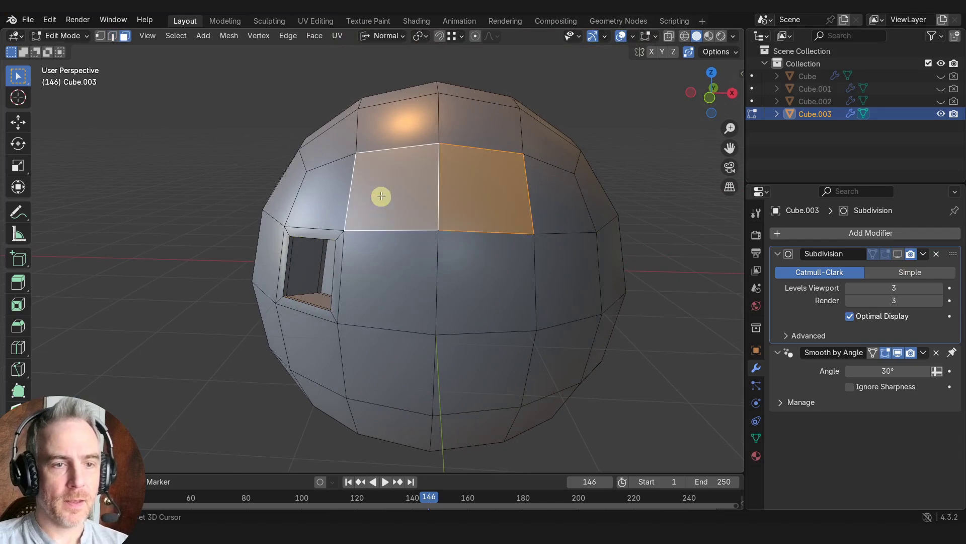
shift+click(395, 267)
shift+click(477, 275)
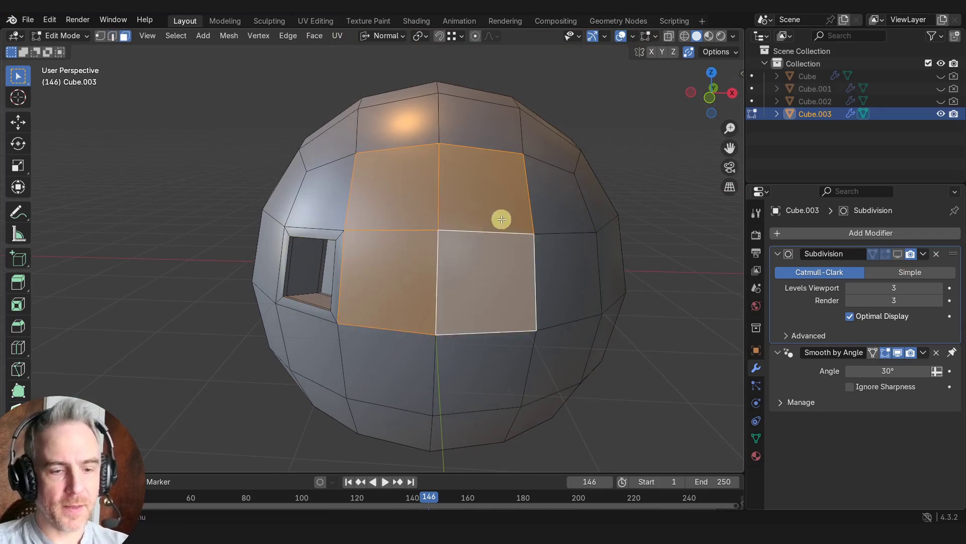
key(i)
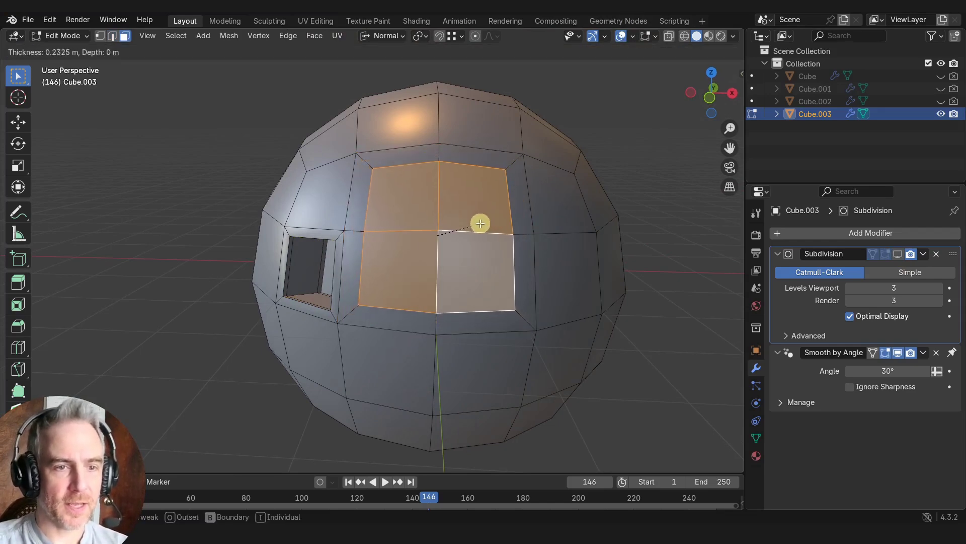
click(480, 223)
Extrude the inset block of four faces about 0.9 m inward and show the large recess subdivided
middle_drag(480, 223, 438, 283)
key(e)
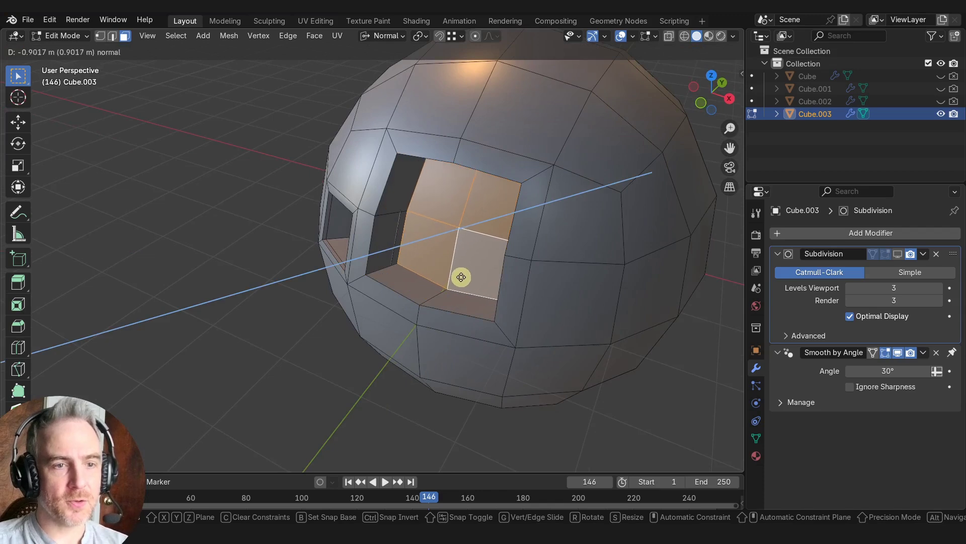
click(455, 280)
middle_drag(455, 280, 527, 280)
click(900, 255)
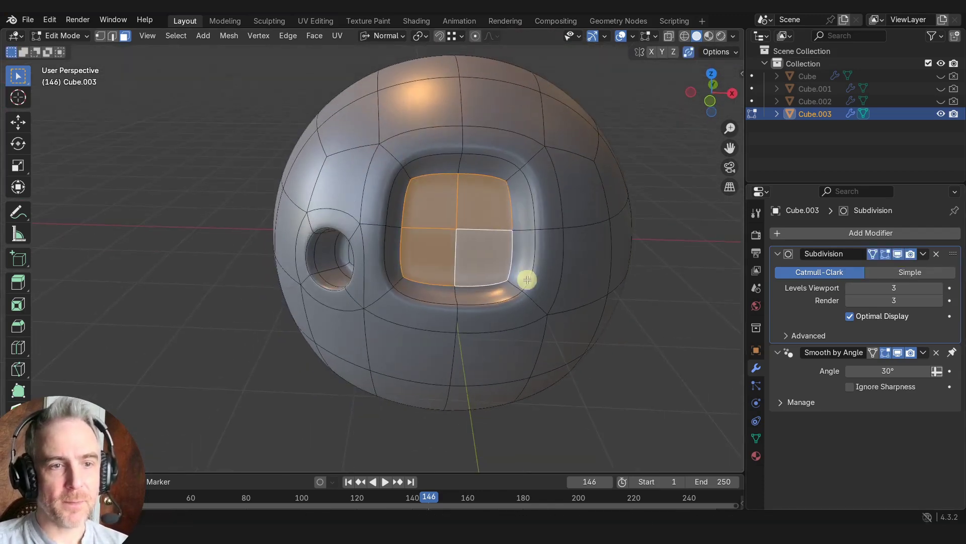
Clear the face selection and highlight the vertical edge loop crossing the large recess to compare it with the small round one
middle_drag(351, 266, 480, 208)
key(alt+a)
key(ctrl+r)
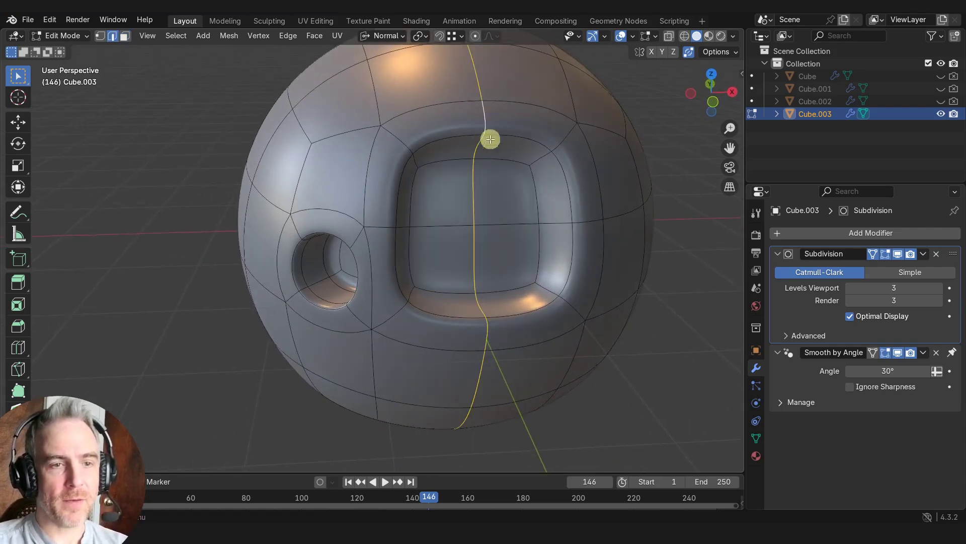
middle_drag(490, 140, 491, 109)
middle_drag(471, 145, 507, 244)
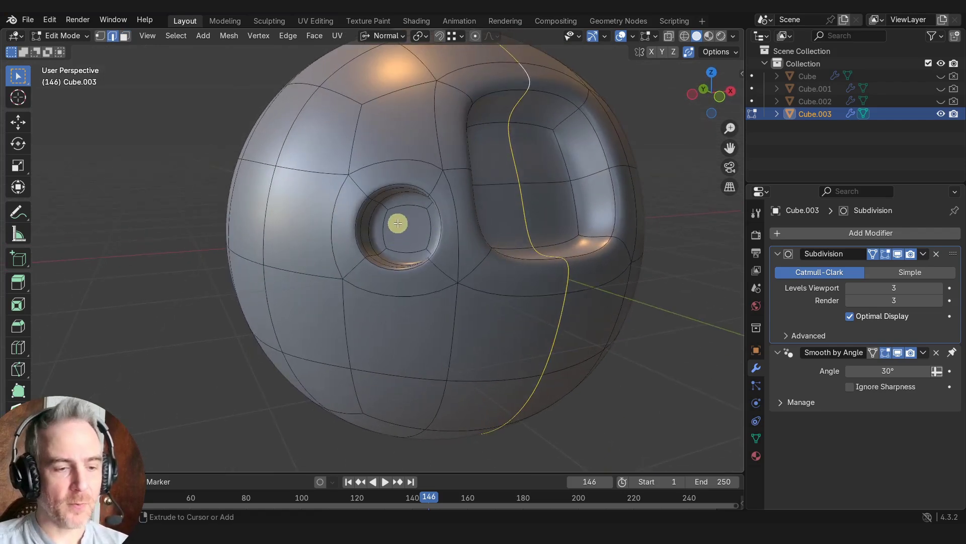
Try adding three vertical loop cuts through the small round recess, at its middle and near both sides
middle_drag(401, 218, 417, 262)
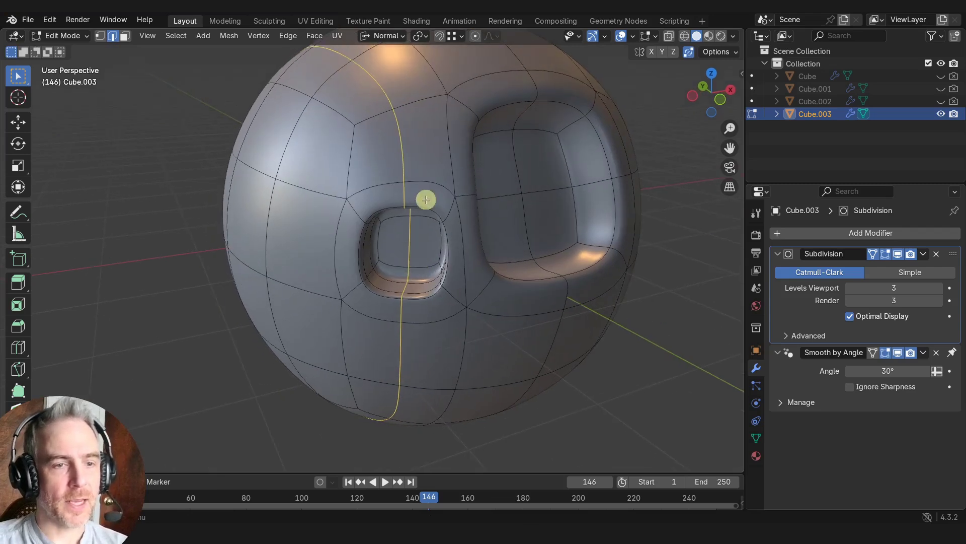
middle_drag(426, 199, 418, 158)
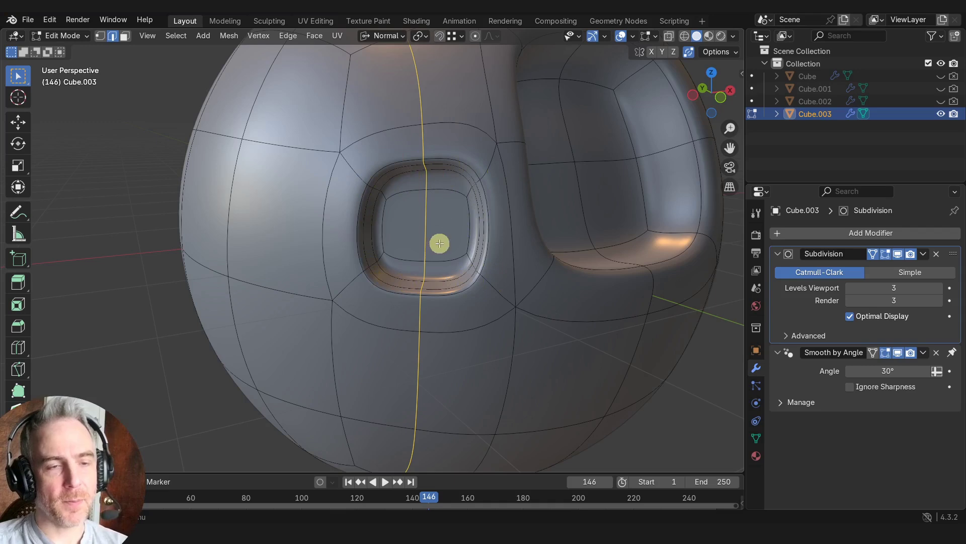
click(447, 195)
click(451, 194)
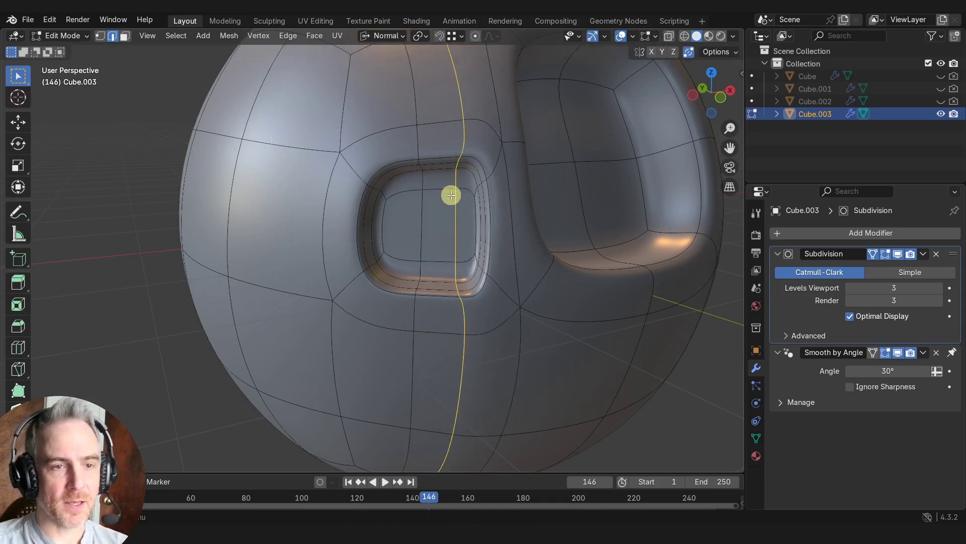
key(ctrl+r)
click(408, 191)
click(395, 190)
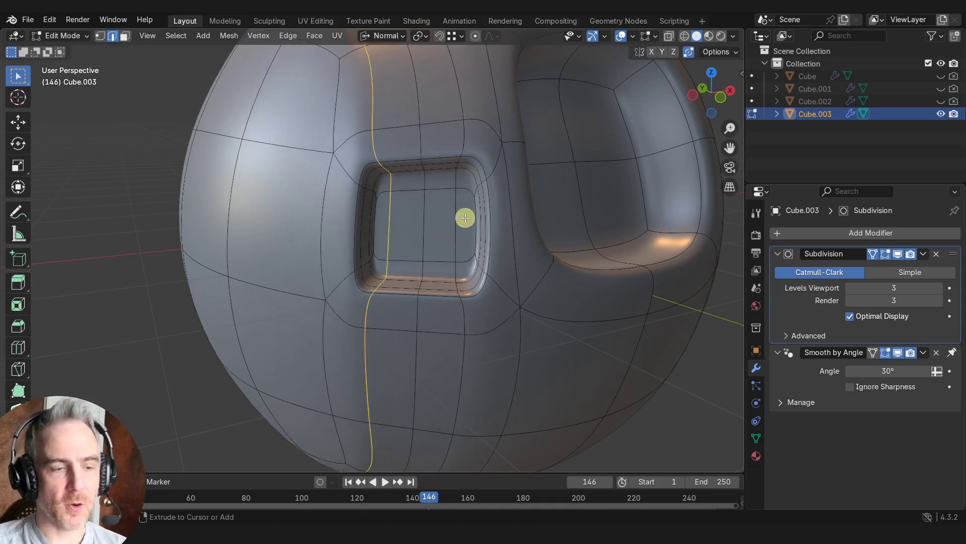
key(ctrl+z)
Hide the subdivision, undo the large recess's extrusion and inset its two-by-two block of faces again
middle_drag(464, 216, 383, 151)
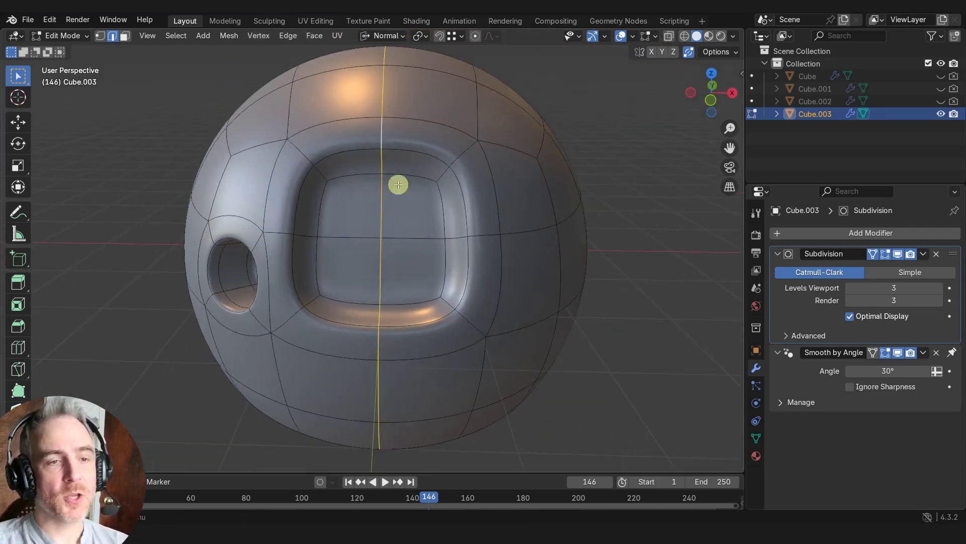
click(899, 254)
key(ctrl+z)
key(ctrl+z)
key(ctrl+z)
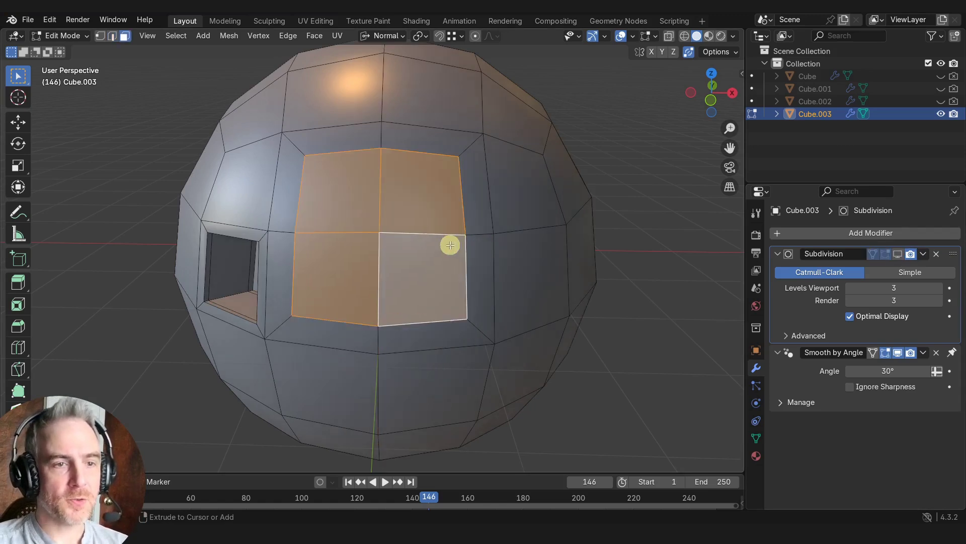
key(i)
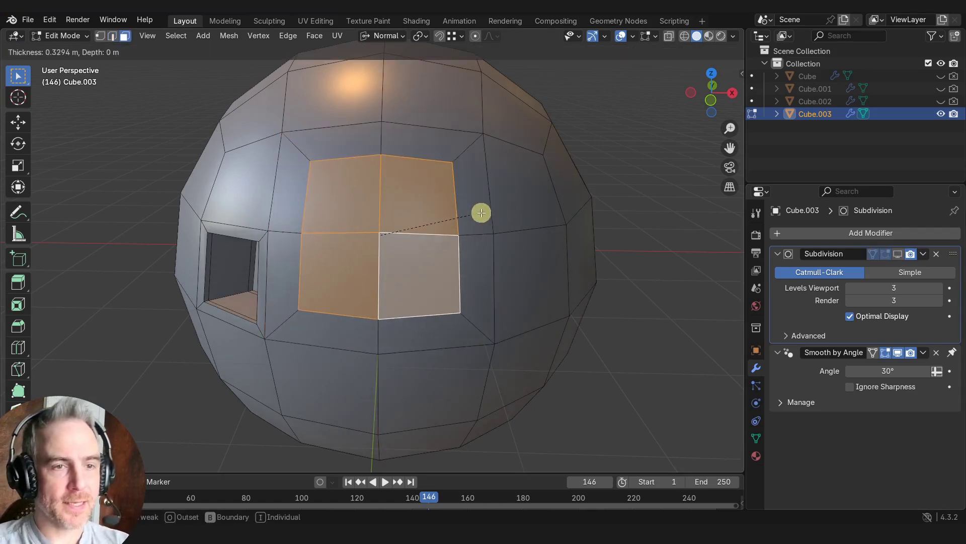
click(487, 209)
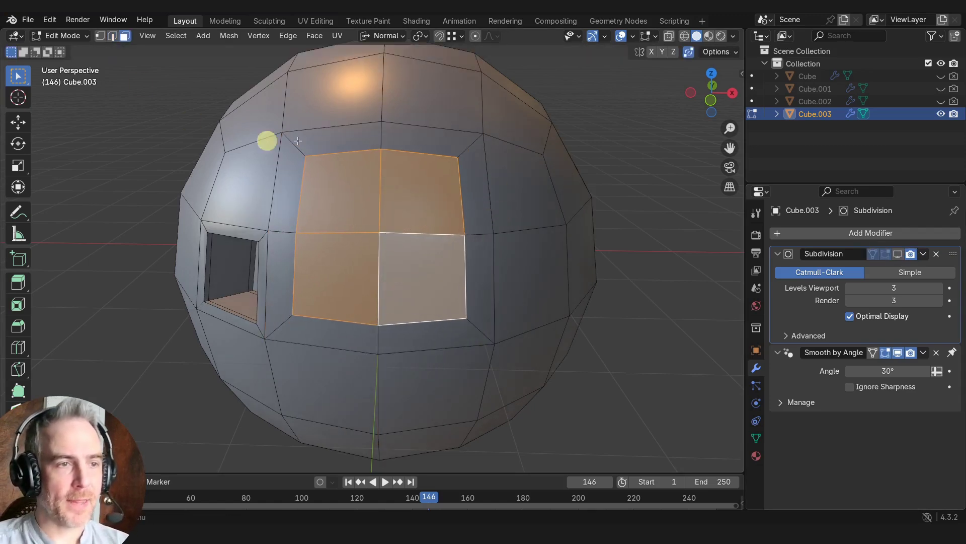
Search the add-ons in the preferences for "Loop" and check that the LoopTools add-on is enabled
click(51, 21)
click(61, 181)
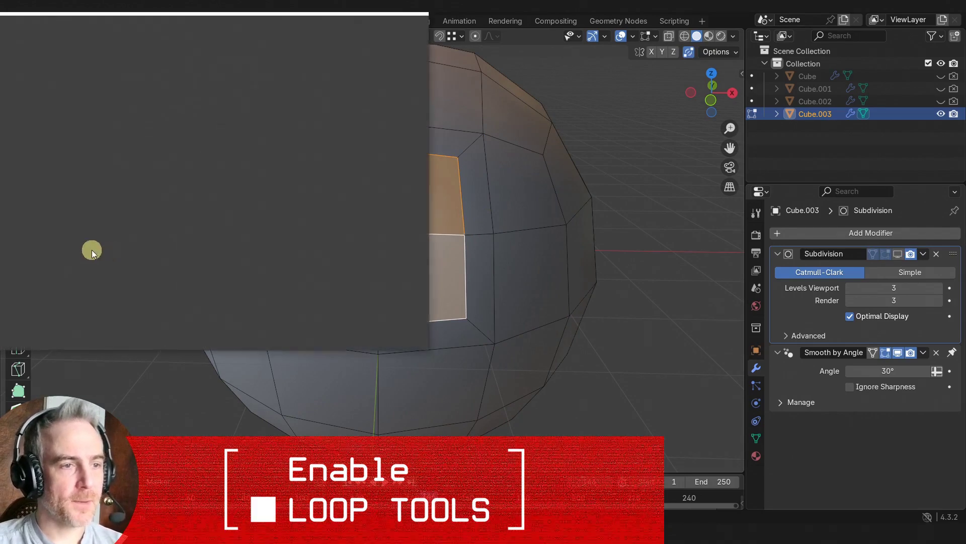
click(86, 134)
click(173, 26)
text(Loop)
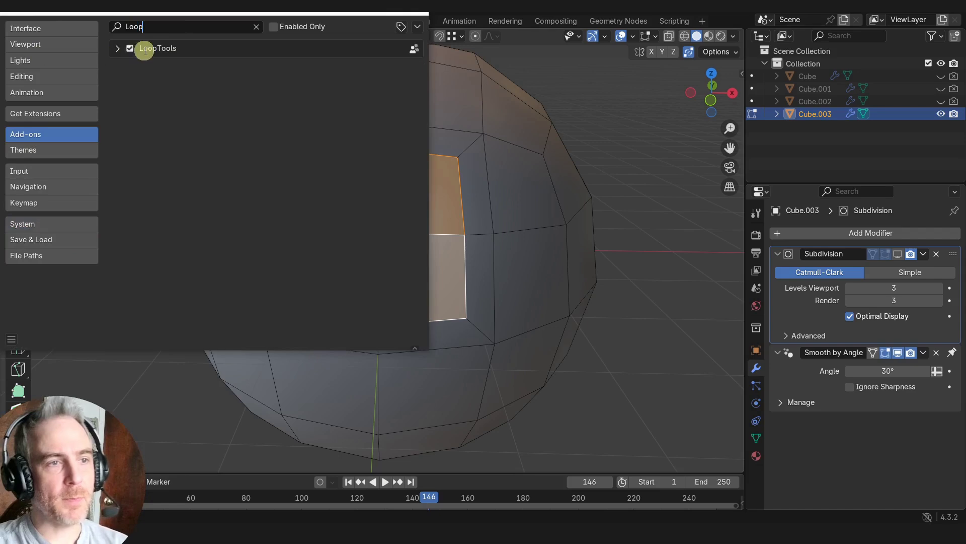
click(419, 9)
Turn the four inset faces into a circle with LoopTools Circle, using the Fit inside method
right_click(388, 188)
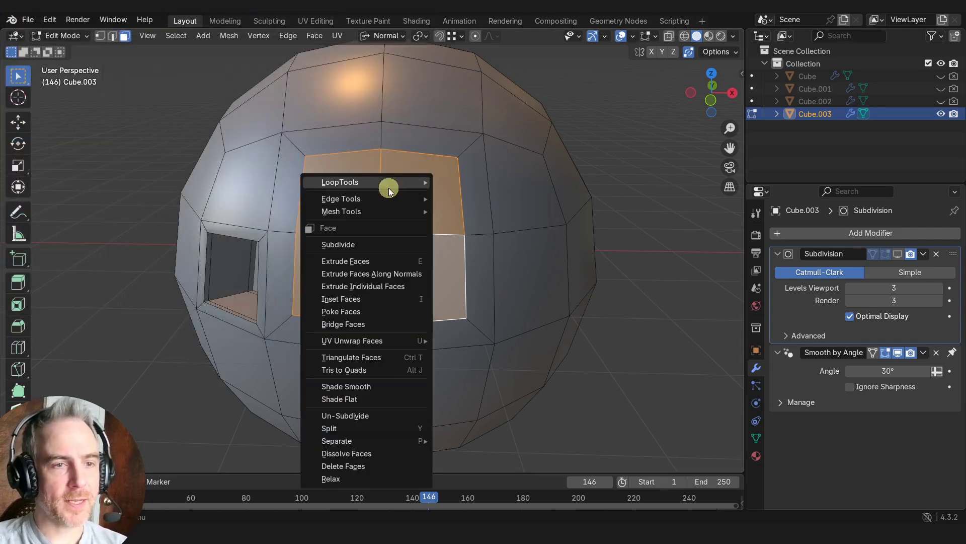
mouse_move(358, 182)
click(483, 194)
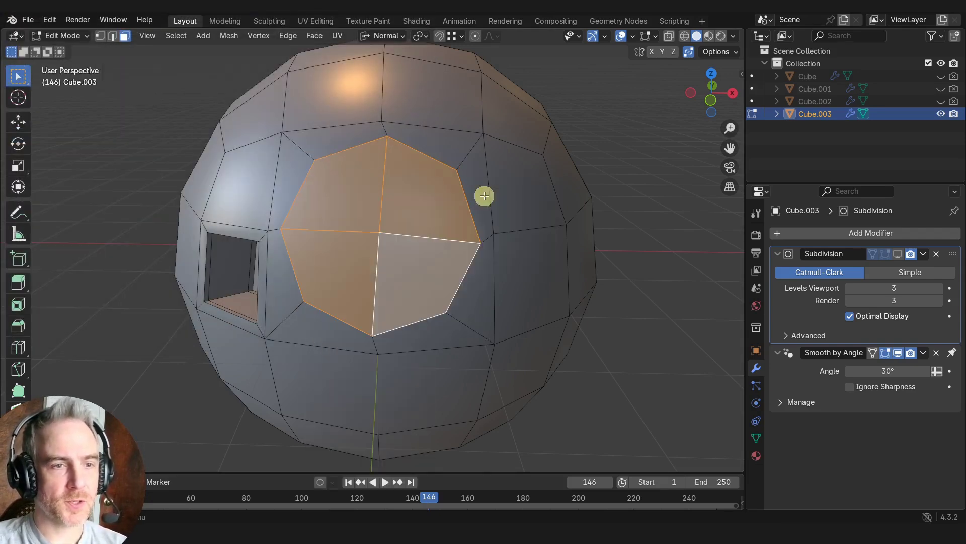
click(73, 458)
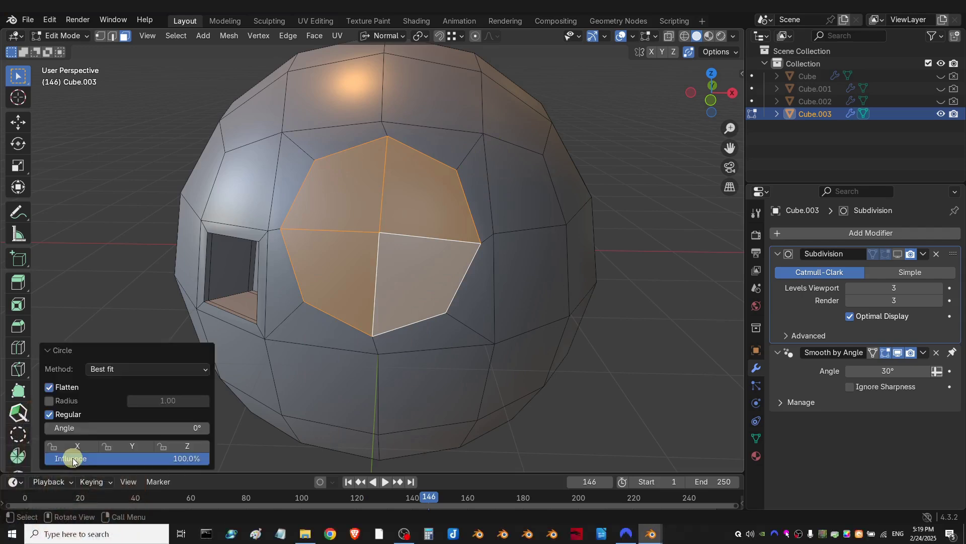
click(109, 372)
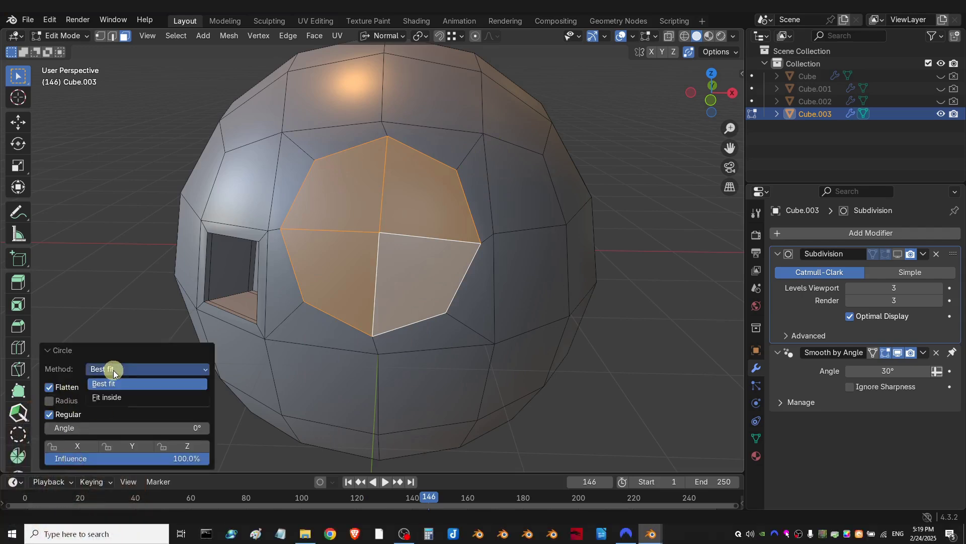
click(110, 397)
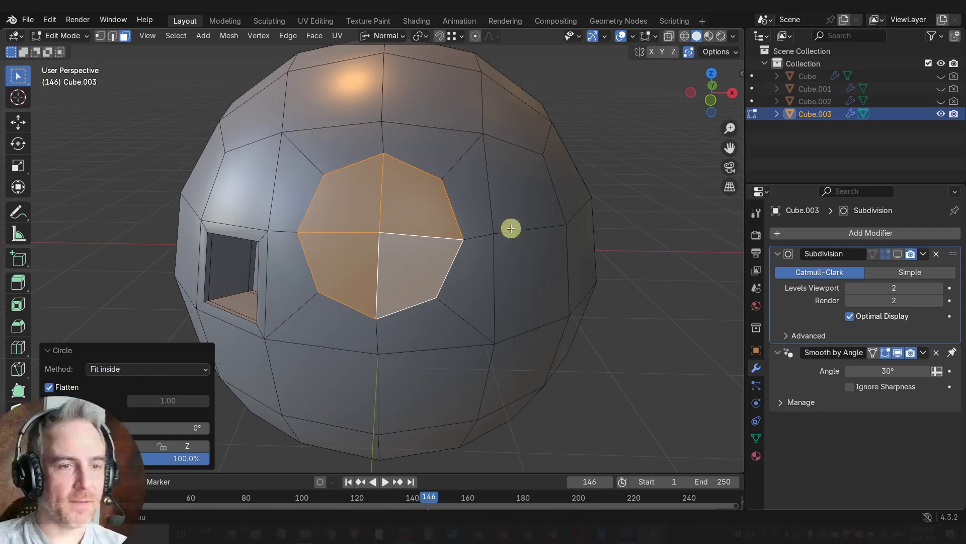
Disable the circle's Flatten option to compare the side profile, and enable it again
middle_drag(510, 226, 364, 218)
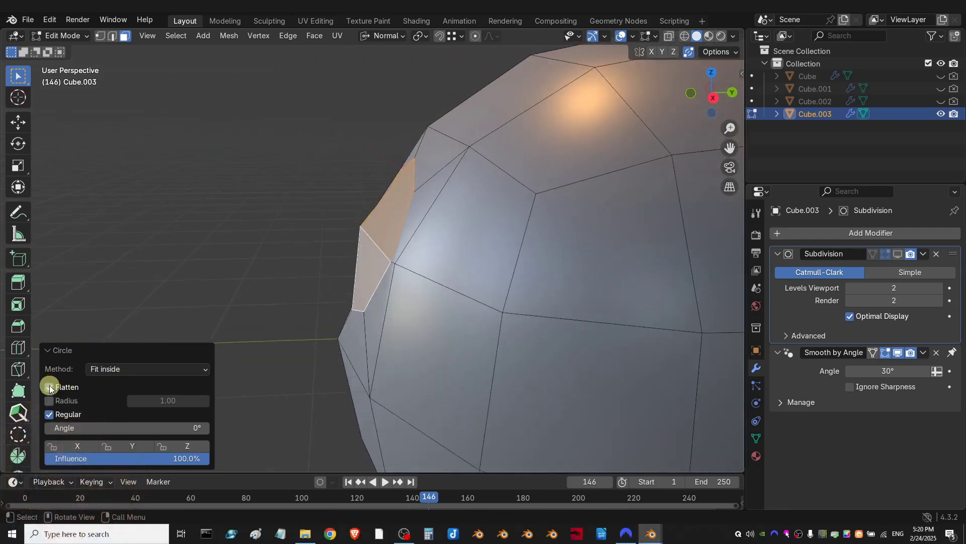
click(49, 386)
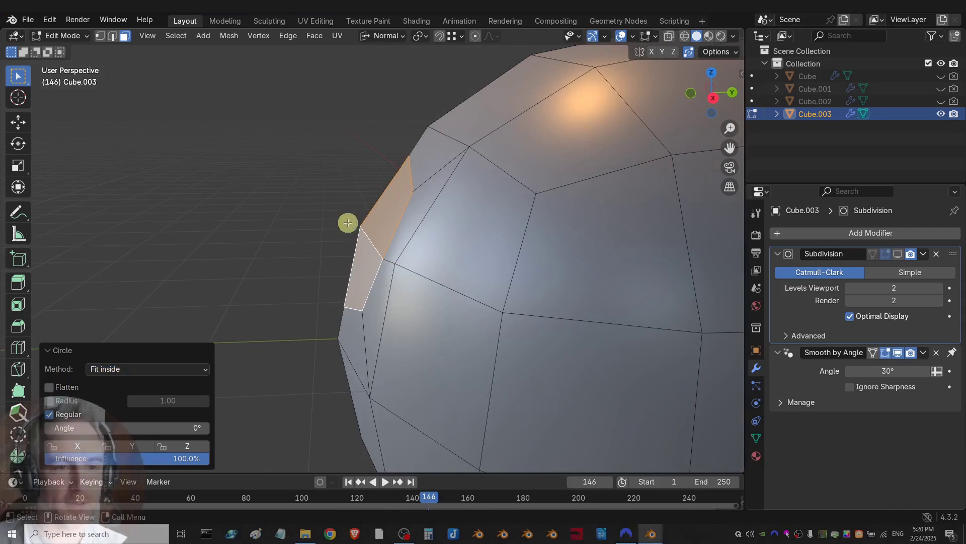
middle_drag(345, 222, 387, 217)
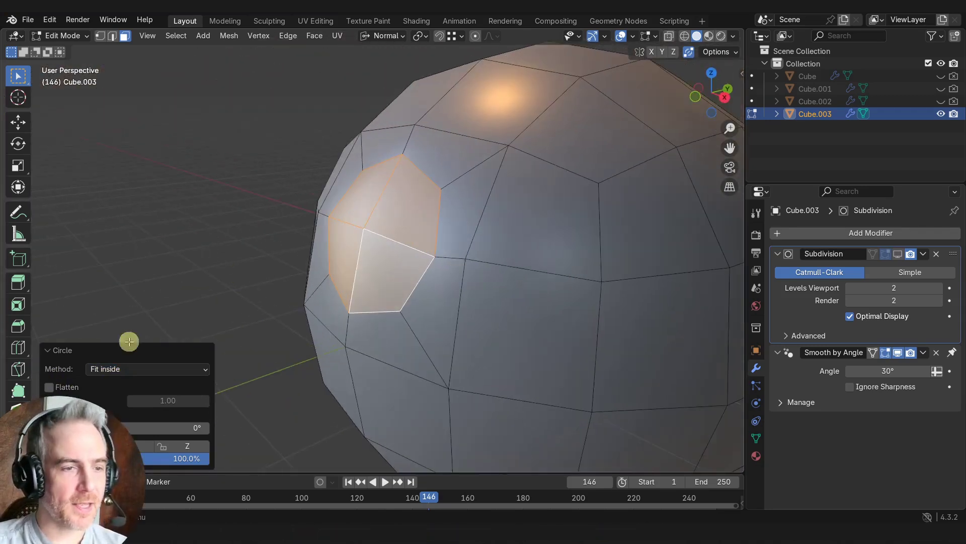
click(53, 388)
middle_drag(300, 309, 317, 328)
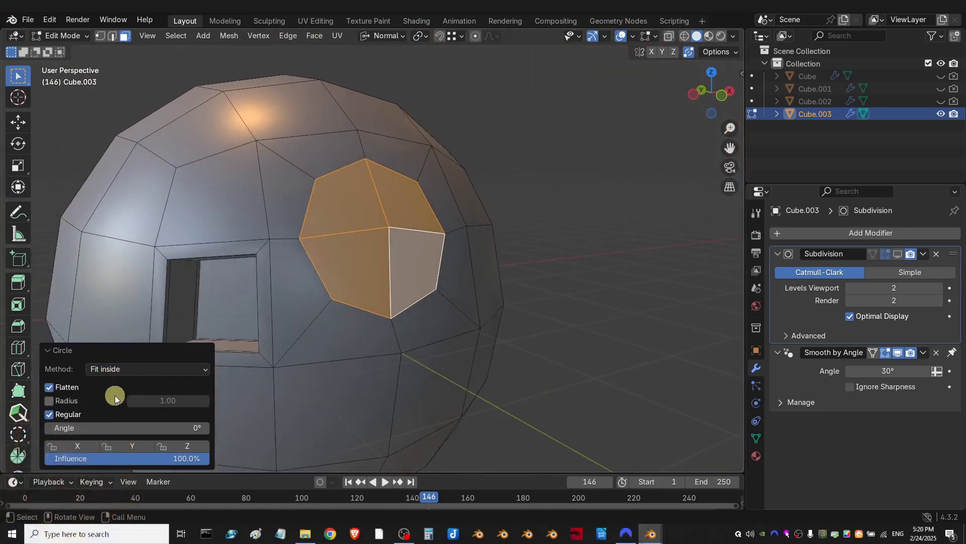
middle_drag(405, 260, 164, 322)
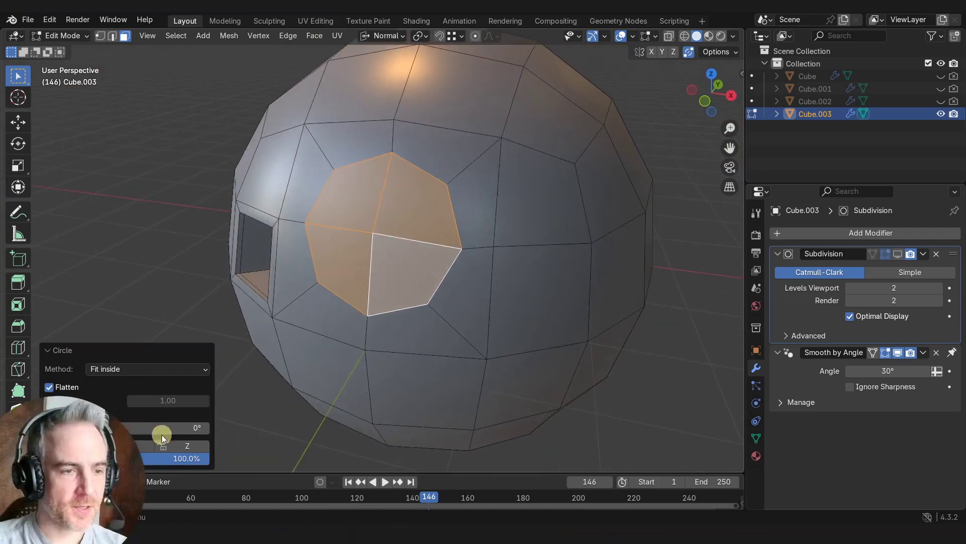
Set the circle's angle to 2.3° and toggle its Regular option to compare the shape
drag(162, 426, 153, 138)
middle_drag(373, 327, 406, 312)
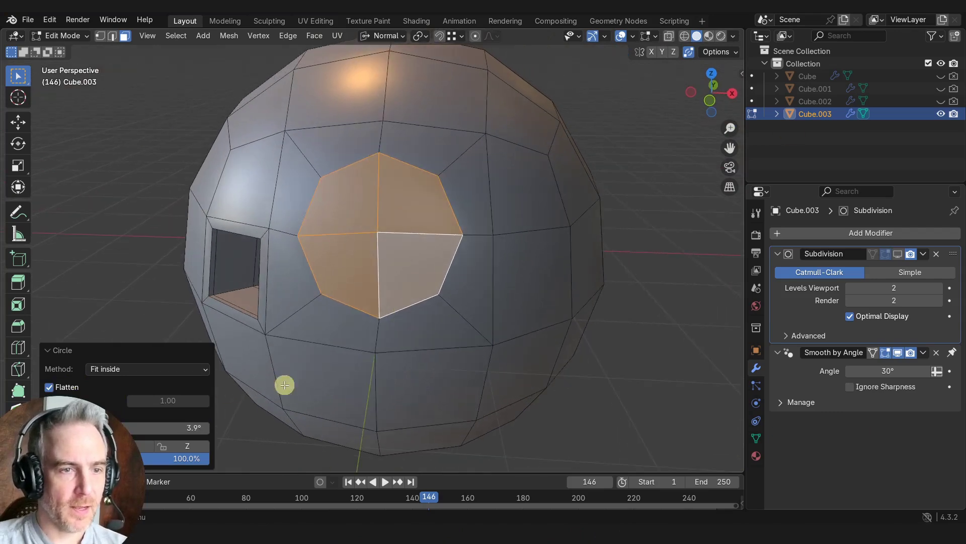
drag(123, 431, 112, 111)
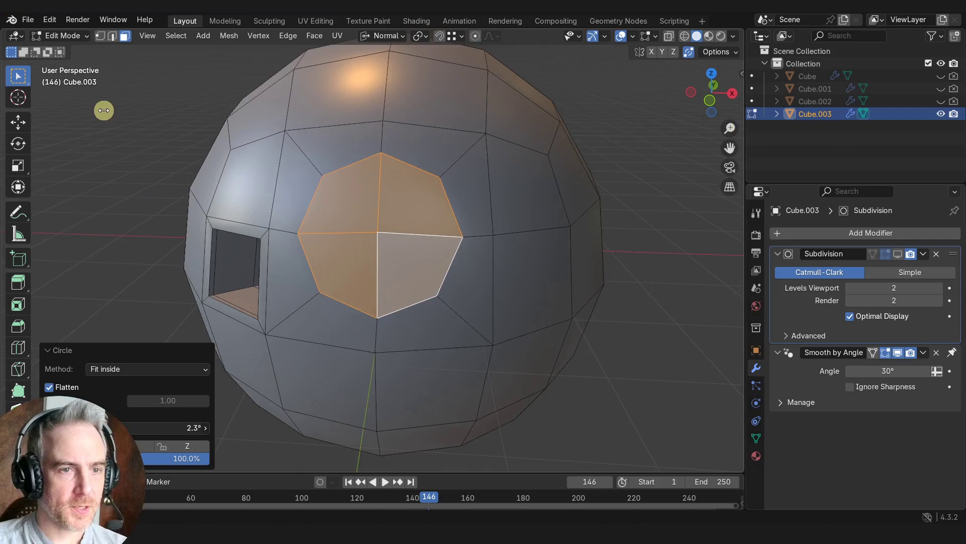
middle_drag(453, 269, 283, 255)
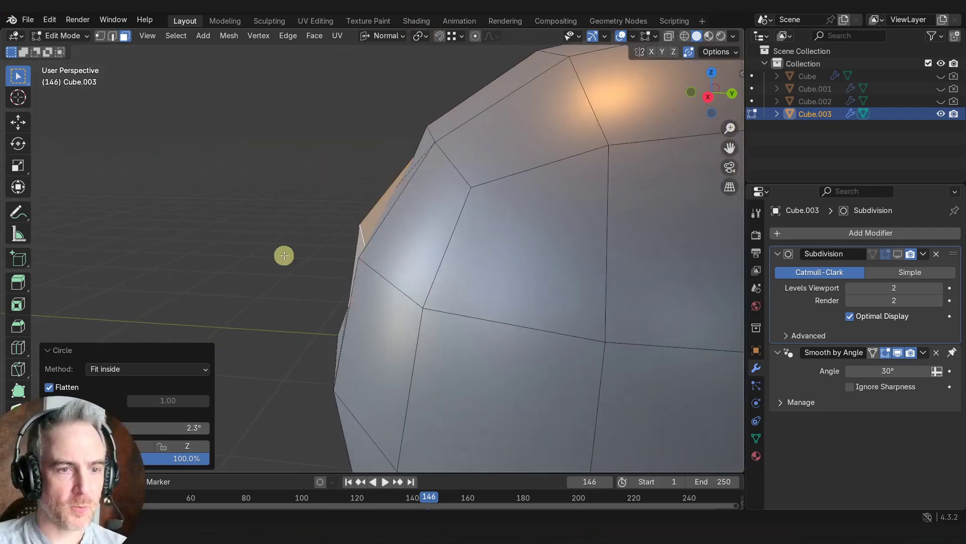
click(49, 414)
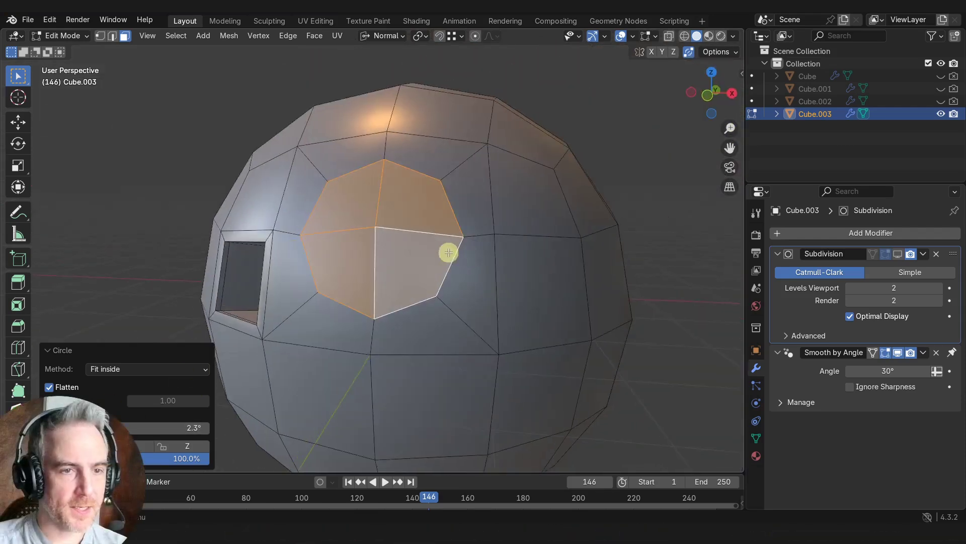
middle_drag(448, 252, 357, 233)
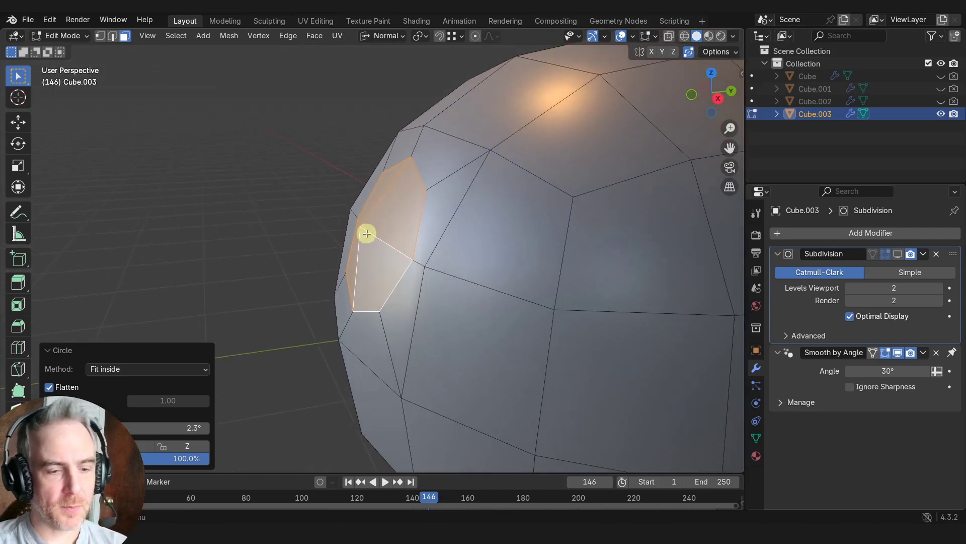
key(s)
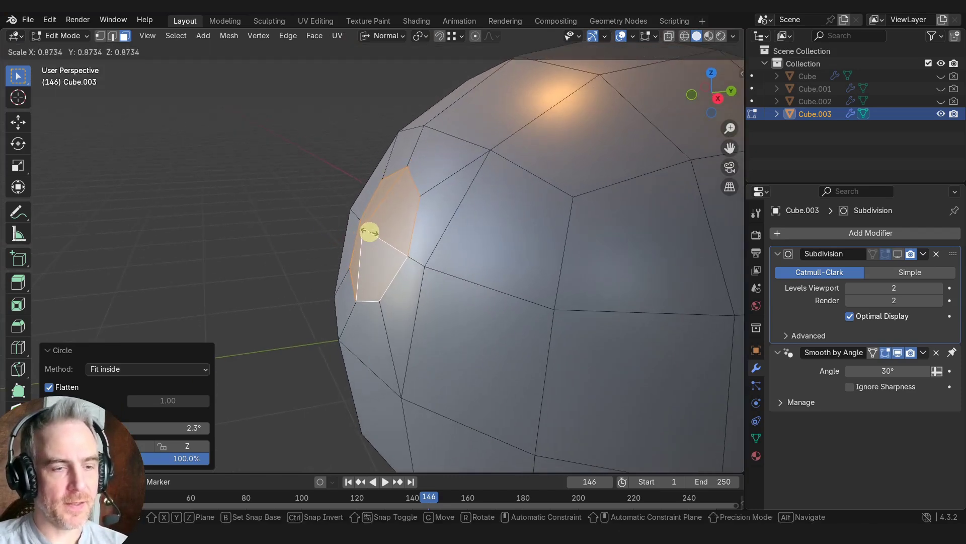
key(z)
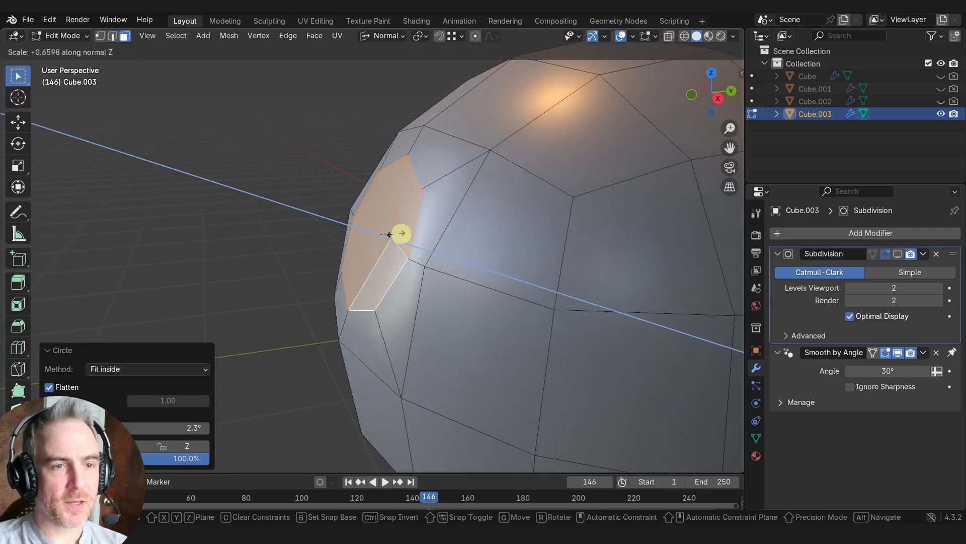
click(370, 232)
Choose the Normal transform orientation and scale the circular faces to 0 along Z to flatten them
click(381, 37)
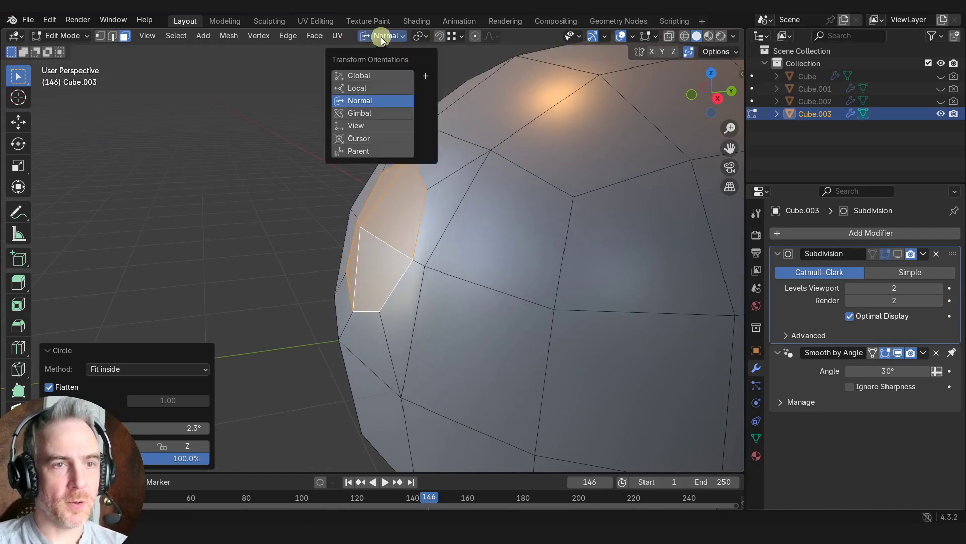
click(359, 102)
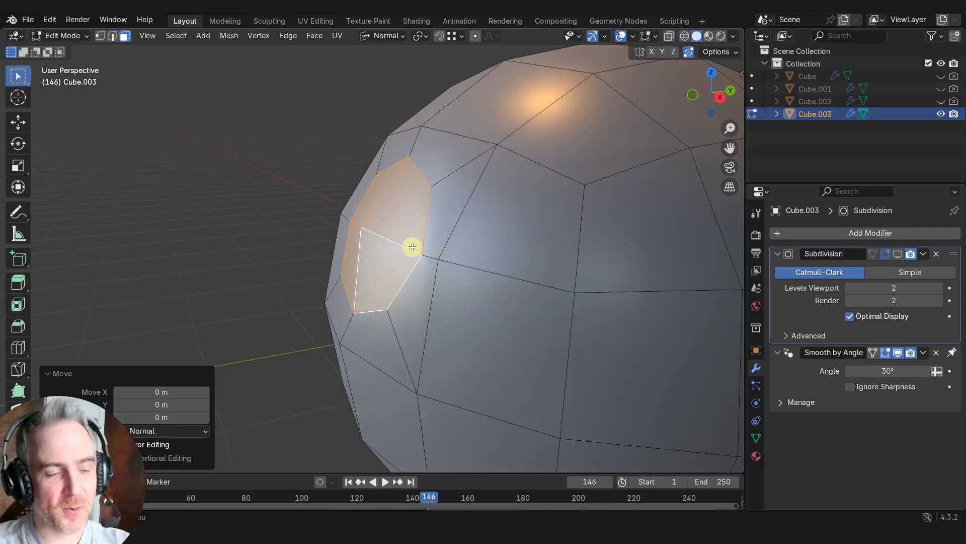
text(sz0)
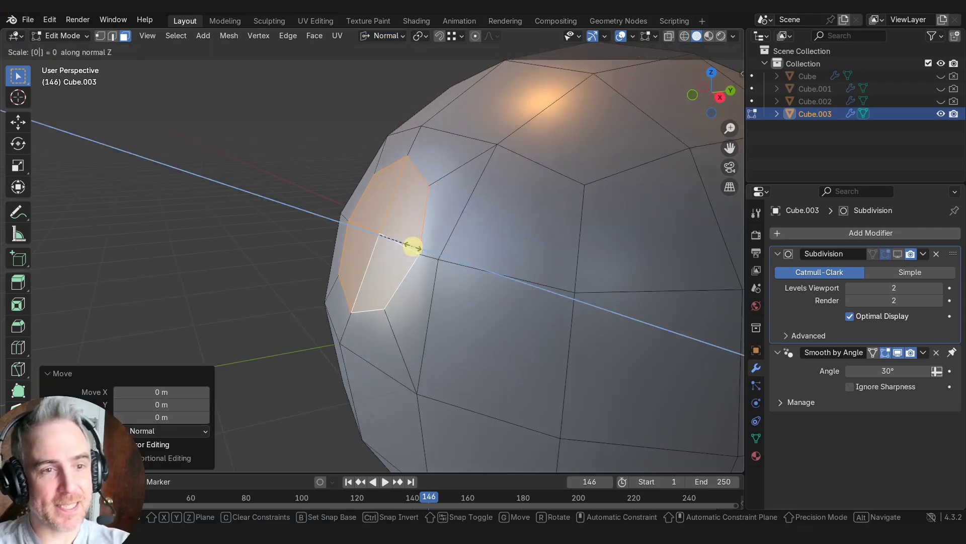
key(Return)
Scale the circular face group to about 0.65 and extrude it about 0.77 m inward
mouse_move(412, 244)
middle_down()
mouse_move(406, 282)
mouse_move(473, 224)
mouse_move(556, 193)
mouse_move(477, 226)
mouse_move(421, 233)
middle_up()
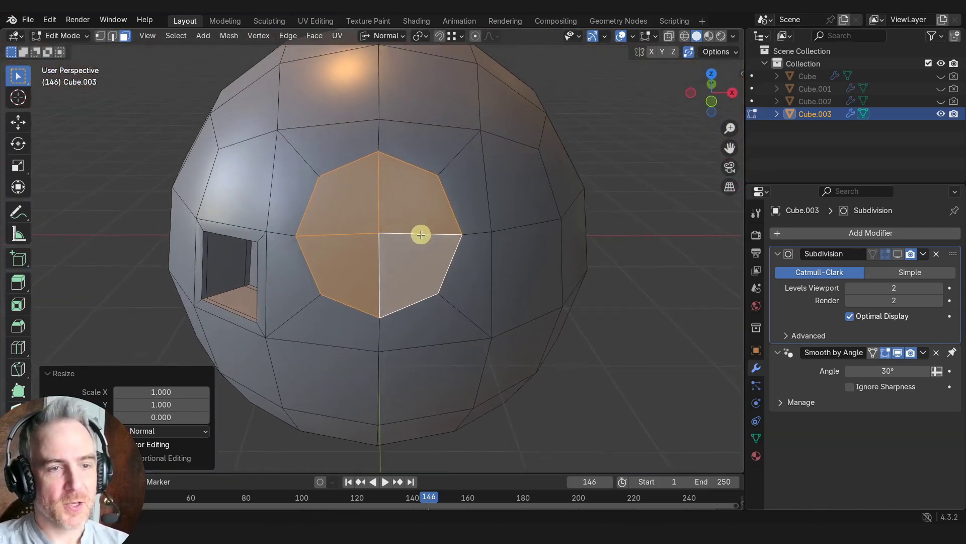
key(s)
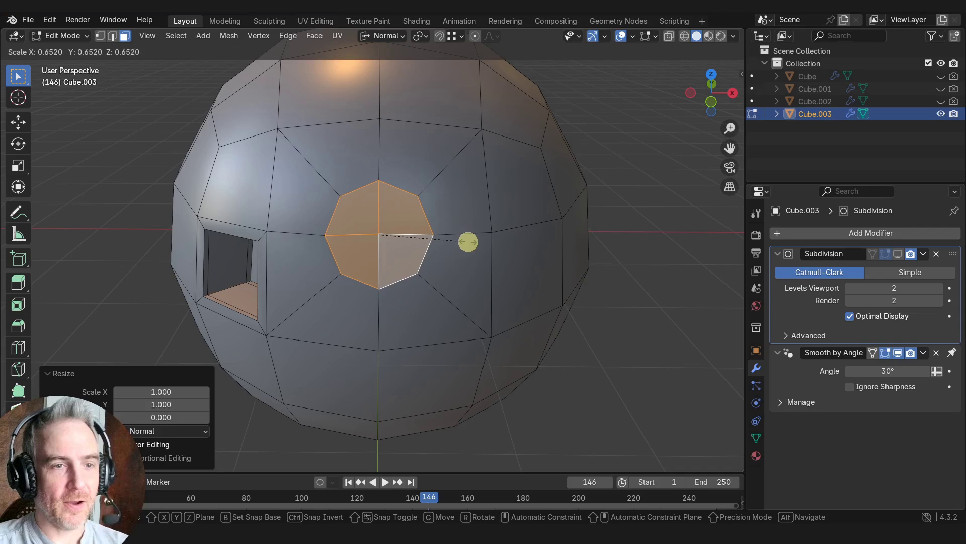
click(469, 242)
middle_drag(479, 248, 449, 233)
key(e)
click(454, 259)
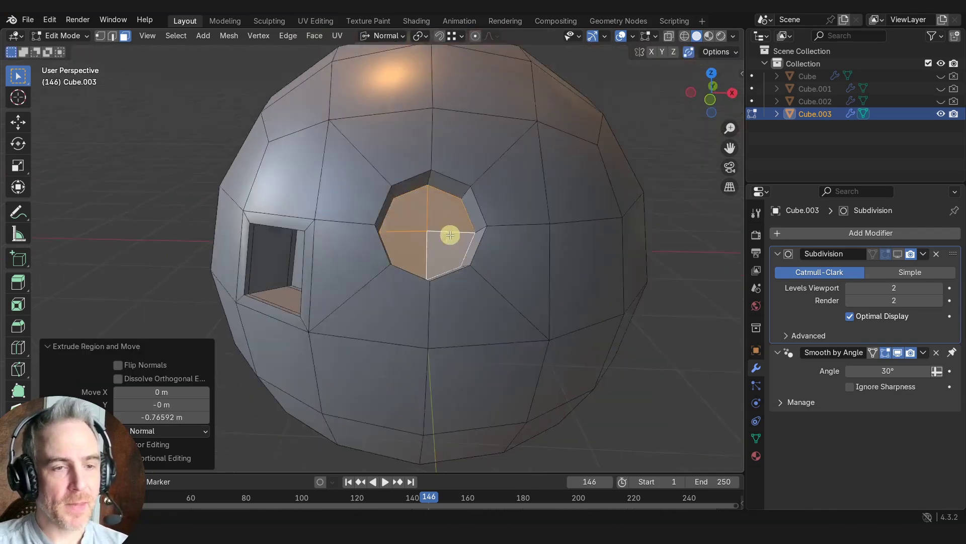
Show the subdivision in the viewport and add one loop cut around the round recess's wall at a factor of about -0.5
click(899, 254)
middle_drag(596, 257, 584, 267)
middle_drag(329, 223, 447, 232)
scroll(443, 216, up, 1)
key(ctrl+r)
click(443, 207)
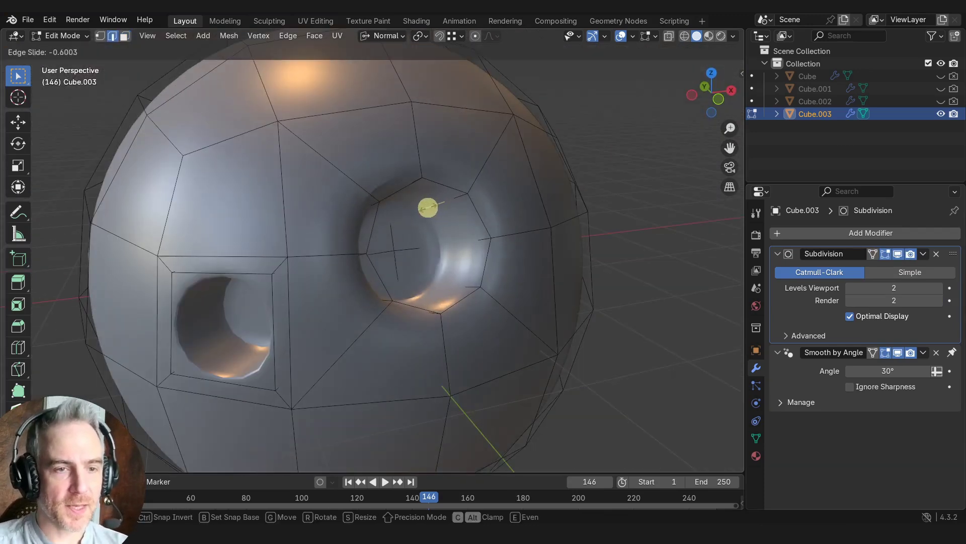
click(430, 207)
Slide the new edge loop along the recess wall towards the outer rim to sharpen its edge
key(g)
key(g)
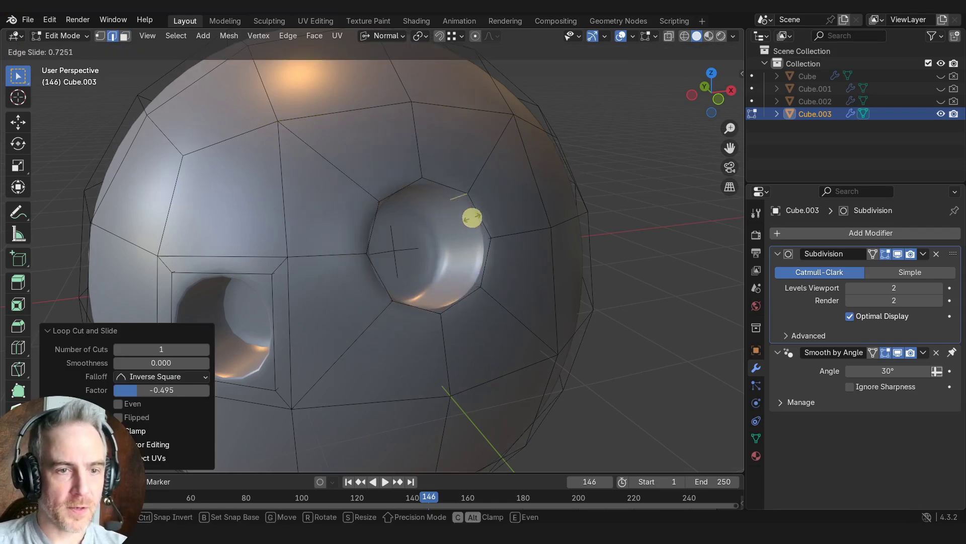
click(536, 267)
middle_drag(539, 269, 482, 240)
In the T-800 skull file, hide the overlays, display the skull in material preview and switch to the Split workspace
click(619, 37)
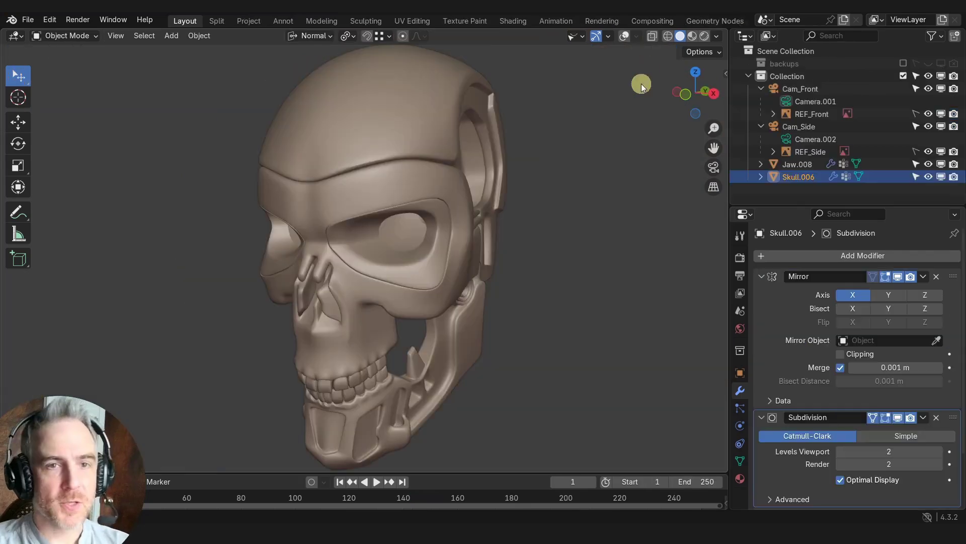
click(692, 36)
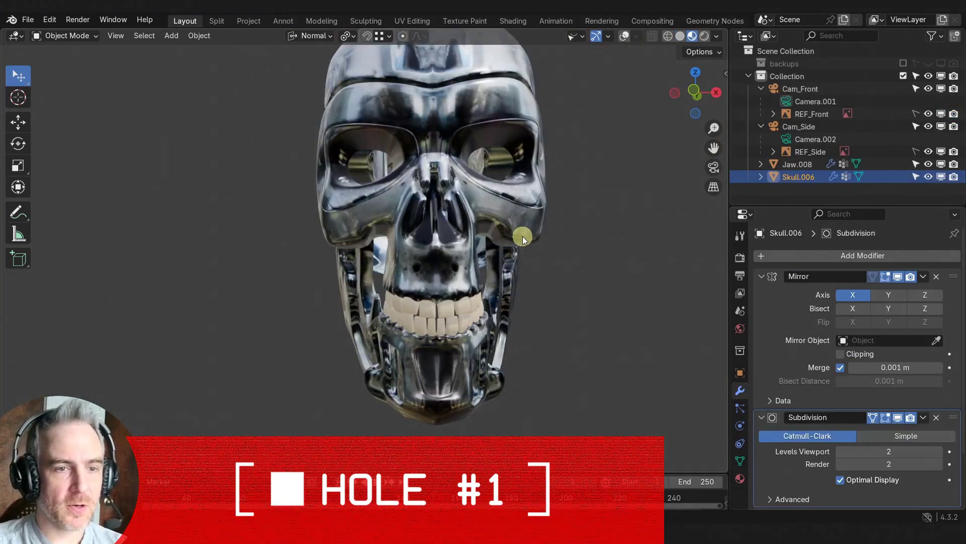
click(216, 20)
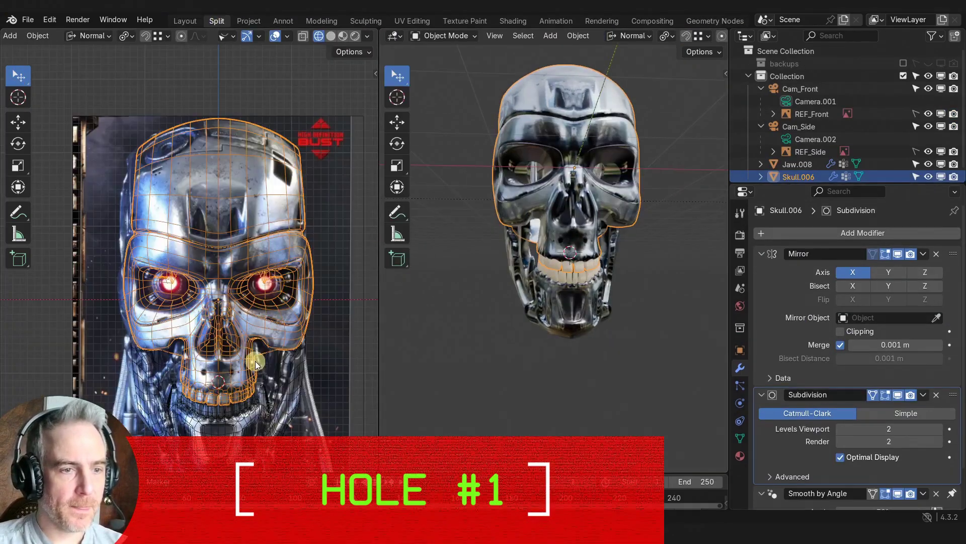
Hide the skull's subdivision in the viewport and collapse the Mirror modifier's settings
scroll(256, 361, up, 5)
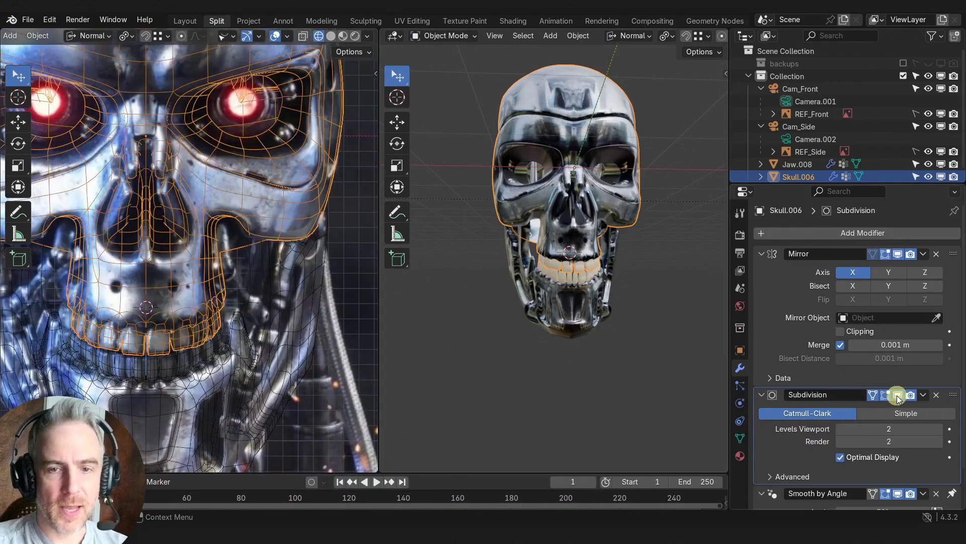
click(897, 395)
click(762, 254)
scroll(212, 313, up, 4)
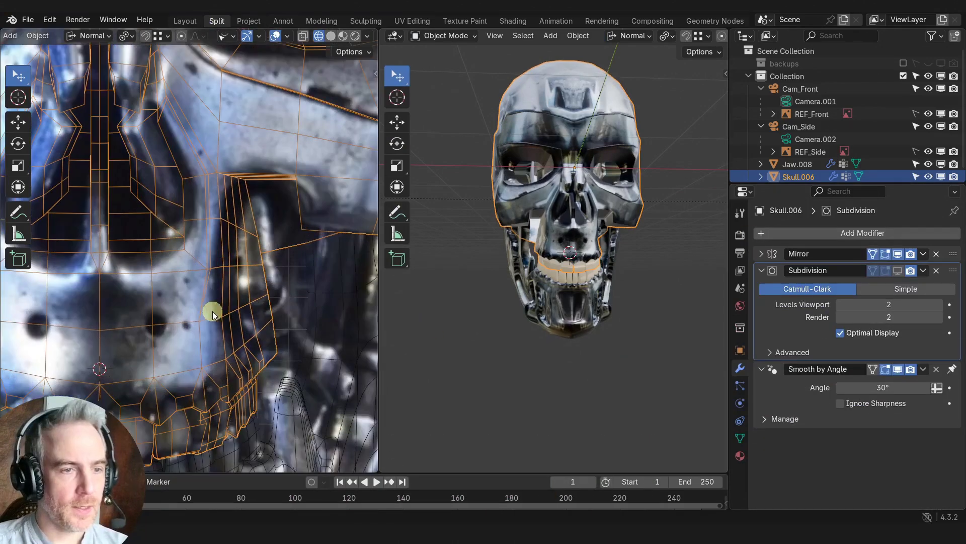
Select the two-by-two block of skull faces beside the centre line below the nose, and hide the Mirror modifier in the viewport
shift+middle_drag(212, 313, 244, 256)
key(Tab)
click(216, 238)
scroll(212, 258, up, 2)
shift+click(180, 249)
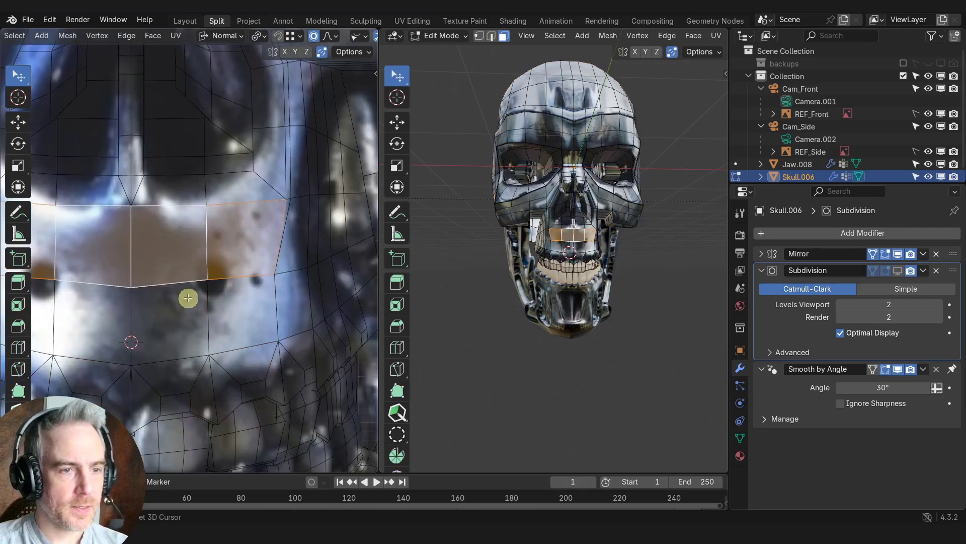
alt+shift+click(237, 285)
scroll(586, 243, up, 5)
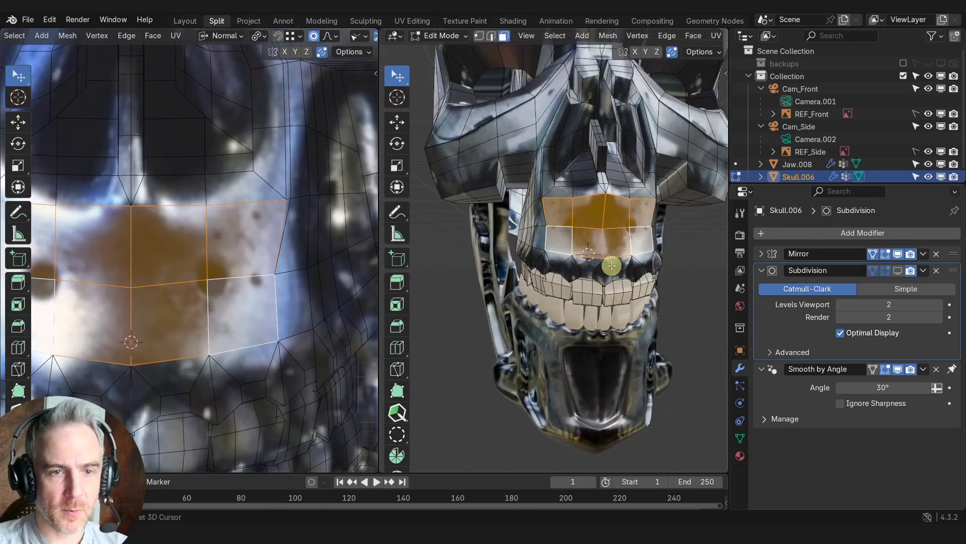
click(898, 253)
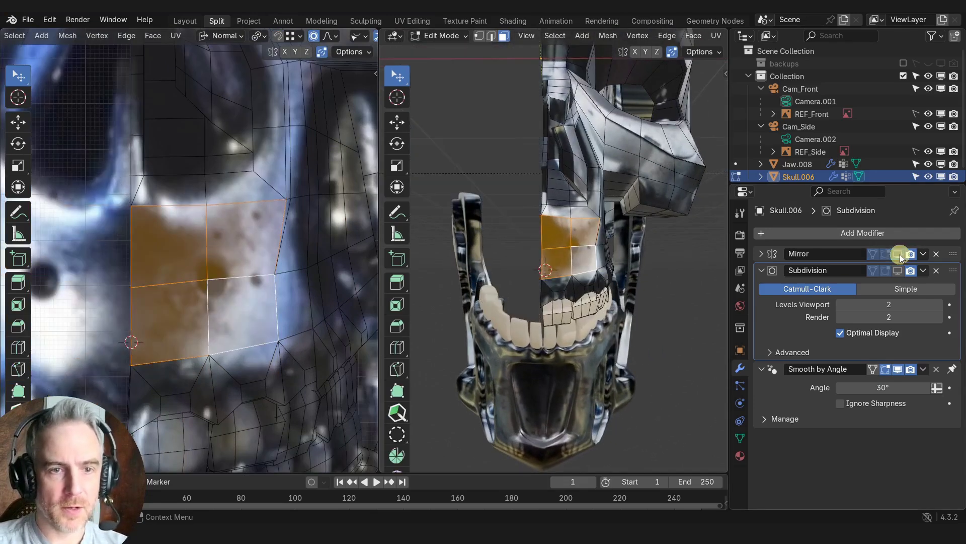
Show the Mirror modifier in the viewport and inset the selected block of faces below the nose by about 0.07 m
click(898, 254)
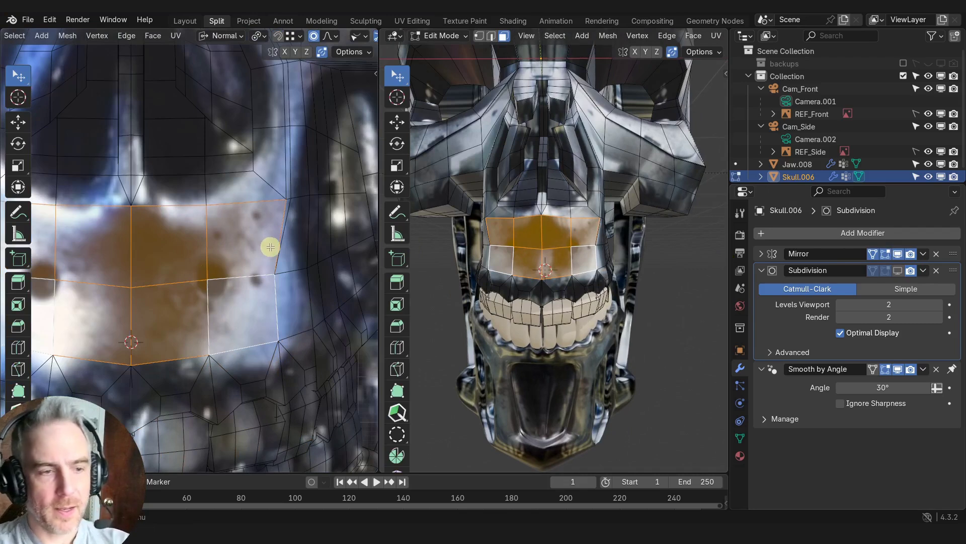
key(i)
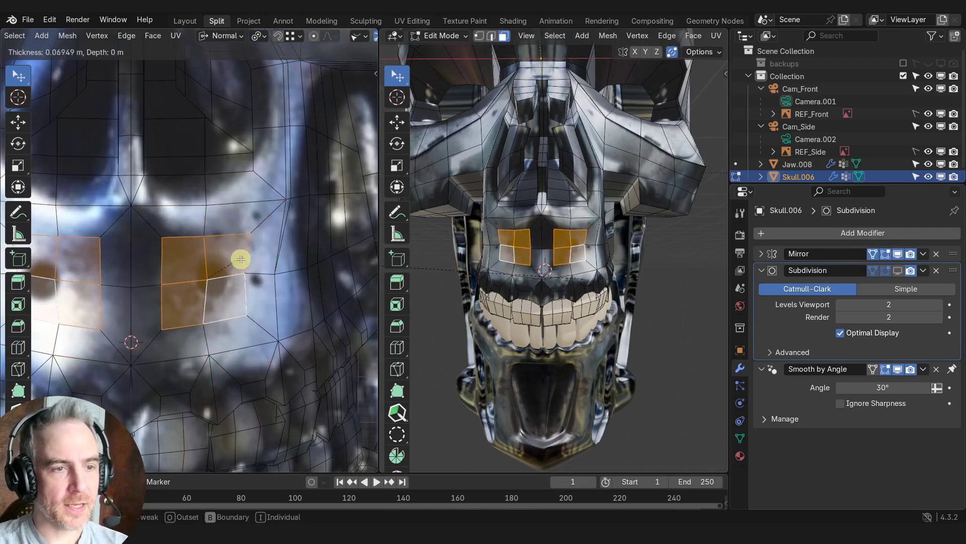
click(244, 257)
Round the inset faces with the LoopTools Circle operation, using an angle of -2.4° and the Fit inside method
right_click(226, 253)
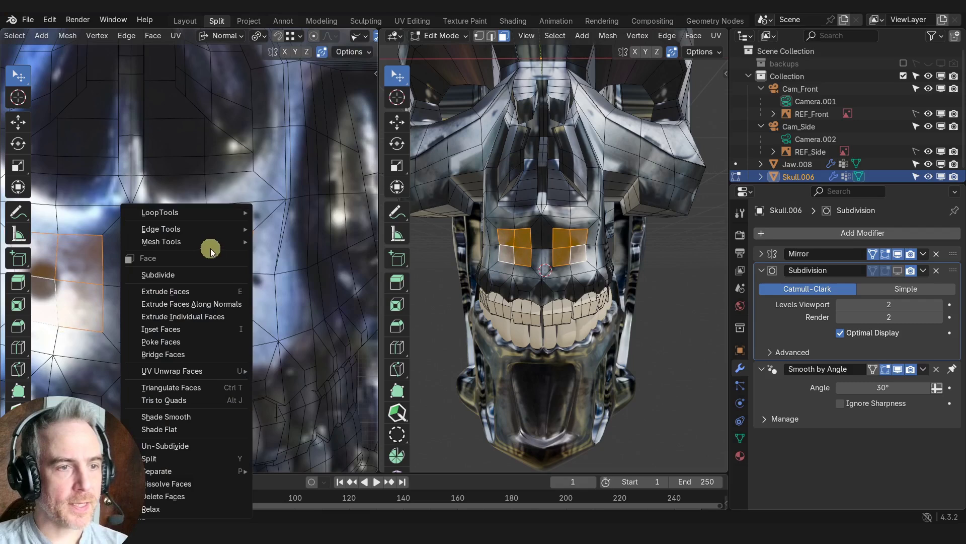
mouse_move(213, 212)
click(281, 225)
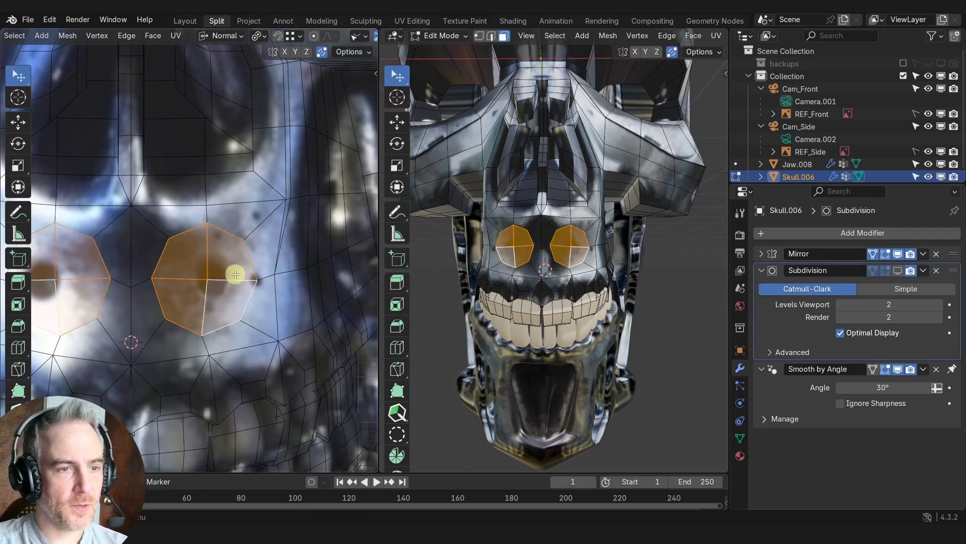
click(62, 461)
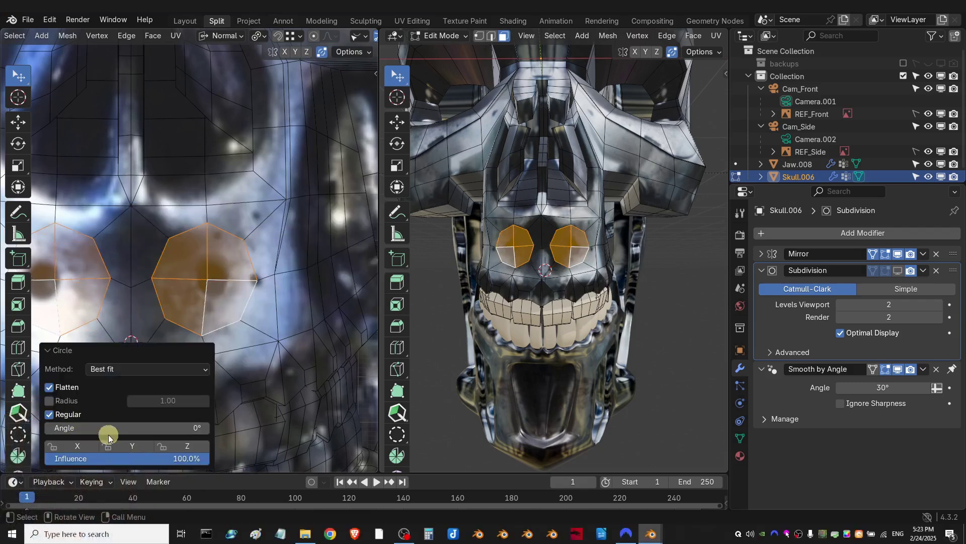
drag(109, 438, 858, 103)
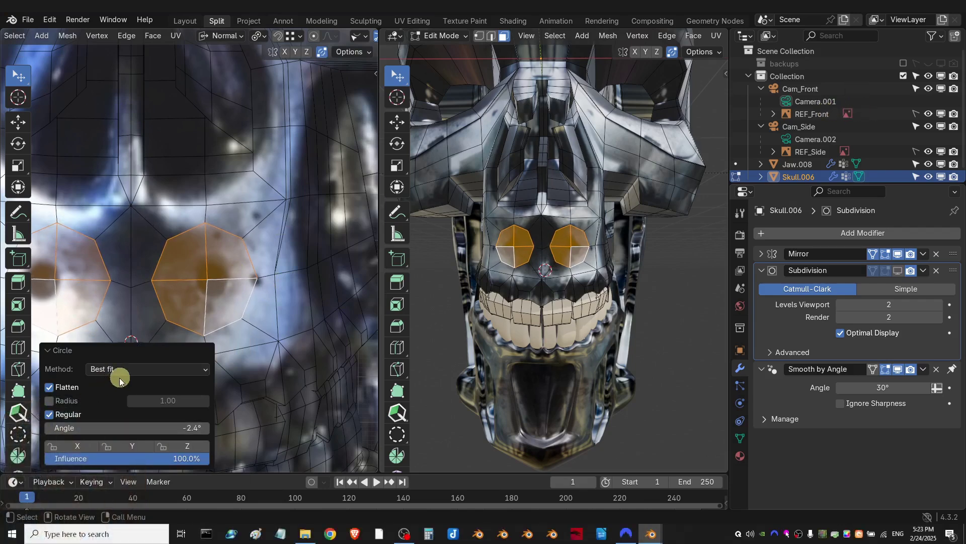
click(120, 370)
click(125, 398)
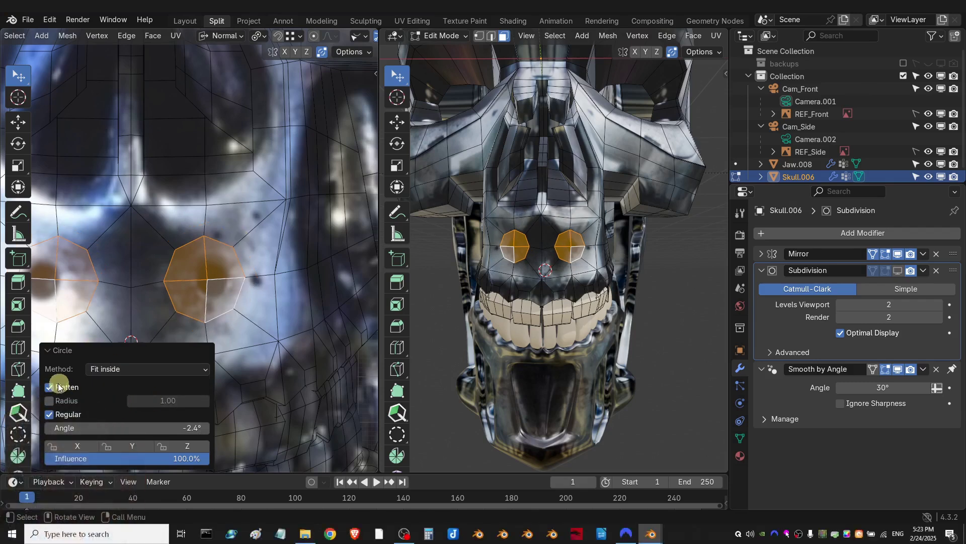
click(61, 349)
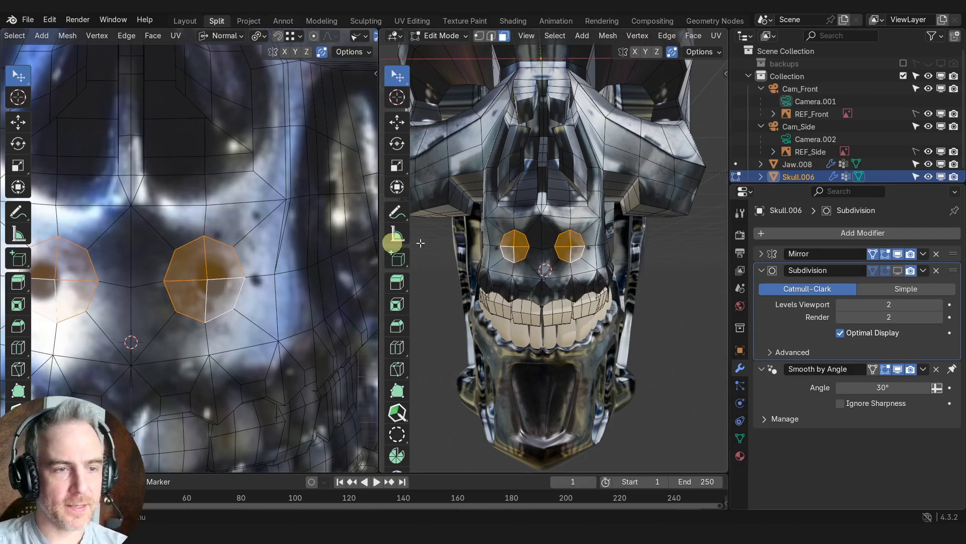
Flatten the circular faces by scaling them to 0 along their normal Z axis
key(s)
key(z)
key(z)
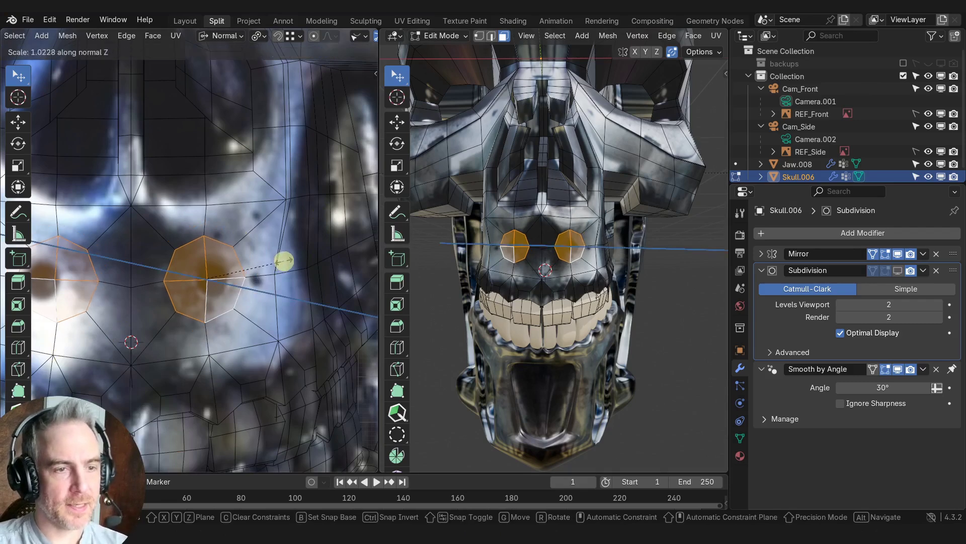
key(0)
key(Return)
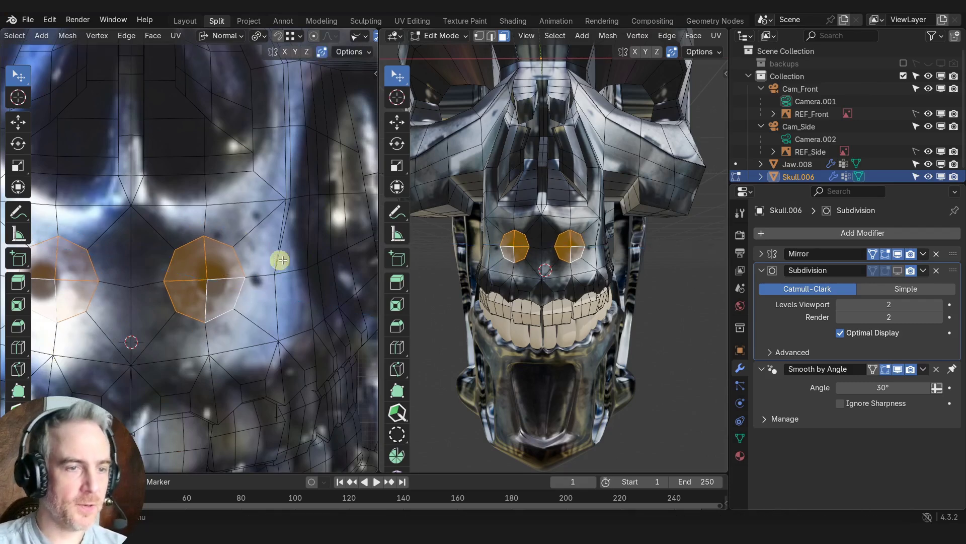
Shrink the circular faces and move them slightly outwards to match the small dark hole in the reference image
key(s)
click(262, 280)
key(g)
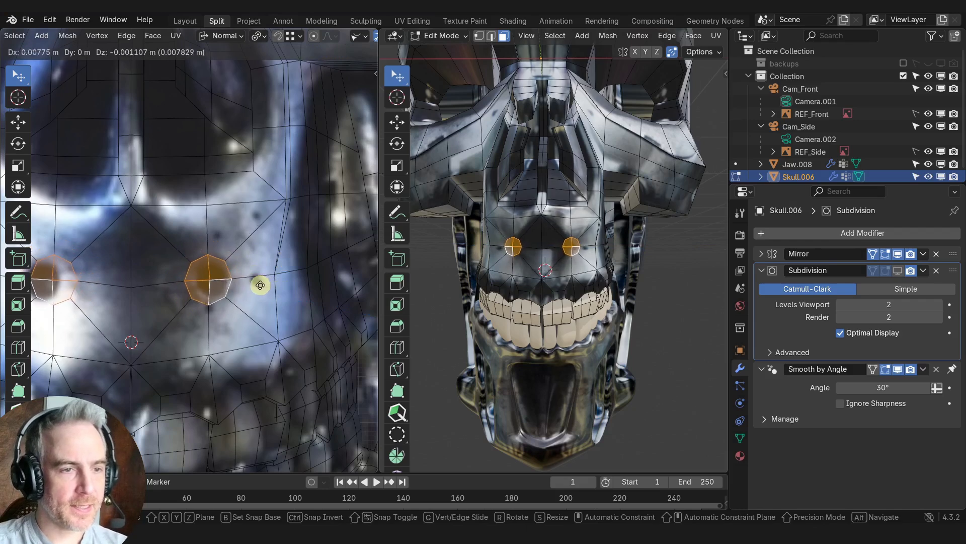
click(261, 280)
key(s)
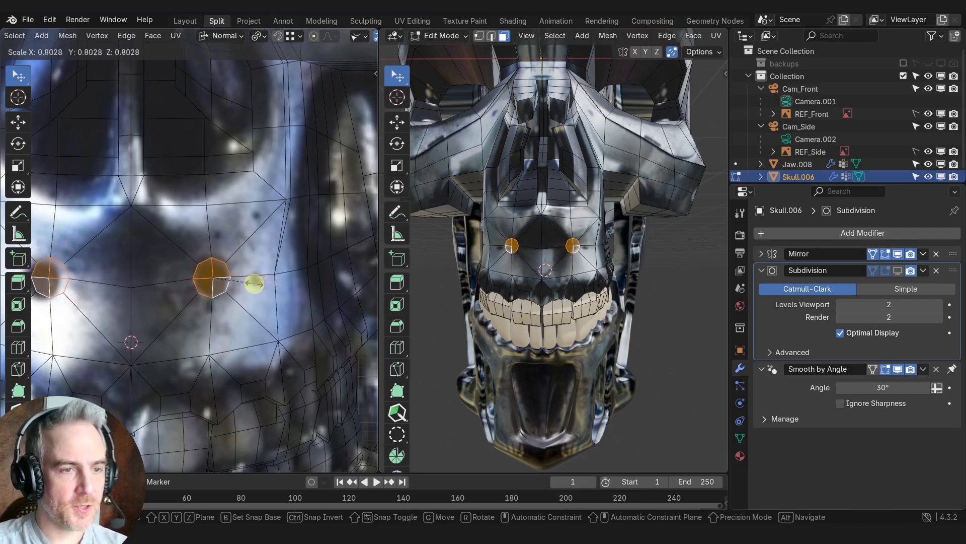
click(254, 285)
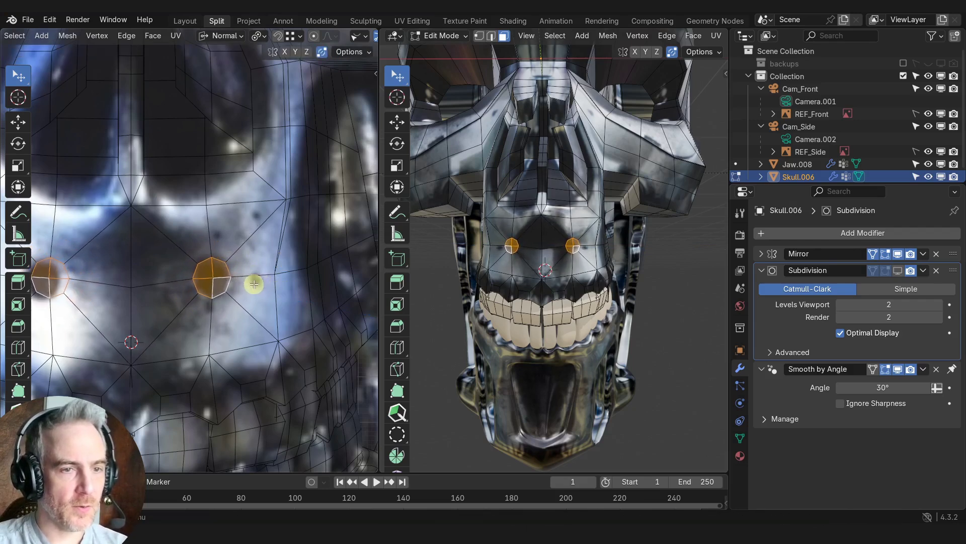
Extrude the circular faces inwards along their normal to form a recess in the upper jaw
middle_drag(605, 247, 565, 264)
middle_drag(181, 272, 322, 266)
key(g)
key(z)
click(238, 290)
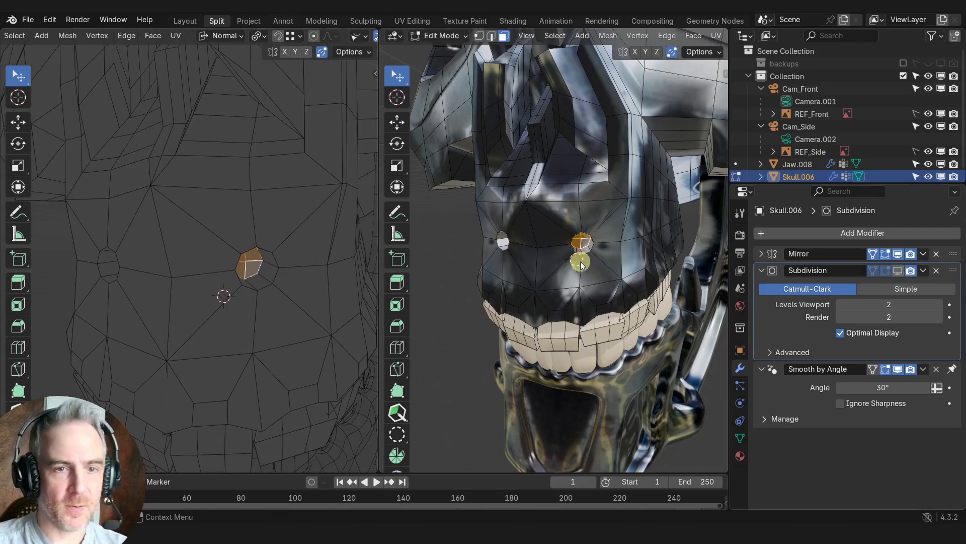
Turn on level 2 subdivision for the skull and switch the wireframe view to solid shading, framing the recess
key(ctrl+2)
shift+middle_drag(594, 263, 544, 272)
middle_drag(544, 272, 579, 258)
scroll(305, 260, up, 1)
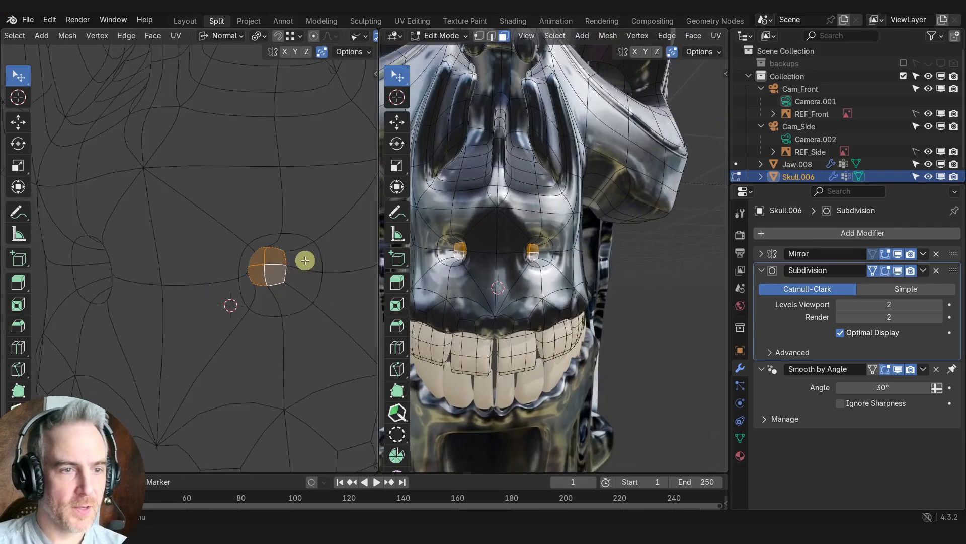
scroll(305, 260, up, 2)
shift+middle_drag(305, 260, 246, 245)
middle_drag(246, 245, 288, 226)
scroll(318, 38, down, 4)
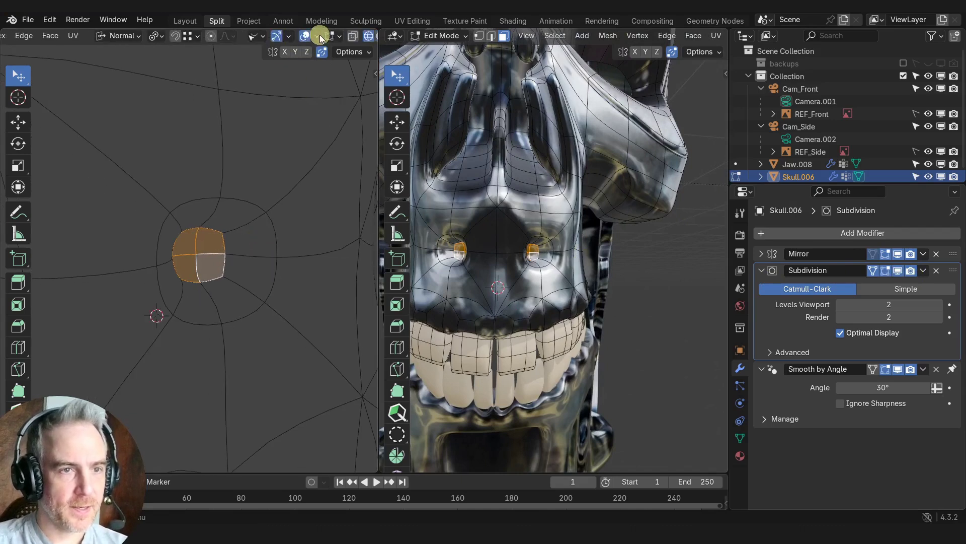
scroll(322, 35, down, 2)
click(330, 36)
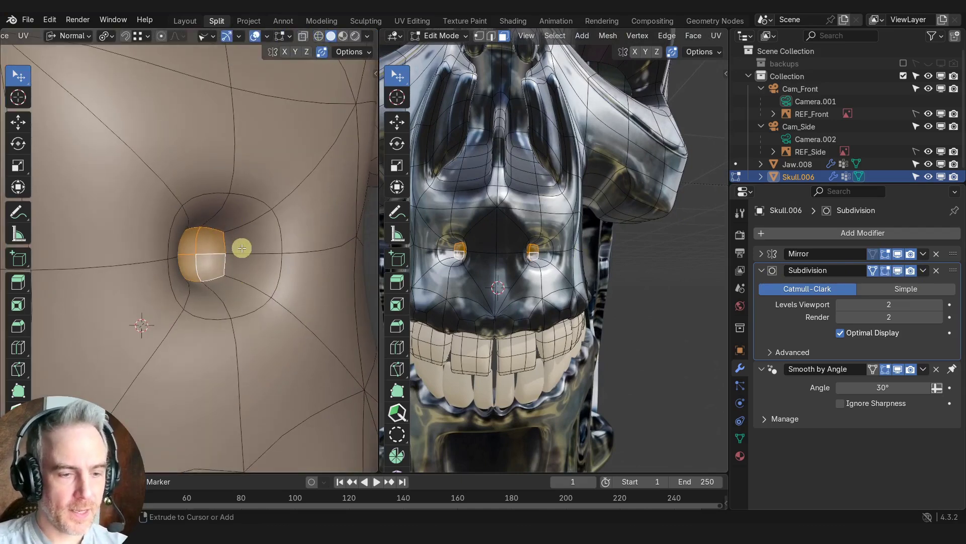
Add an edge loop around the recess wall, hide the subdivision in the viewport, and slide the loop towards the recess floor
key(ctrl+r)
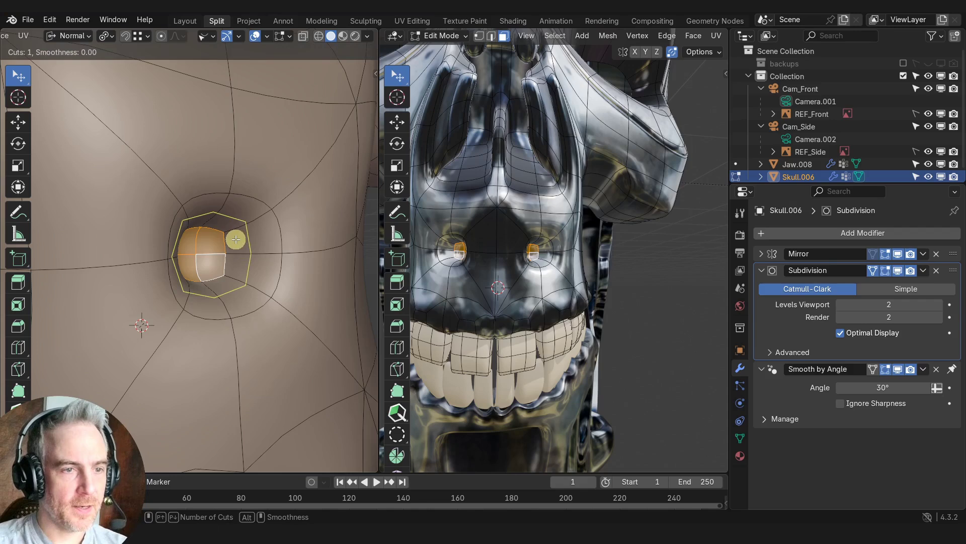
click(237, 240)
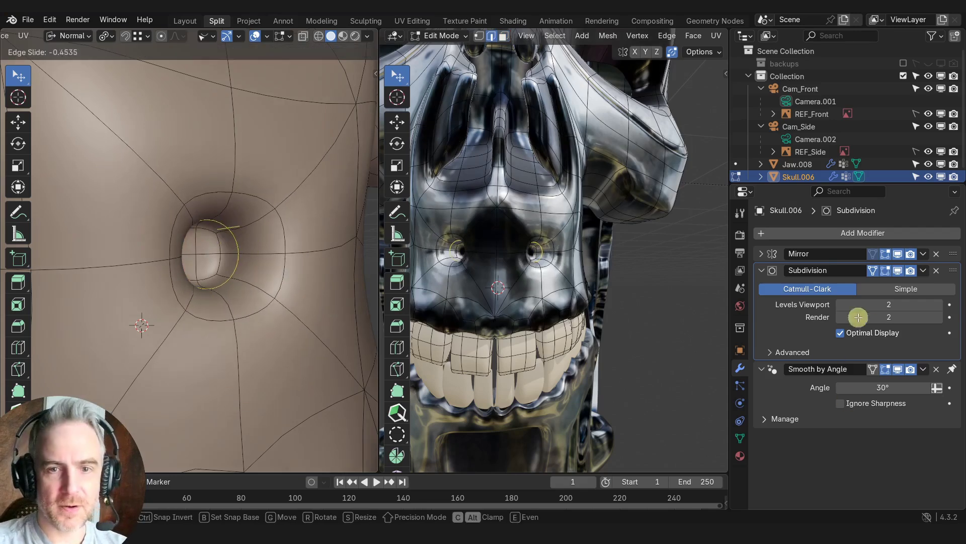
right_click(899, 271)
click(898, 271)
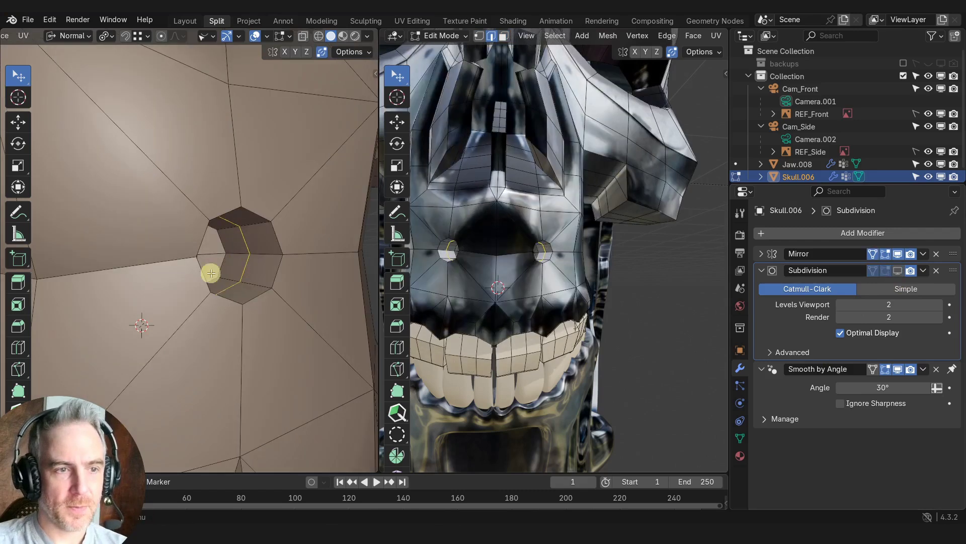
mouse_move(267, 264)
middle_down()
mouse_move(260, 271)
mouse_move(256, 262)
middle_up()
key(g)
key(g)
click(239, 257)
Add a second edge loop to the recess wall close to the outer rim and turn level 2 subdivision back on
key(ctrl+r)
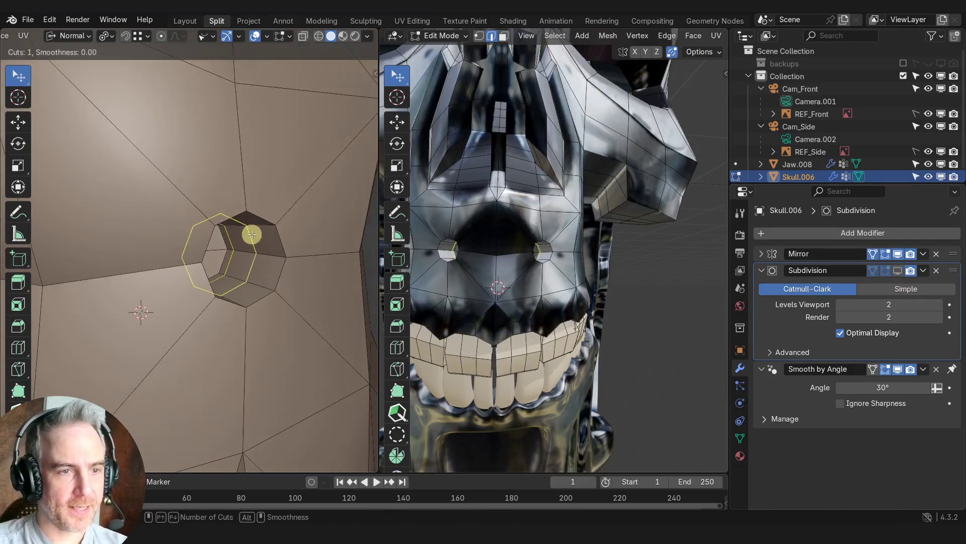
click(251, 235)
click(275, 250)
middle_drag(495, 284, 471, 284)
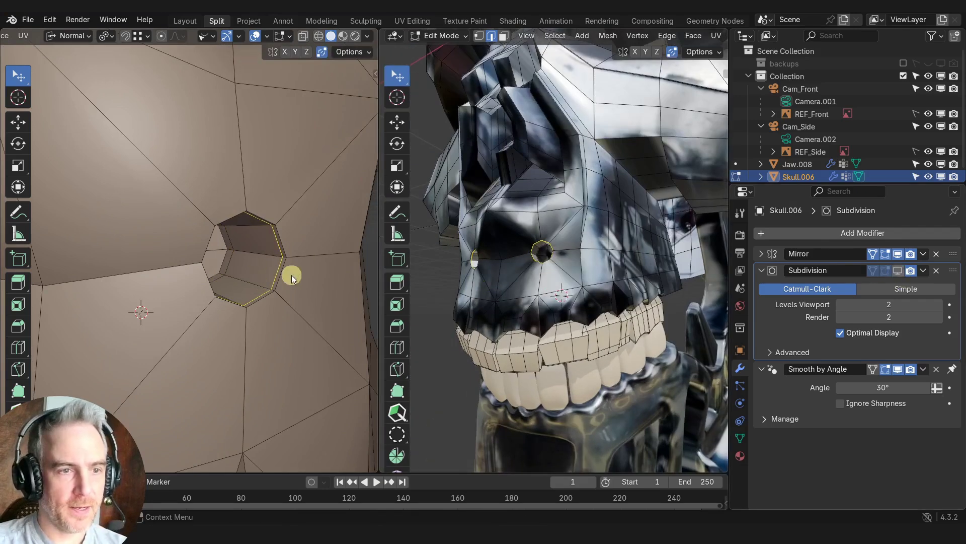
key(ctrl+2)
middle_drag(292, 275, 169, 281)
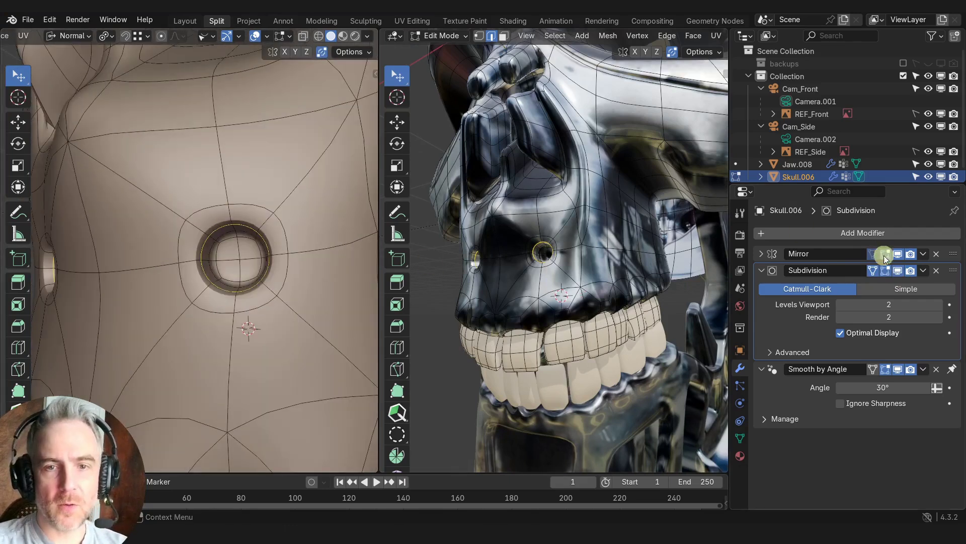
With the subdivision hidden, add an edge loop on the surface around the hole, slide it closer to the rim, and check it smoothed
click(898, 270)
key(ctrl+r)
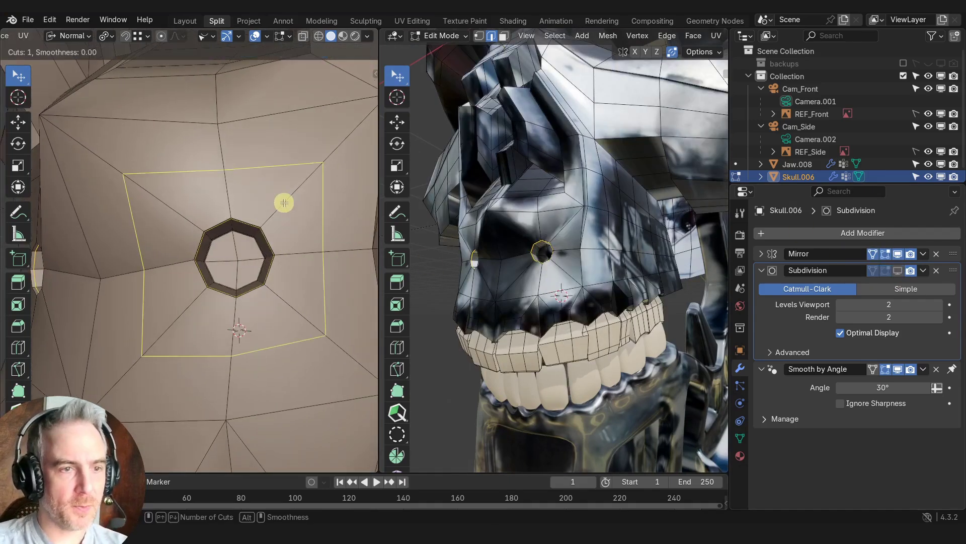
click(284, 202)
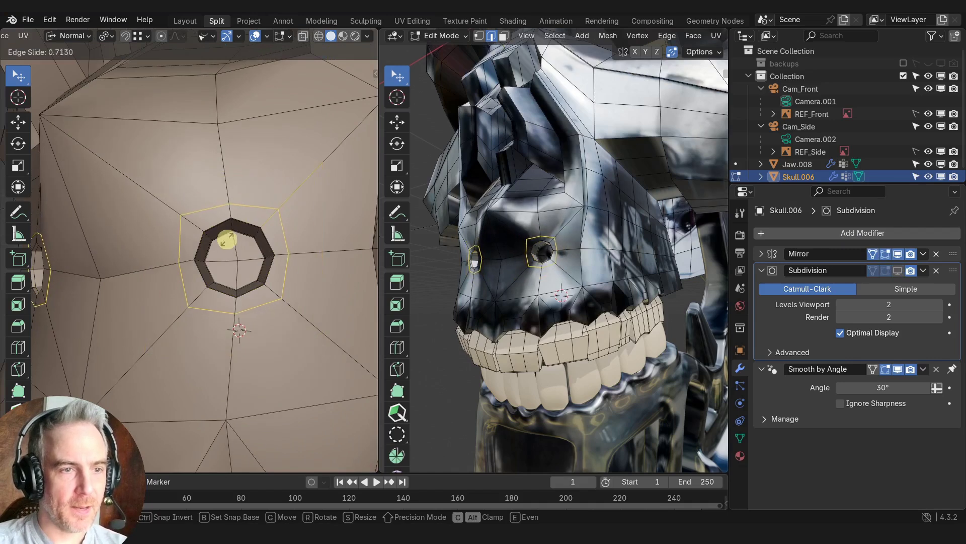
click(222, 243)
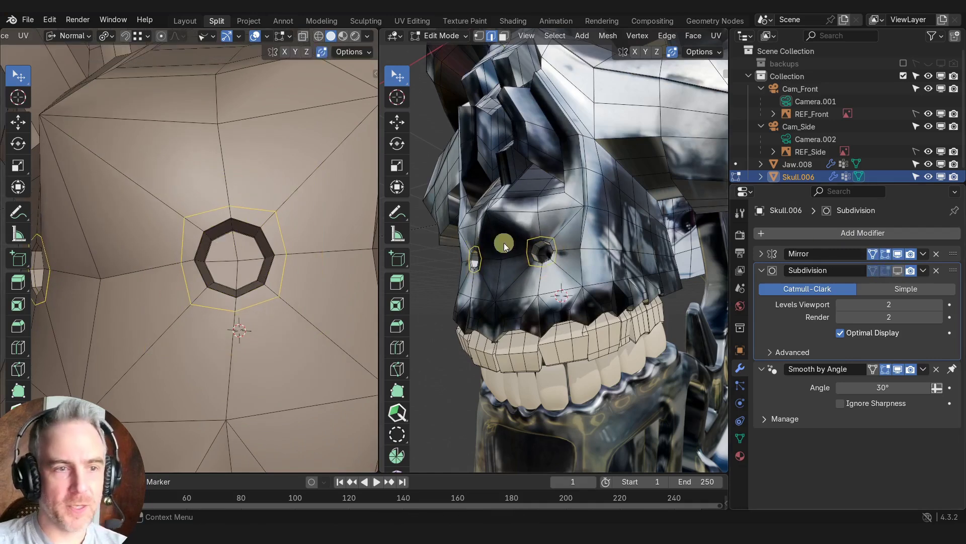
middle_drag(243, 276, 217, 235)
middle_drag(321, 272, 255, 299)
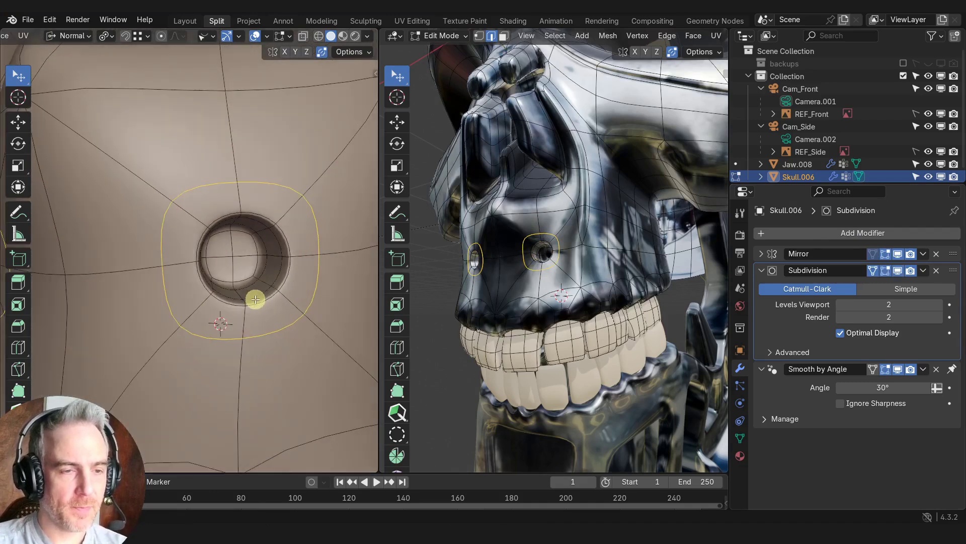
Dissolve the edge loop surrounding the hole and inspect both recesses on the smoothed jaw
key(x)
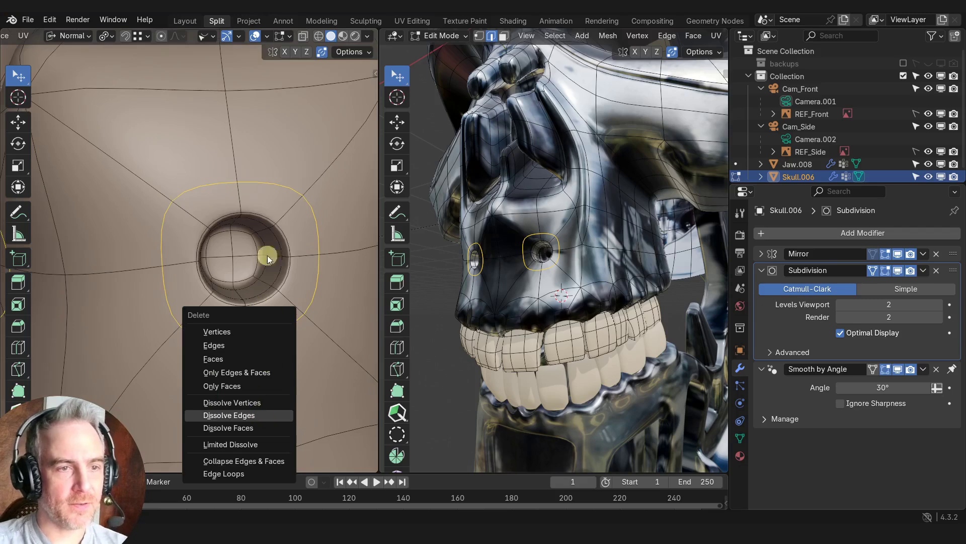
click(229, 415)
scroll(308, 308, down, 6)
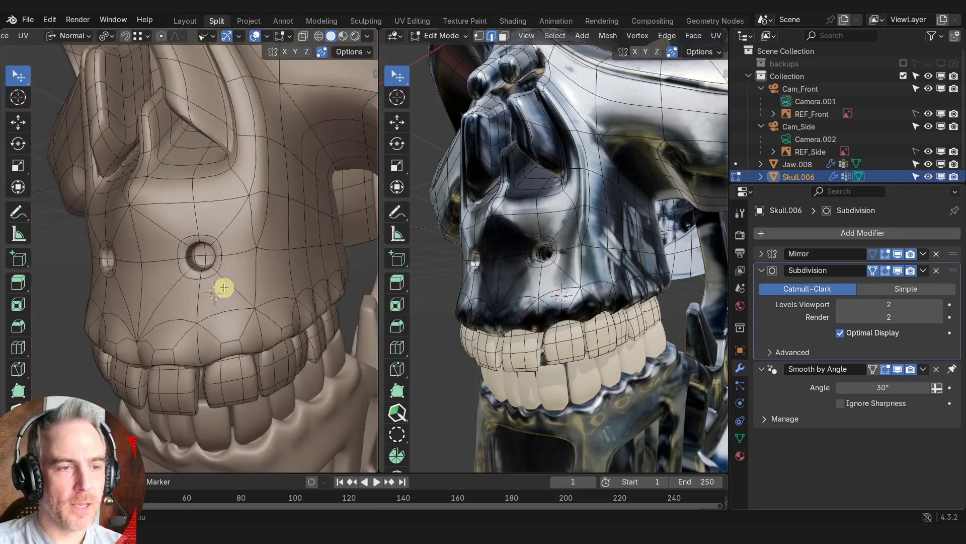
middle_drag(222, 286, 229, 264)
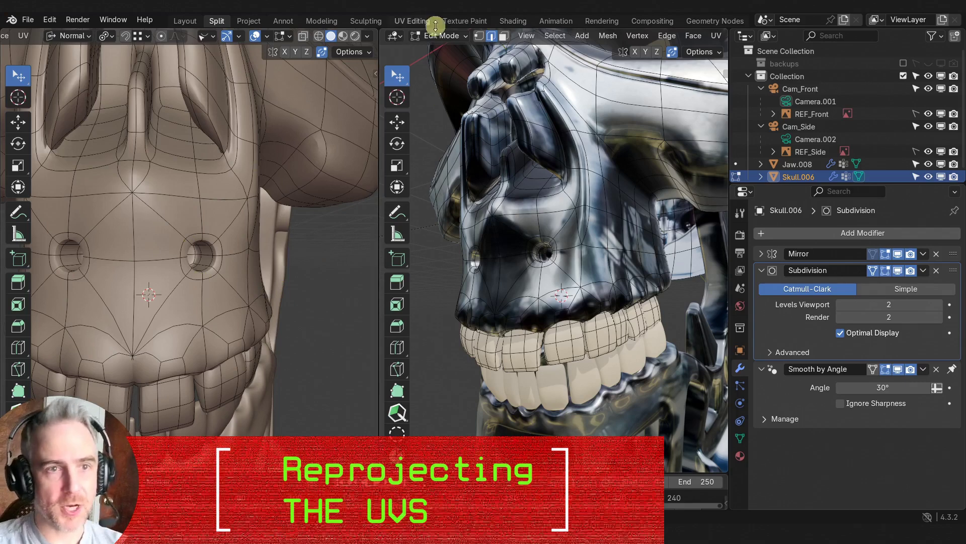
Switch to the UV Editing workspace and select the entire skull mesh in the front camera view
click(416, 22)
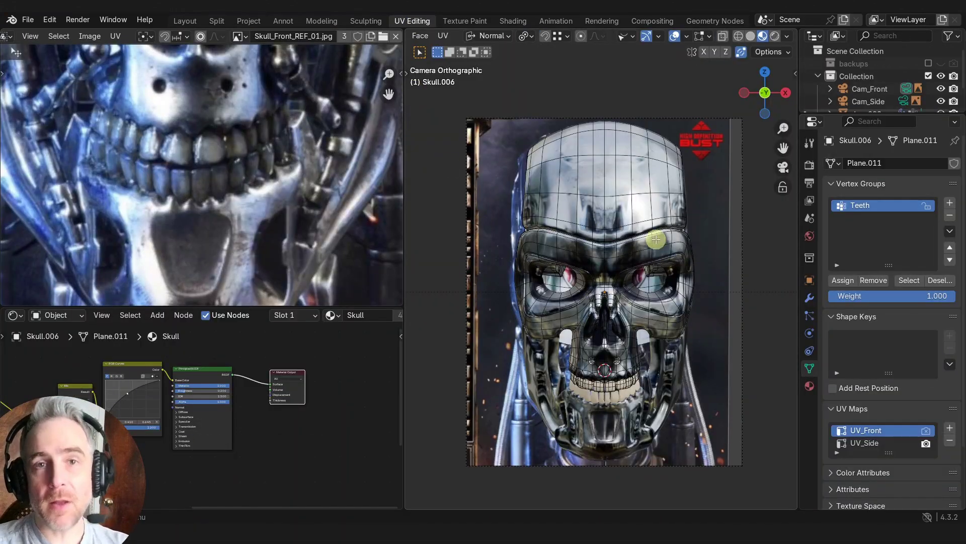
shift+middle_drag(703, 250, 705, 247)
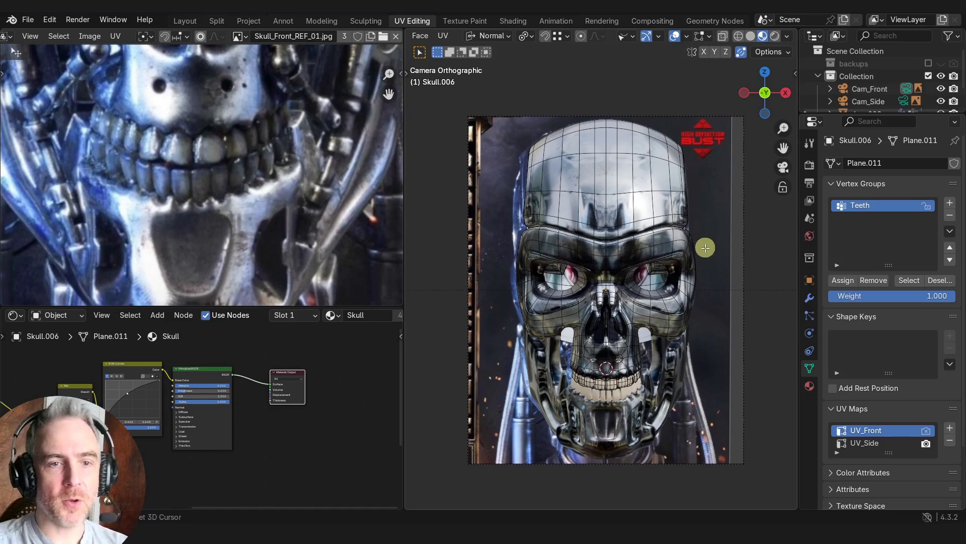
key(a)
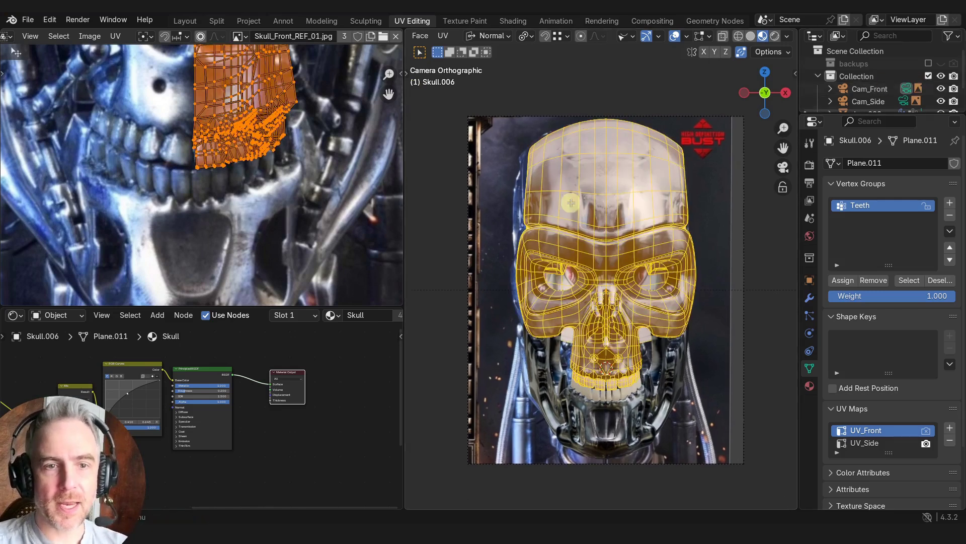
shift+middle_drag(634, 275, 611, 263)
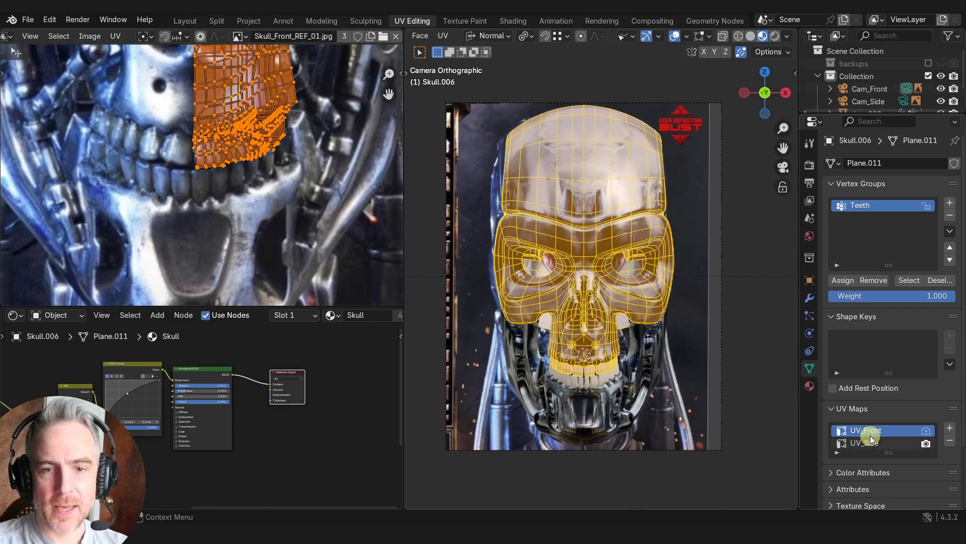
scroll(317, 205, up, 1)
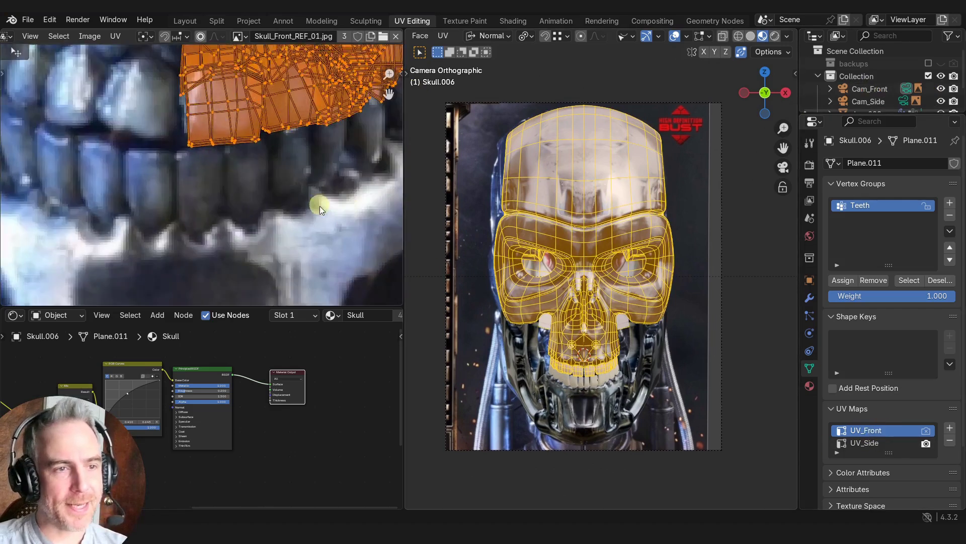
Turn off the viewport display of the skull's Subdivision modifier and examine the jaw hole's area in the UV layout
scroll(266, 149, down, 7)
middle_drag(266, 149, 242, 216)
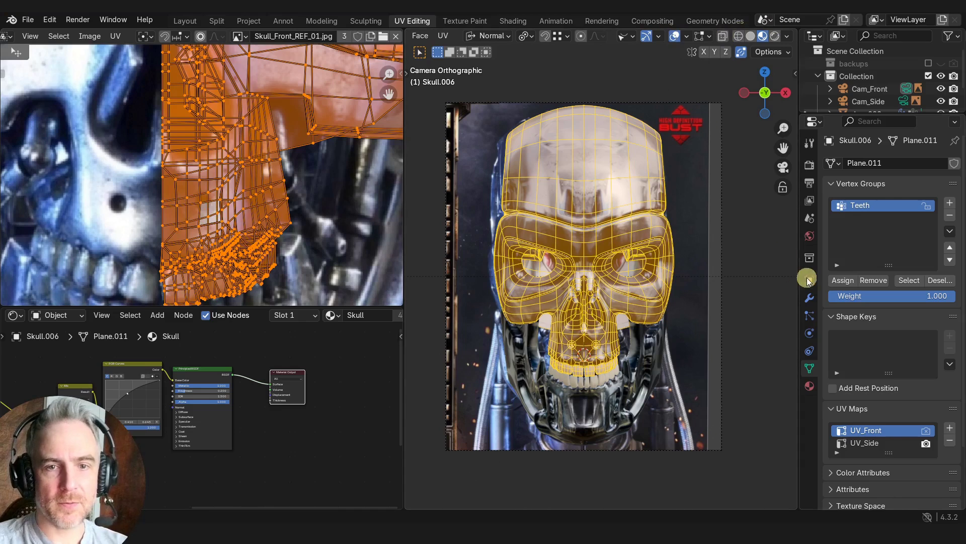
click(809, 297)
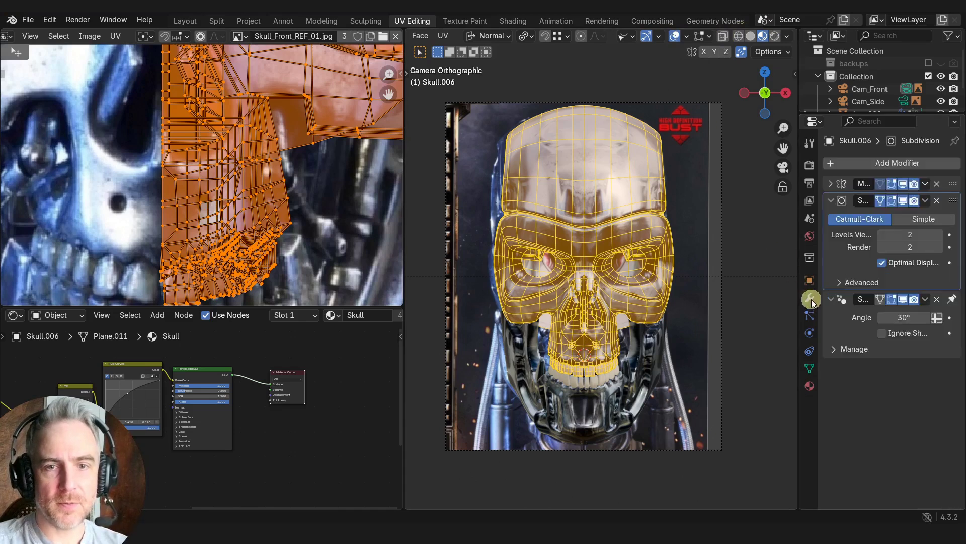
click(891, 200)
scroll(189, 182, up, 5)
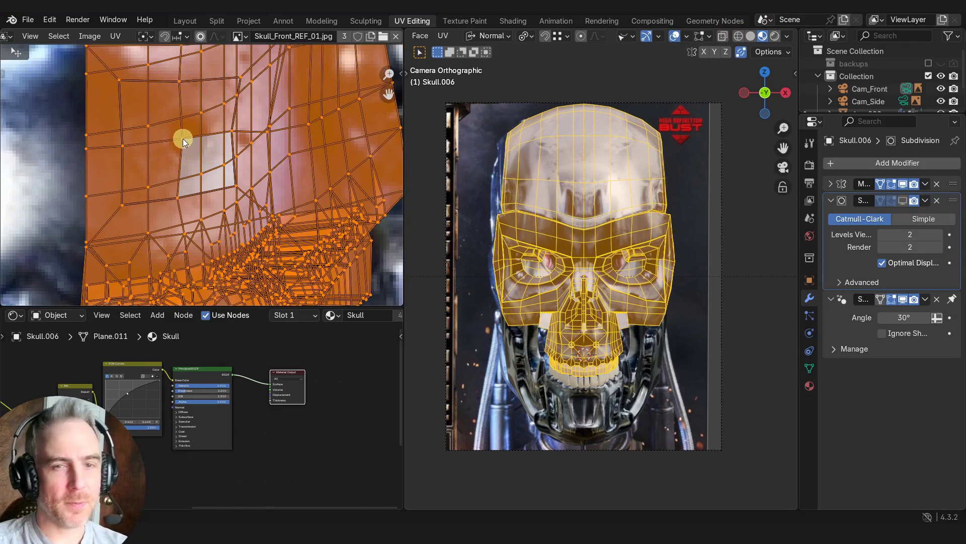
Reproject the selected skull mesh onto the UV_Front map with Project from View through the front camera
click(809, 368)
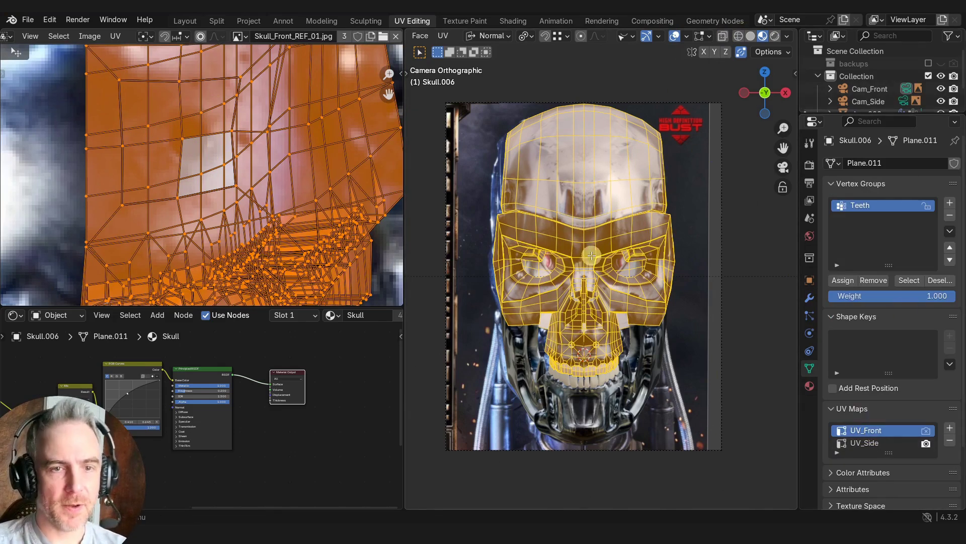
key(u)
click(598, 240)
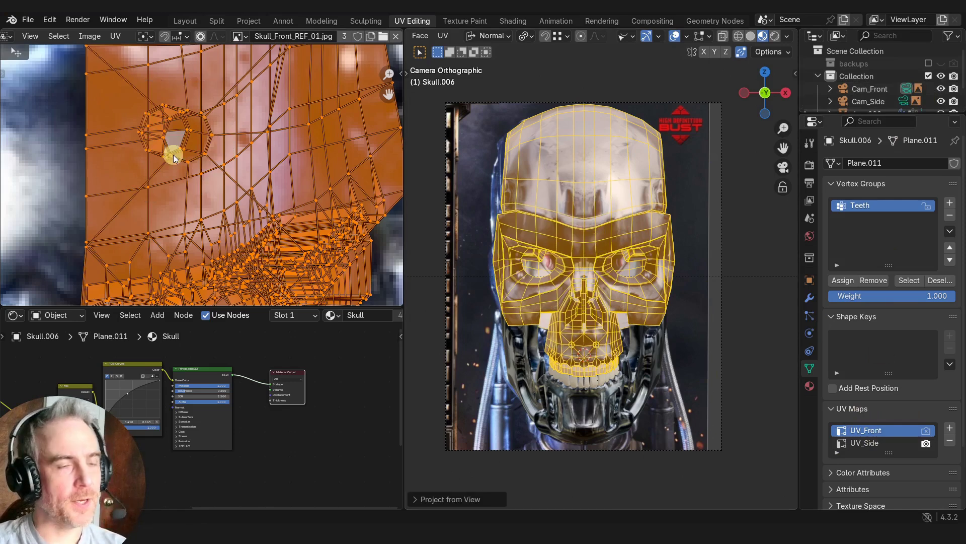
In the Layout workspace, show the skull with subdivision on and overlays hidden, and inspect the jaw recesses and the side of the head
click(184, 21)
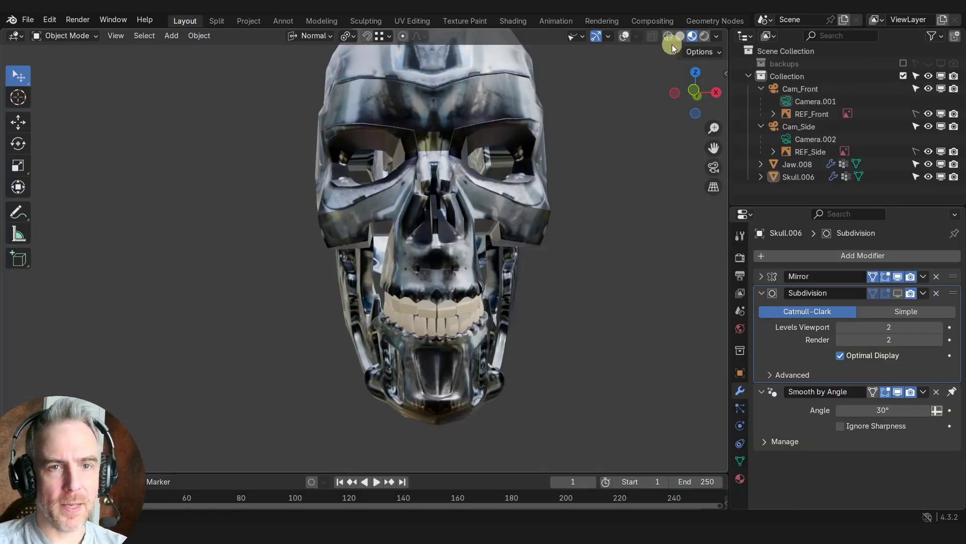
click(625, 37)
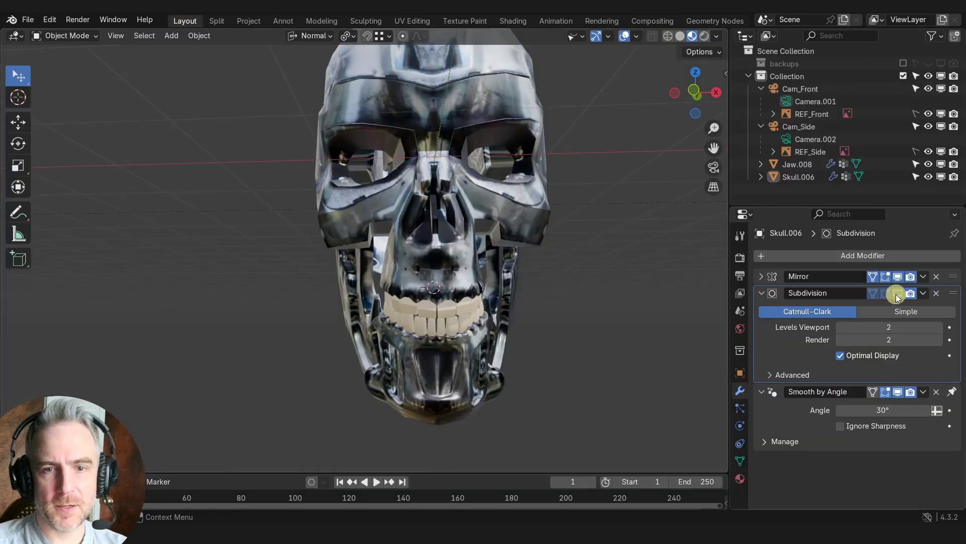
key(shift+alt+z)
scroll(545, 240, up, 5)
middle_drag(557, 243, 450, 246)
scroll(476, 250, down, 5)
scroll(509, 262, down, 2)
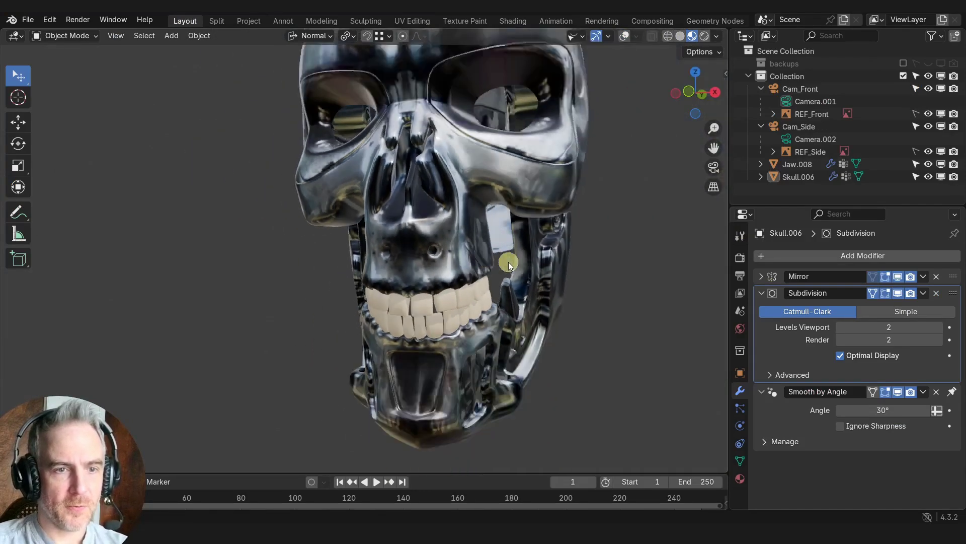
middle_drag(508, 262, 453, 274)
scroll(453, 274, up, 5)
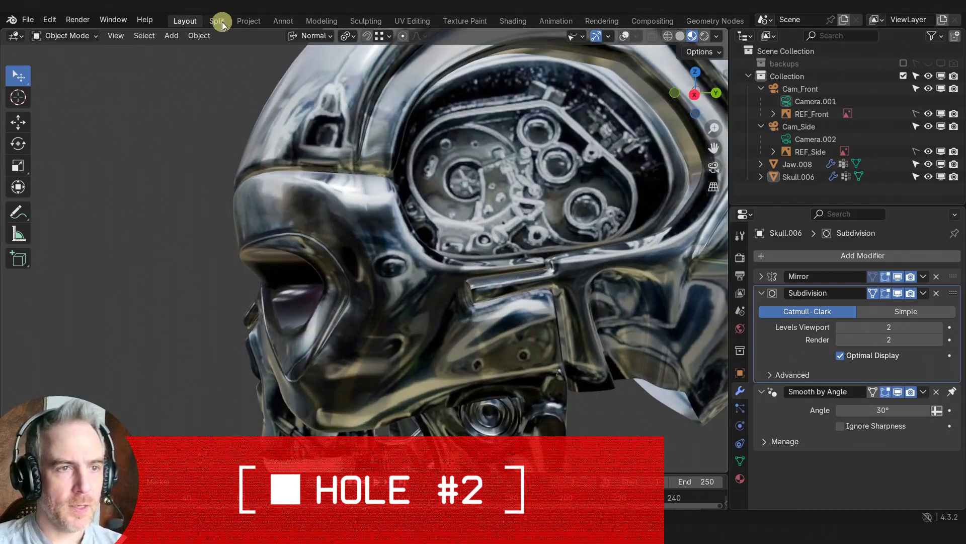
In the Split workspace, hide the subdivision and show the round hole behind the eye socket in a wireframe side view
click(218, 20)
click(898, 271)
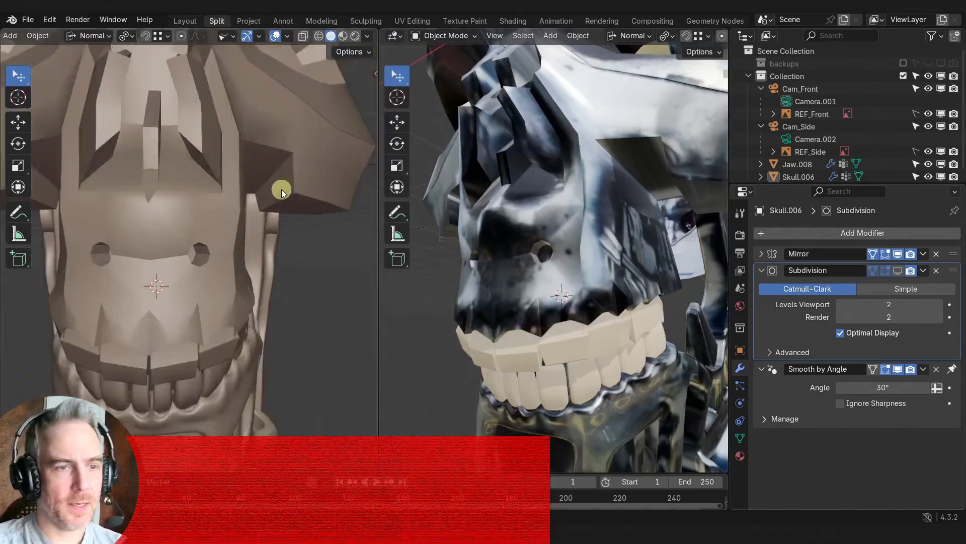
key(KP_3)
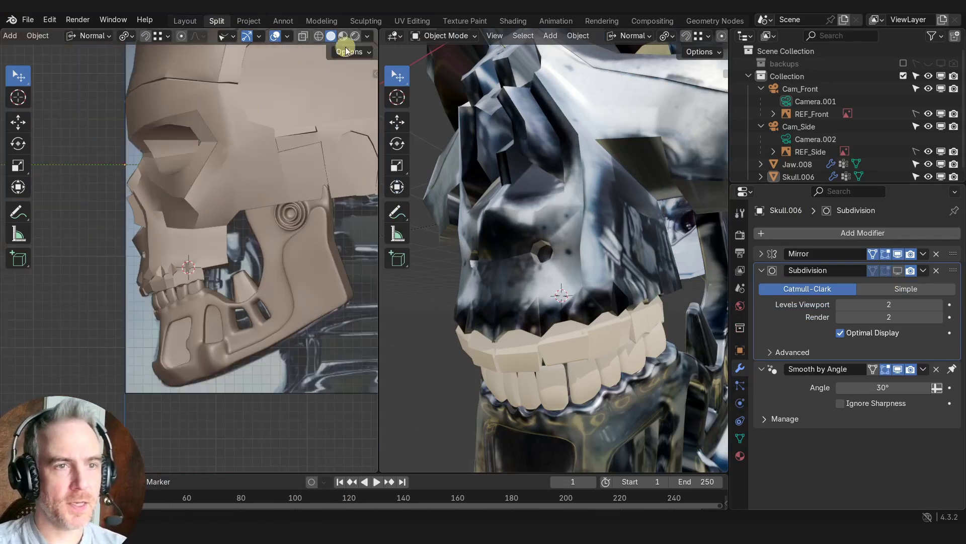
click(319, 37)
scroll(227, 192, up, 5)
shift+middle_drag(216, 210, 153, 405)
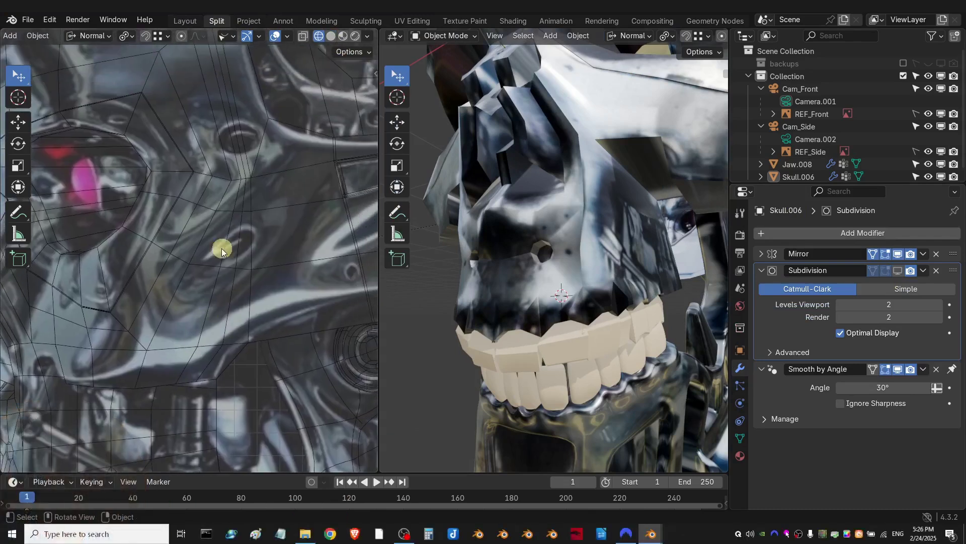
shift+middle_drag(236, 169, 196, 355)
scroll(196, 296, up, 2)
shift+middle_drag(197, 296, 219, 222)
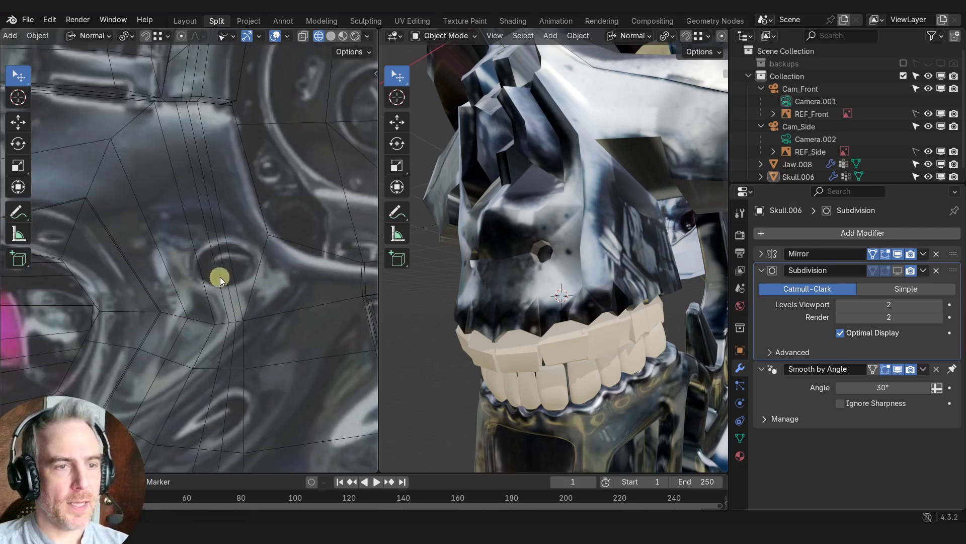
Enter Edit Mode on the skull and select the strip of faces overlapping the round hole behind the eye socket
click(227, 217)
key(Tab)
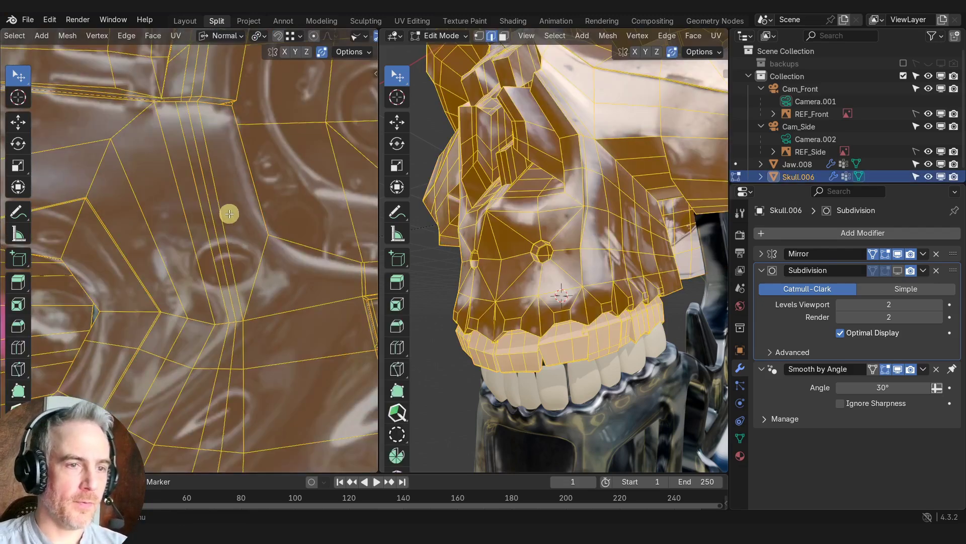
click(232, 213)
key(3)
click(233, 213)
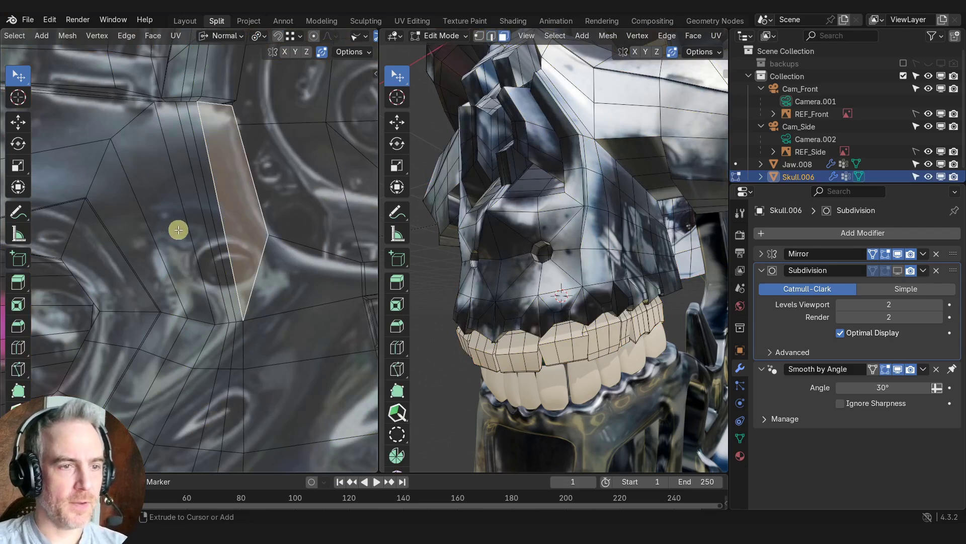
ctrl+click(178, 230)
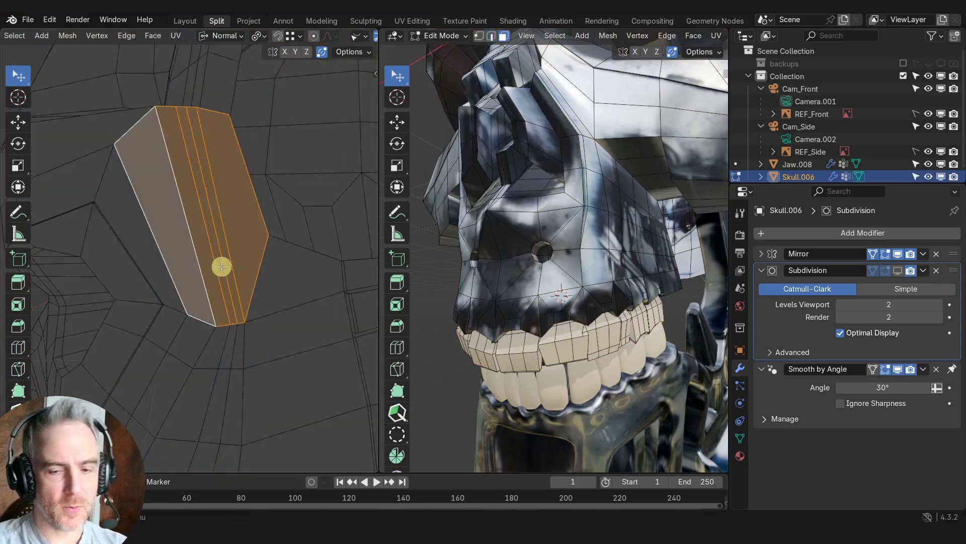
shift+middle_drag(214, 261, 196, 231)
scroll(224, 277, up, 4)
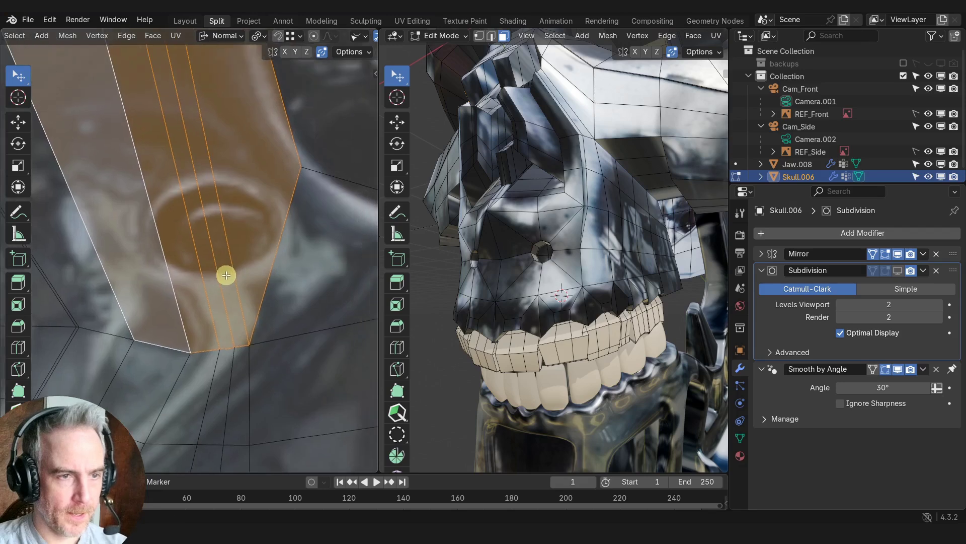
shift+middle_drag(224, 276, 227, 339)
scroll(225, 332, down, 4)
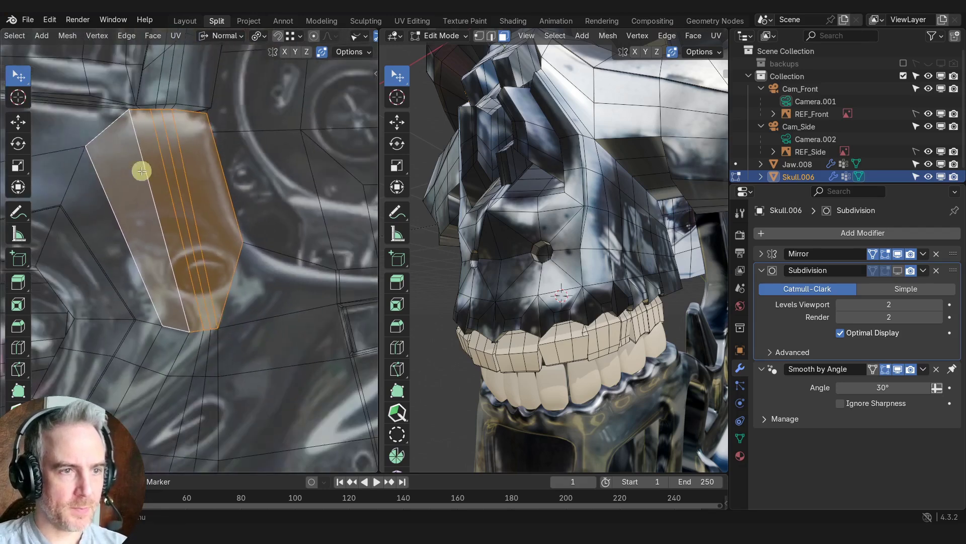
middle_drag(134, 253, 169, 246)
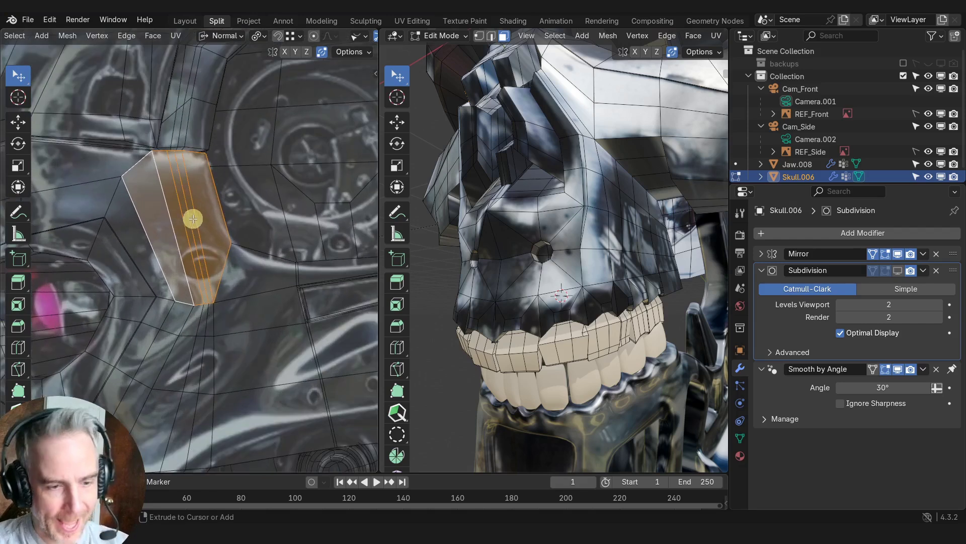
Add a centred edge loop across the faces just above the temple hole and check its path around the skull
key(ctrl+r)
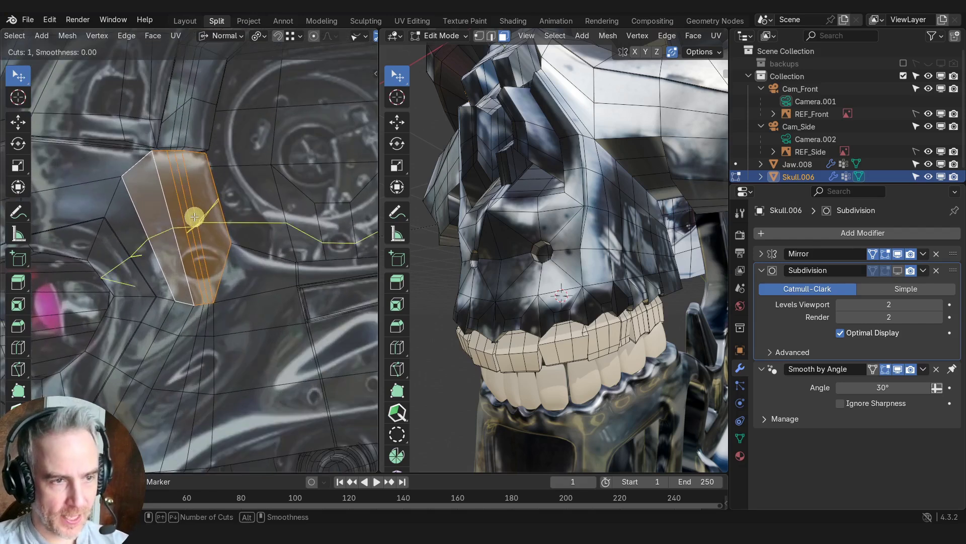
click(194, 217)
right_click(195, 217)
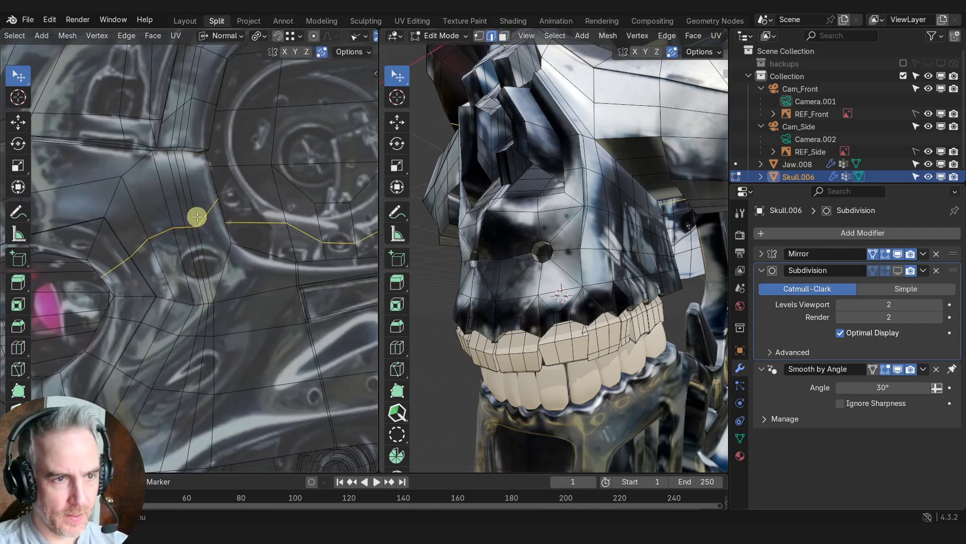
scroll(273, 252, down, 5)
shift+middle_drag(274, 255, 172, 266)
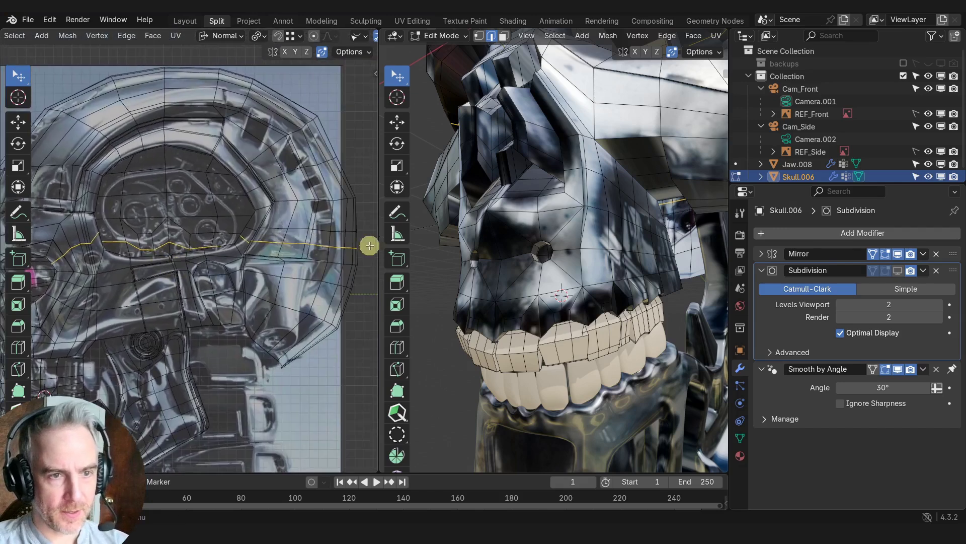
scroll(162, 238, left, 4)
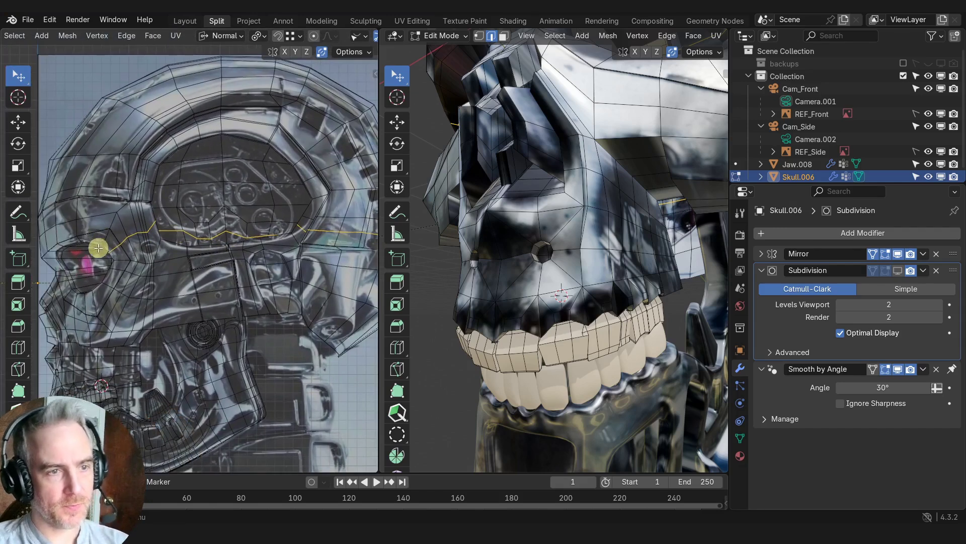
mouse_move(203, 267)
middle_down()
mouse_move(198, 279)
mouse_move(169, 288)
mouse_move(199, 291)
mouse_move(226, 274)
mouse_move(216, 268)
middle_up()
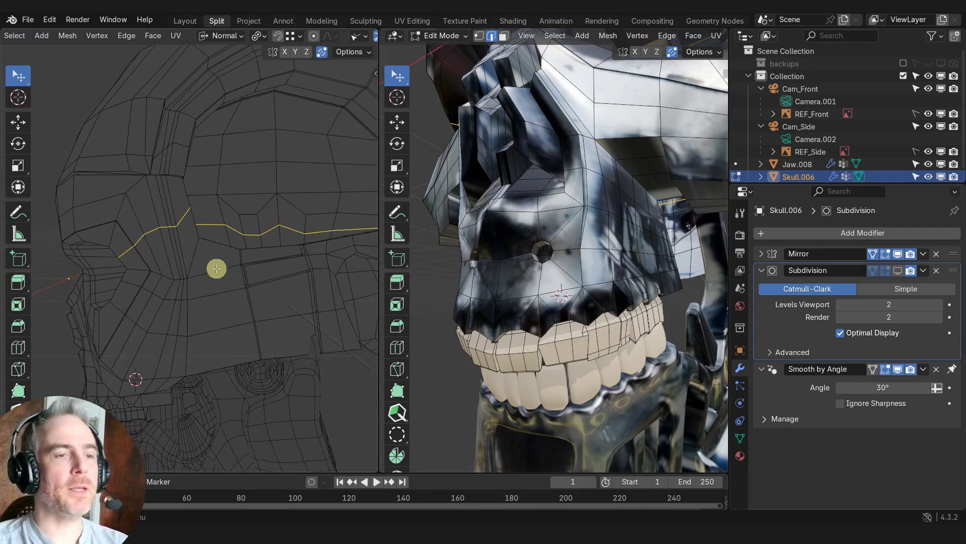
key(KP_5)
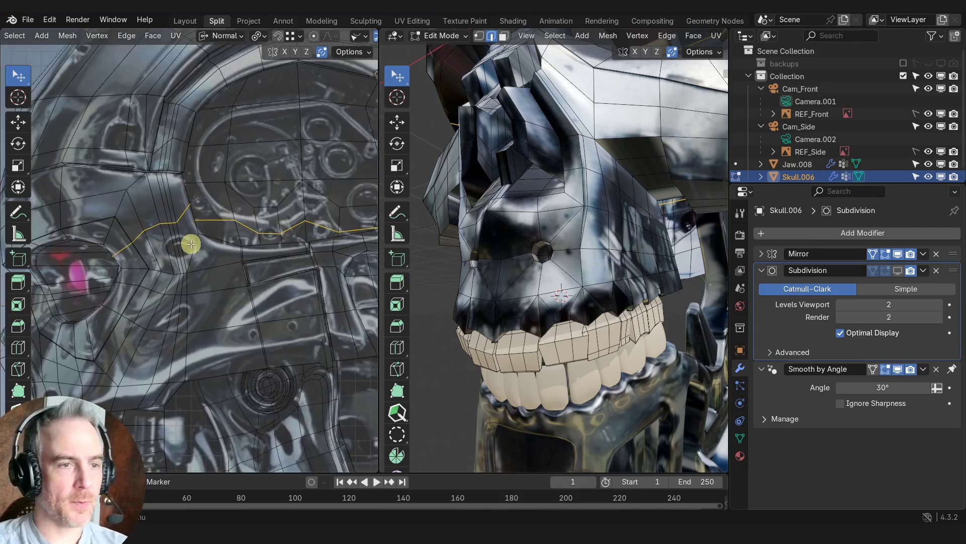
scroll(191, 244, up, 5)
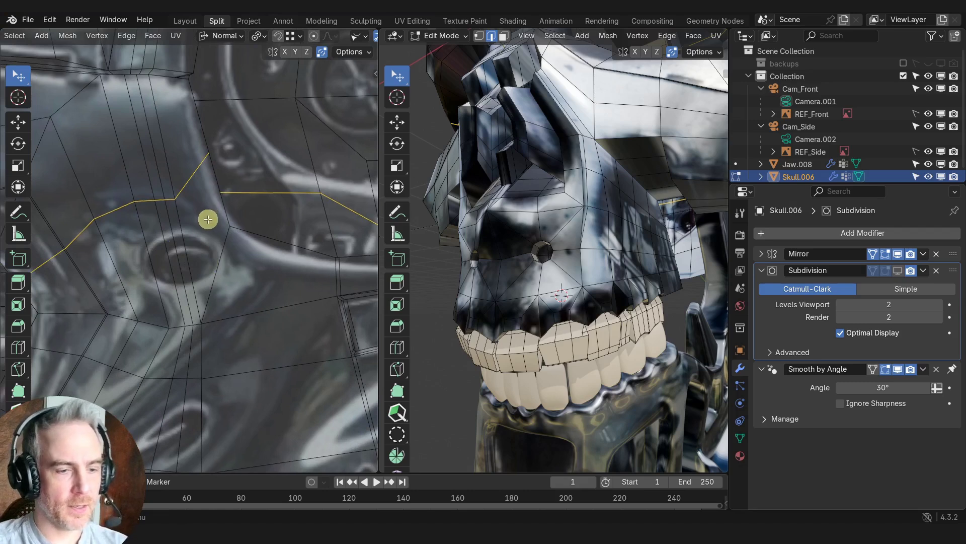
Select the faces covering the temple hole plus the adjoining face behind it, and inset them slightly
key(3)
click(208, 219)
ctrl+click(136, 245)
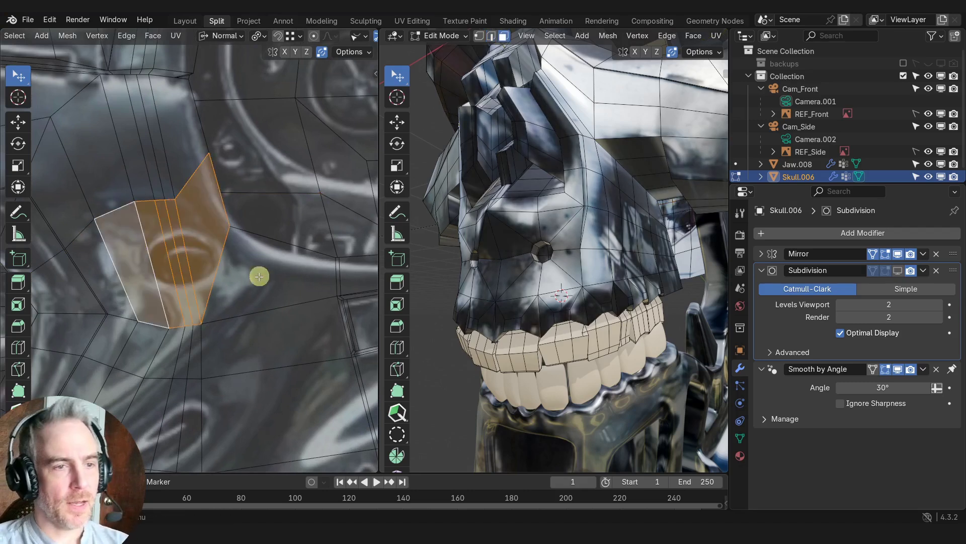
shift+click(259, 276)
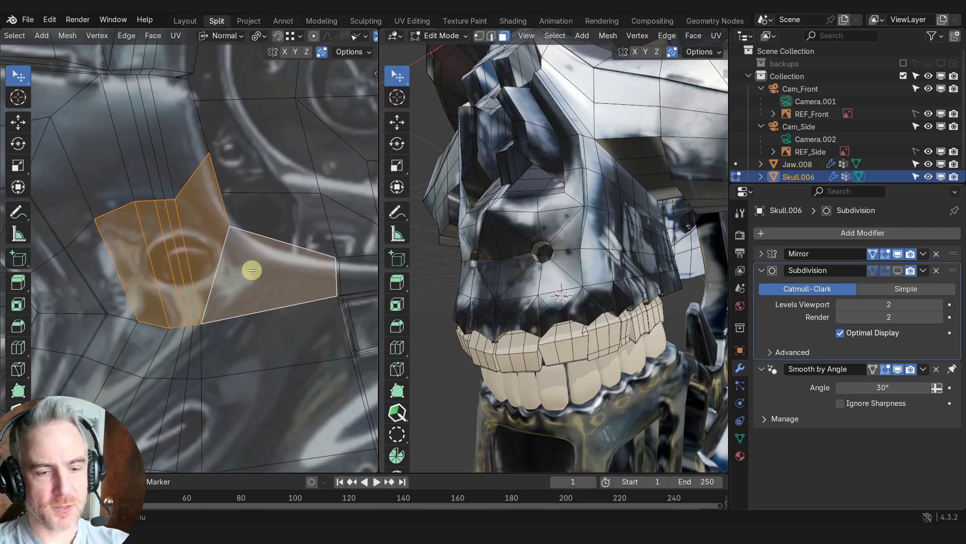
key(i)
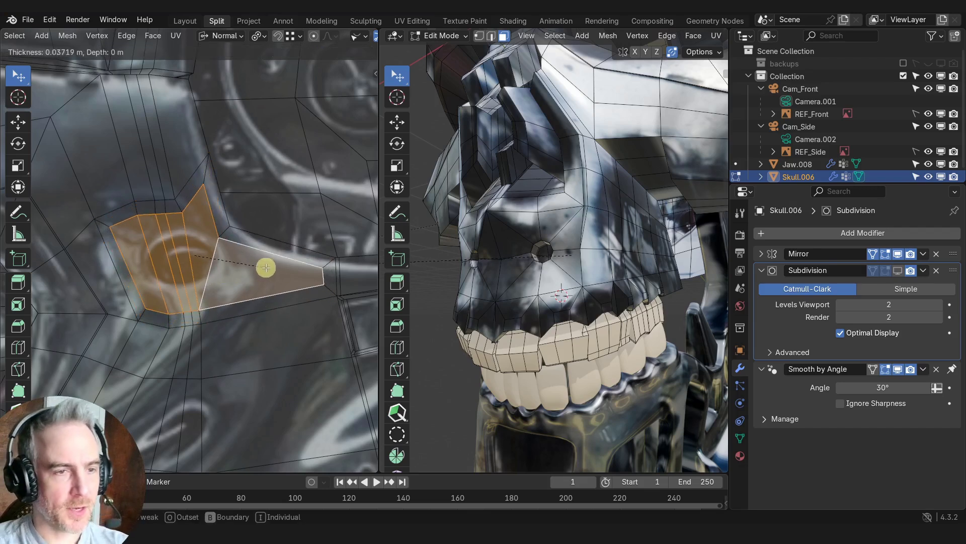
click(268, 267)
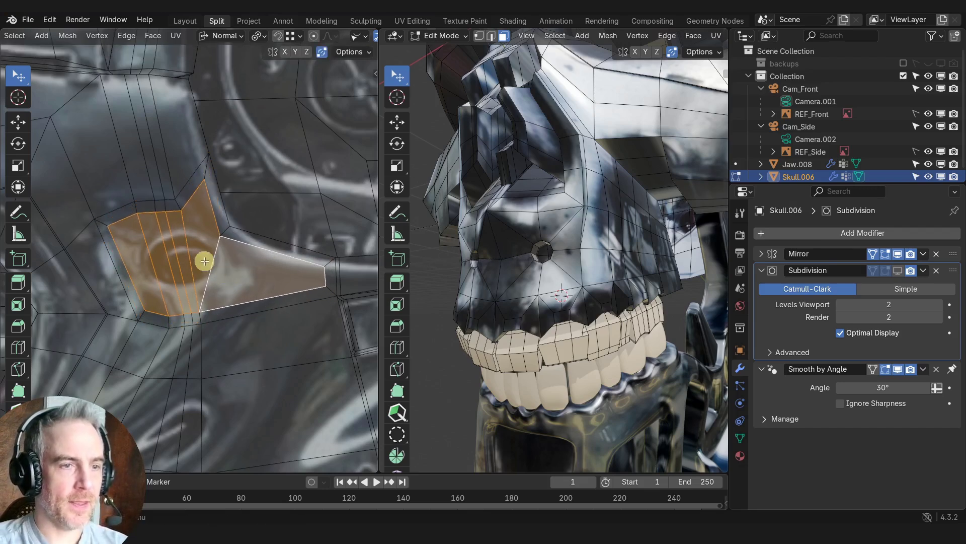
Turn the inset faces into a regular, flattened circle with LoopTools, fitted inside and rotated to an angle of 59°
right_click(197, 248)
mouse_move(181, 214)
click(253, 224)
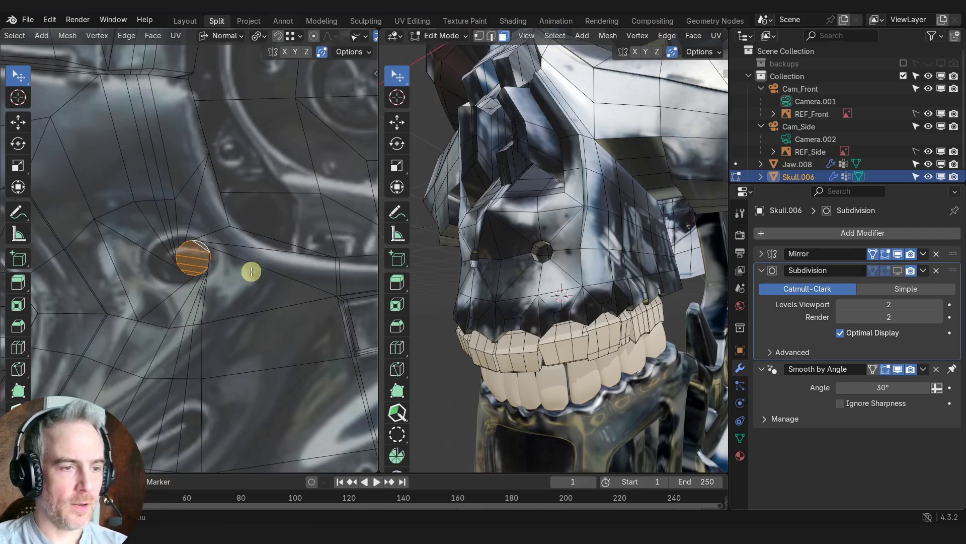
click(83, 459)
drag(123, 432, 397, 274)
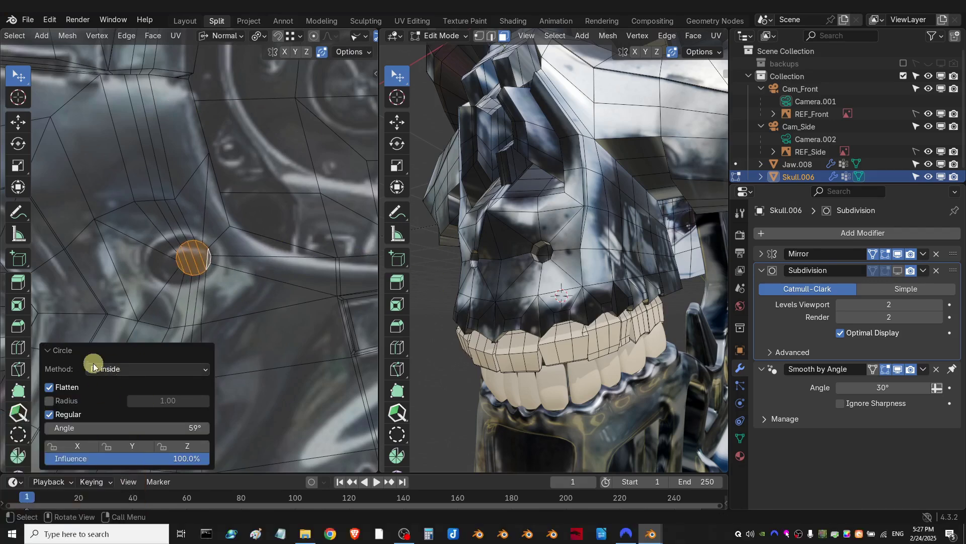
click(63, 351)
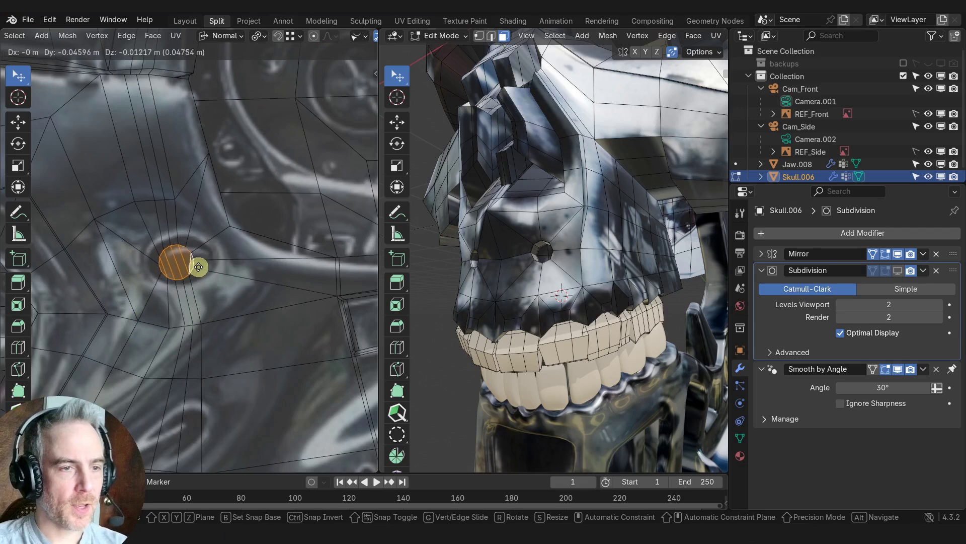
Move the circle of faces onto the hole in the side reference and apply a scale along its normal Z axis
click(202, 266)
key(s)
key(z)
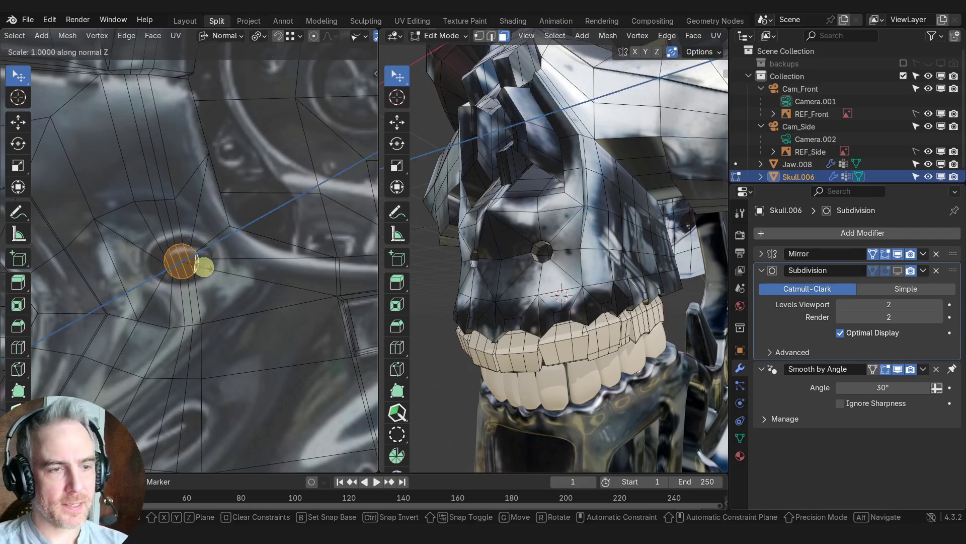
click(204, 266)
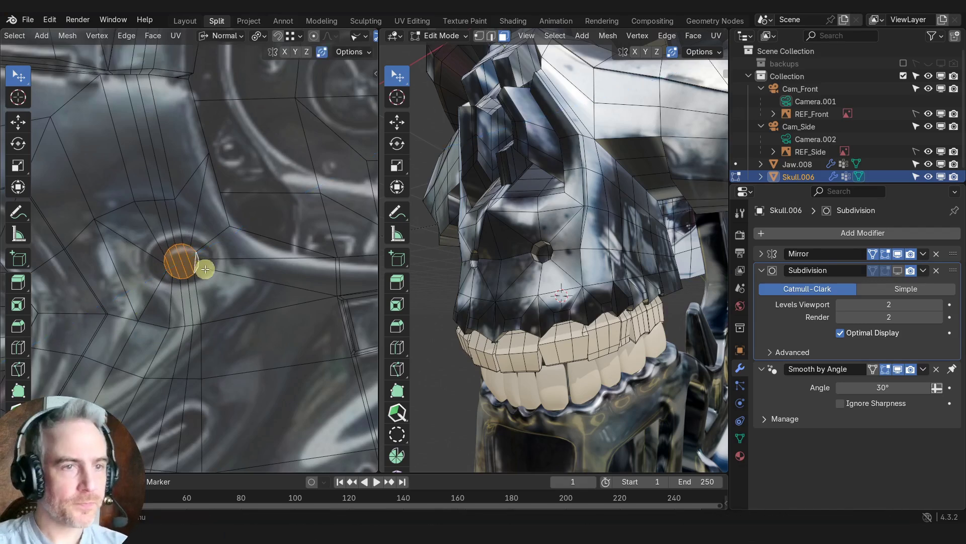
Scale the circle of faces at the temple hole up to about 1.7 times its size to match the hole in the reference
scroll(456, 212, down, 5)
shift+middle_drag(453, 168, 388, 300)
scroll(629, 201, up, 3)
middle_drag(629, 201, 740, 253)
middle_drag(584, 282, 621, 262)
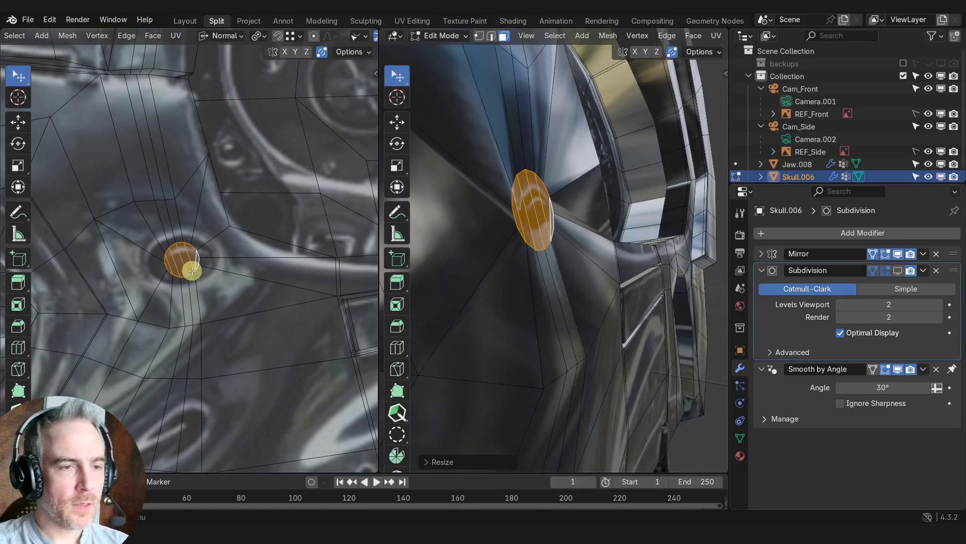
key(s)
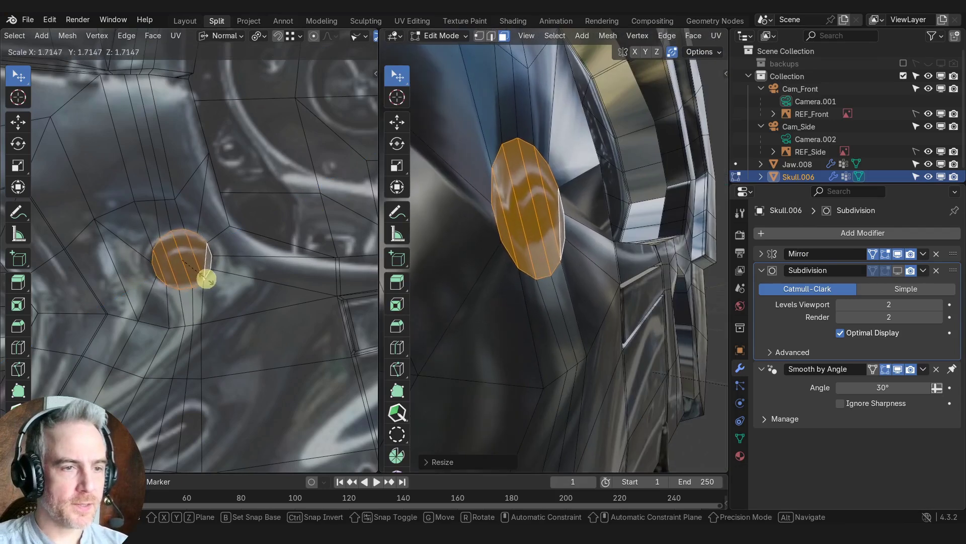
click(205, 274)
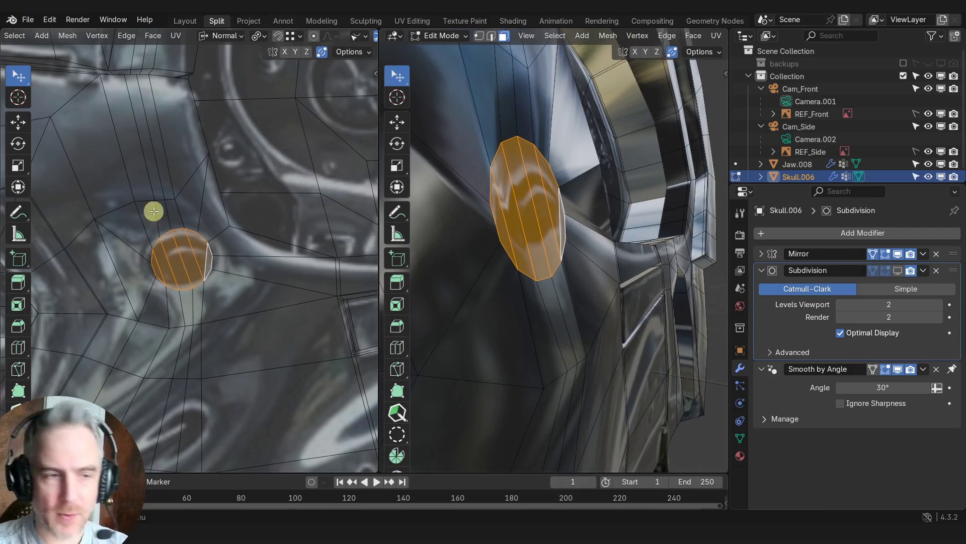
Extrude the circle inward to form the temple recess, and add supporting edge loops near its floor and its rim
key(e)
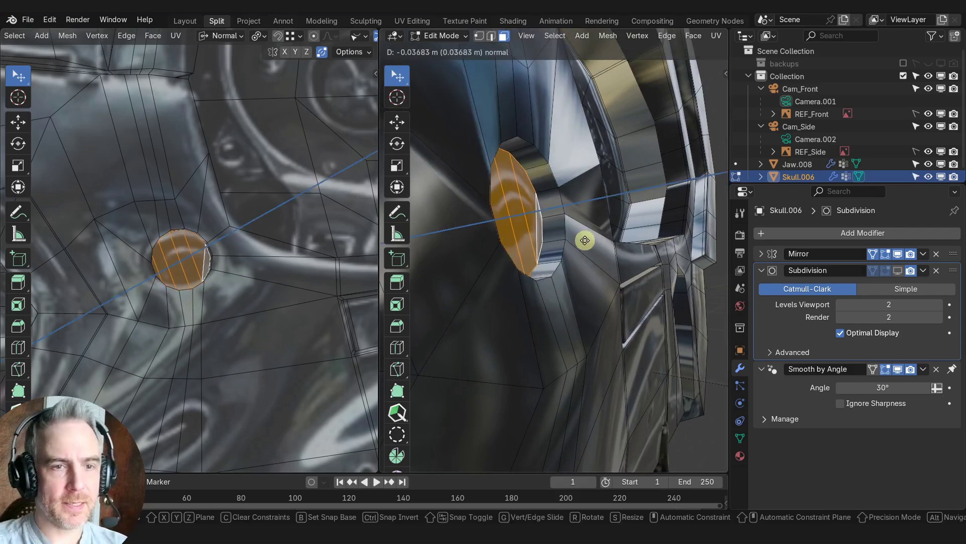
click(544, 242)
middle_drag(544, 240, 532, 203)
key(ctrl+r)
click(531, 195)
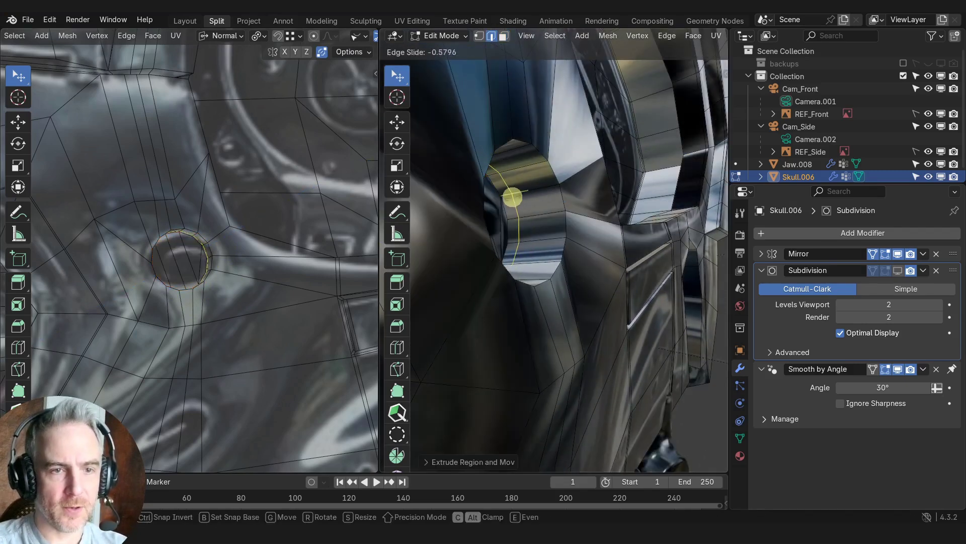
click(507, 198)
key(ctrl+r)
click(540, 185)
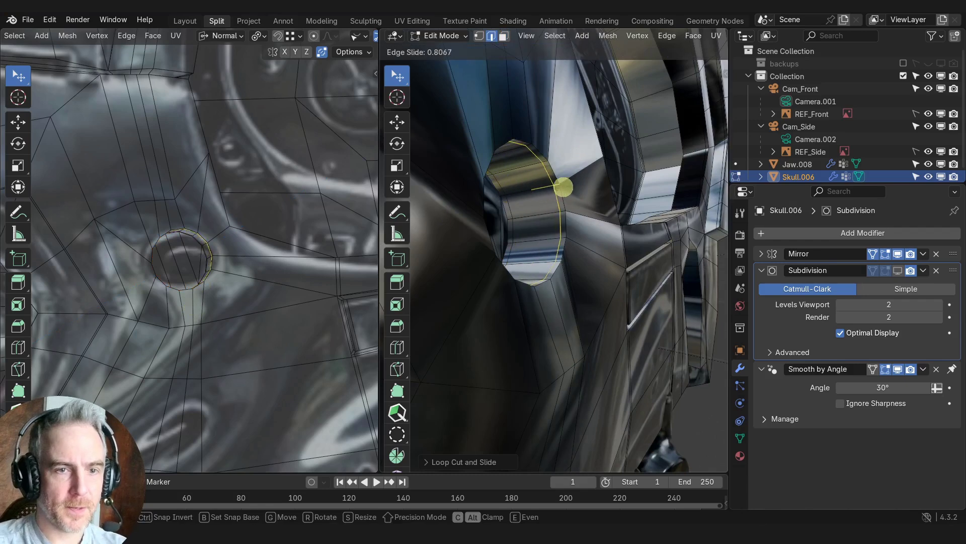
click(563, 187)
Preview the subdivided skull in solid shading in the side view and examine the temple recess with the overlays hidden
scroll(217, 247, down, 8)
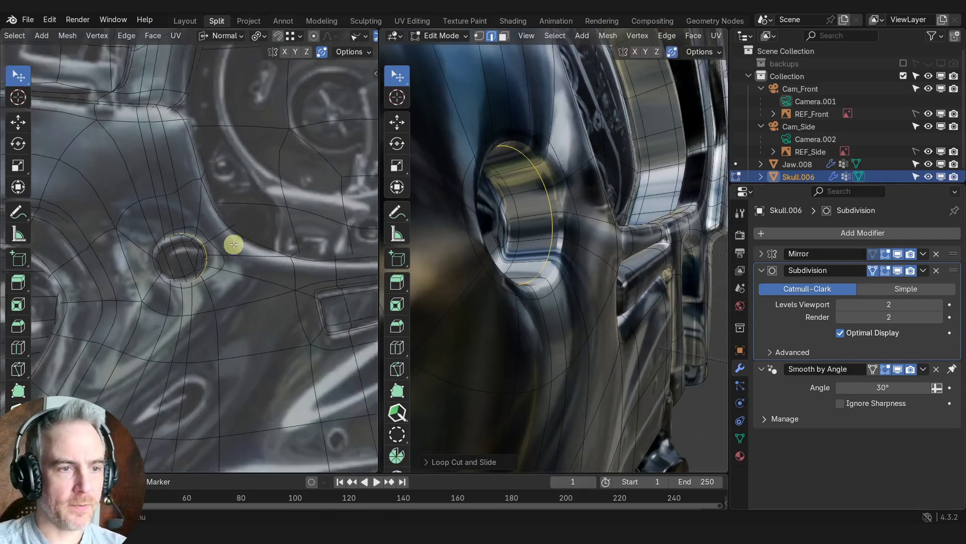
middle_drag(216, 248, 269, 205)
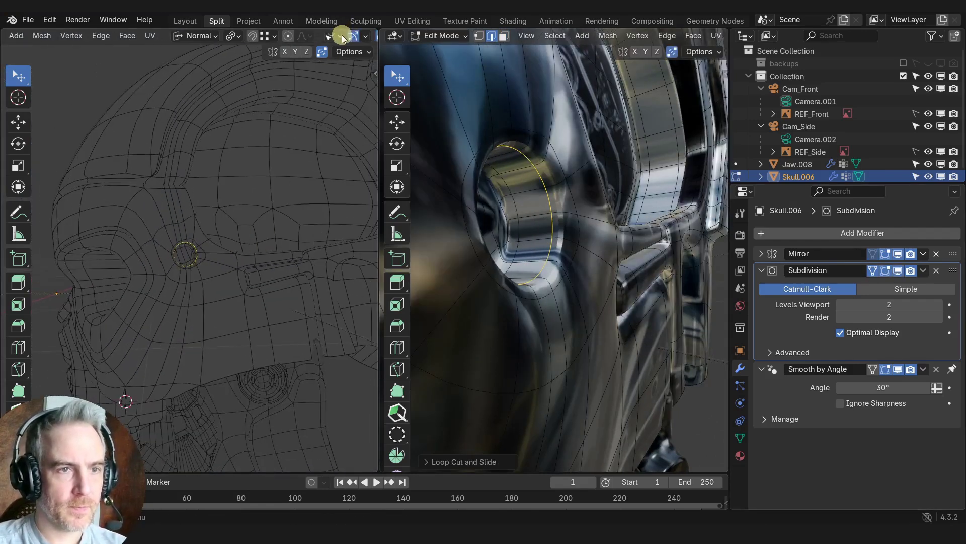
scroll(344, 38, down, 5)
click(329, 37)
mouse_move(211, 308)
middle_down()
mouse_move(227, 315)
mouse_move(157, 272)
mouse_move(229, 203)
mouse_move(224, 235)
mouse_move(162, 159)
mouse_move(203, 221)
middle_up()
scroll(229, 203, up, 3)
scroll(227, 211, down, 2)
click(255, 37)
middle_drag(248, 245, 147, 214)
scroll(172, 143, up, 2)
middle_drag(144, 287, 211, 242)
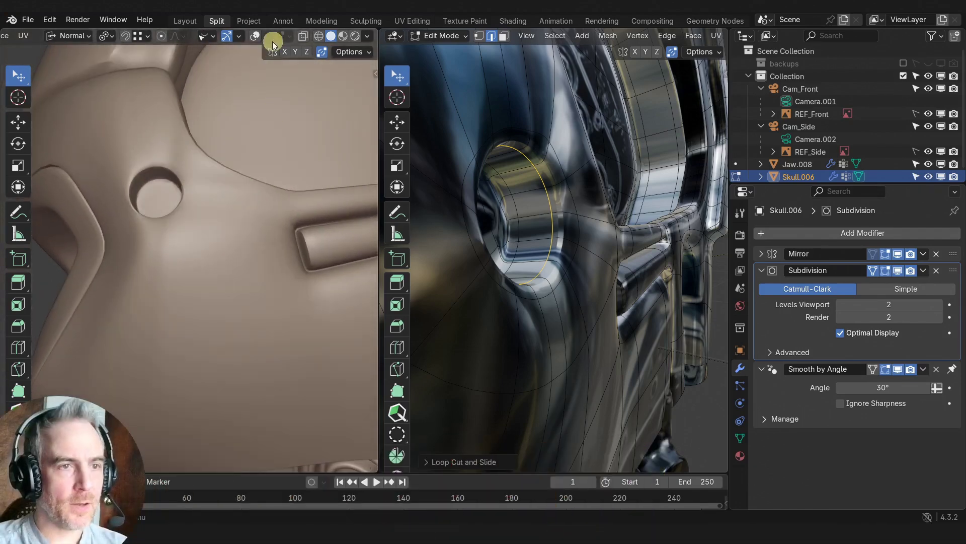
click(255, 36)
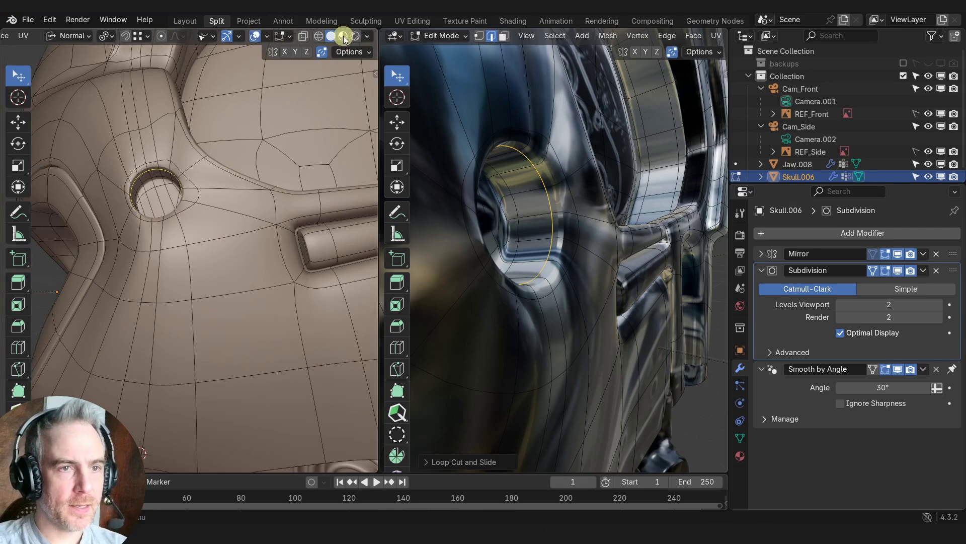
Turn off the subdivision preview and slide the rearmost column of vertices below the temple hole toward the back of the skull
click(899, 270)
middle_drag(207, 264, 234, 228)
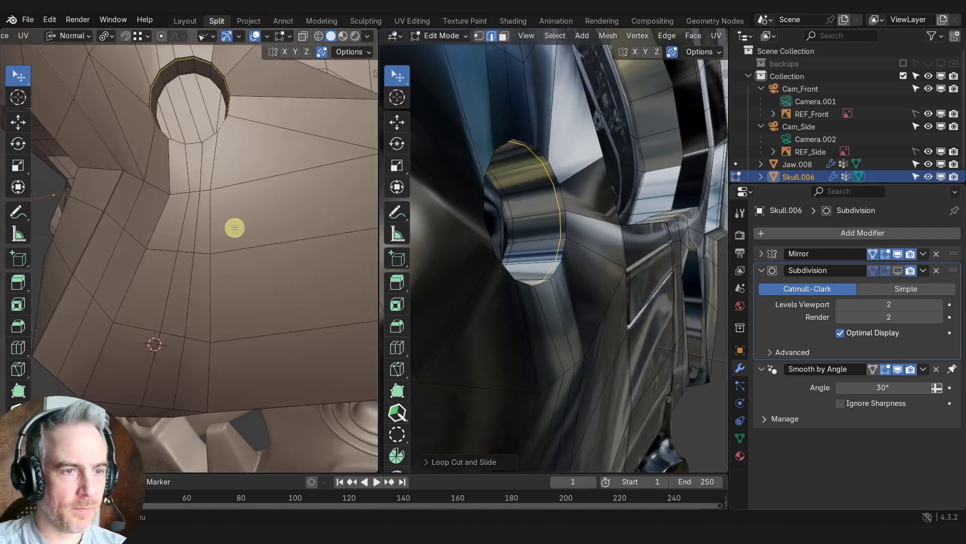
middle_drag(294, 235, 214, 263)
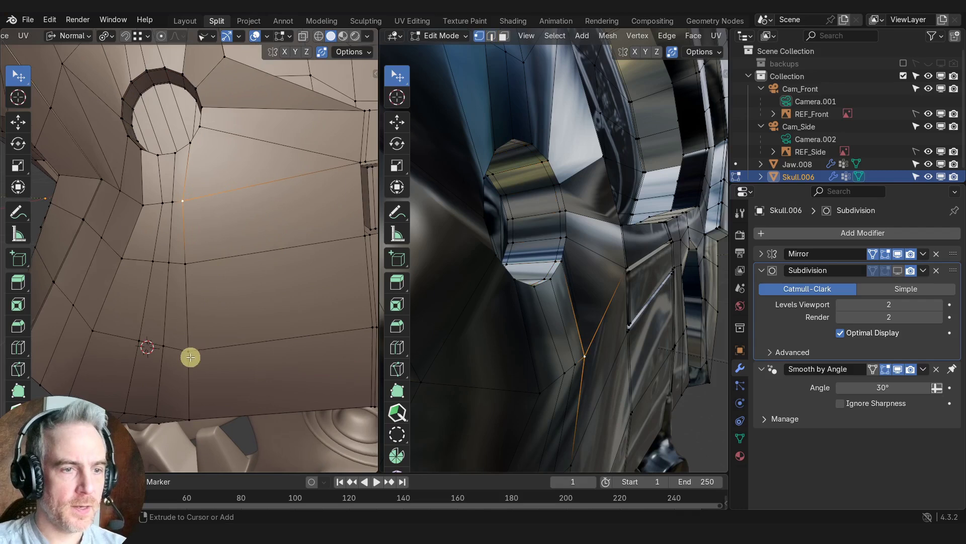
key(g)
key(g)
click(233, 356)
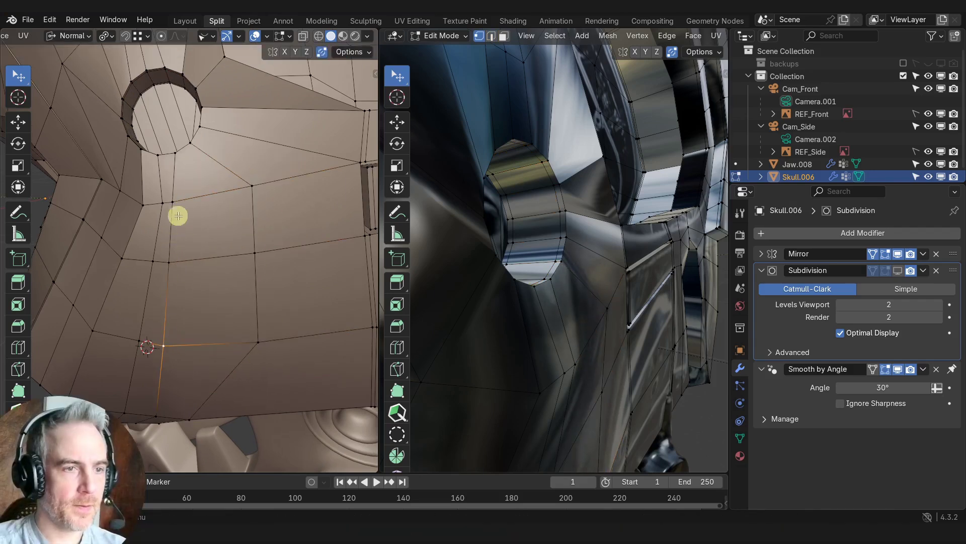
Slide the two remaining vertex columns below the temple hole backward to space out the narrow faces
key(g)
key(g)
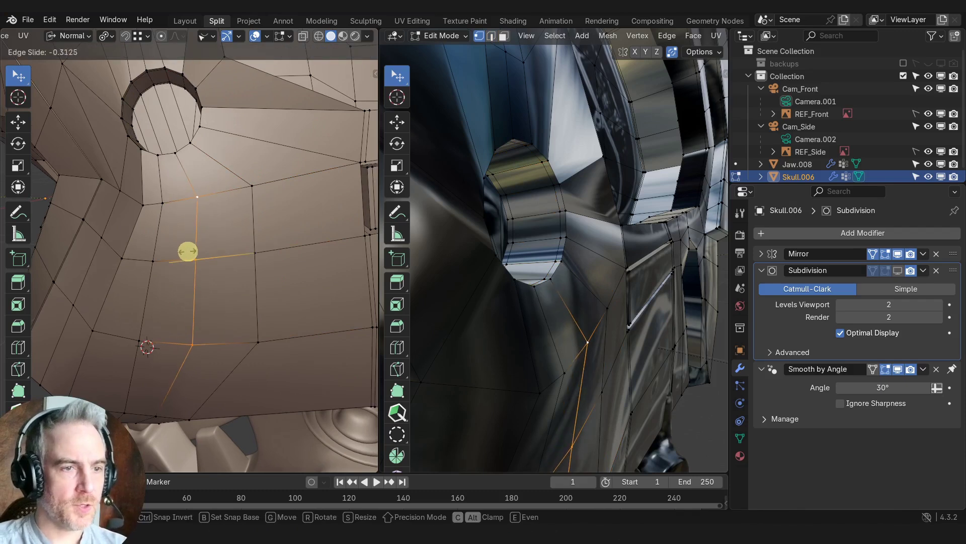
click(188, 251)
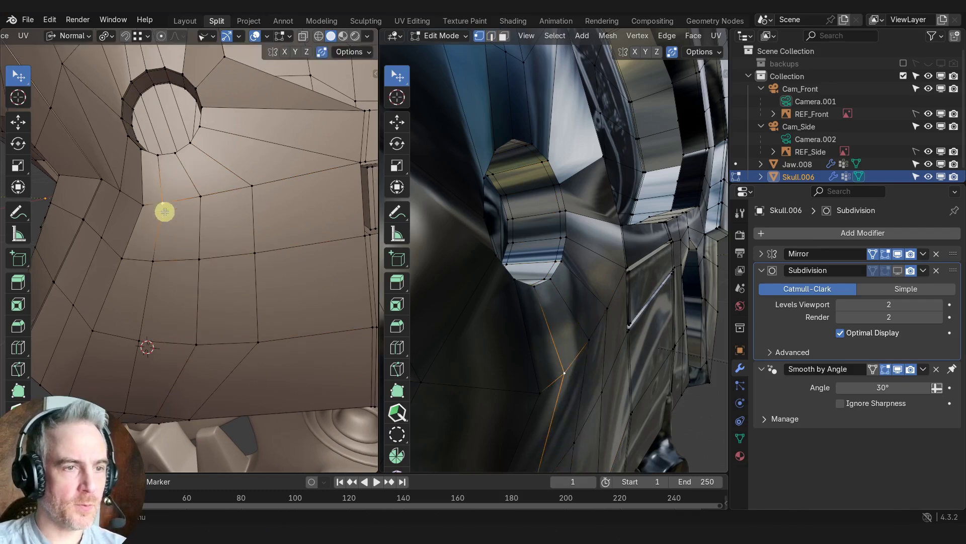
key(g)
key(g)
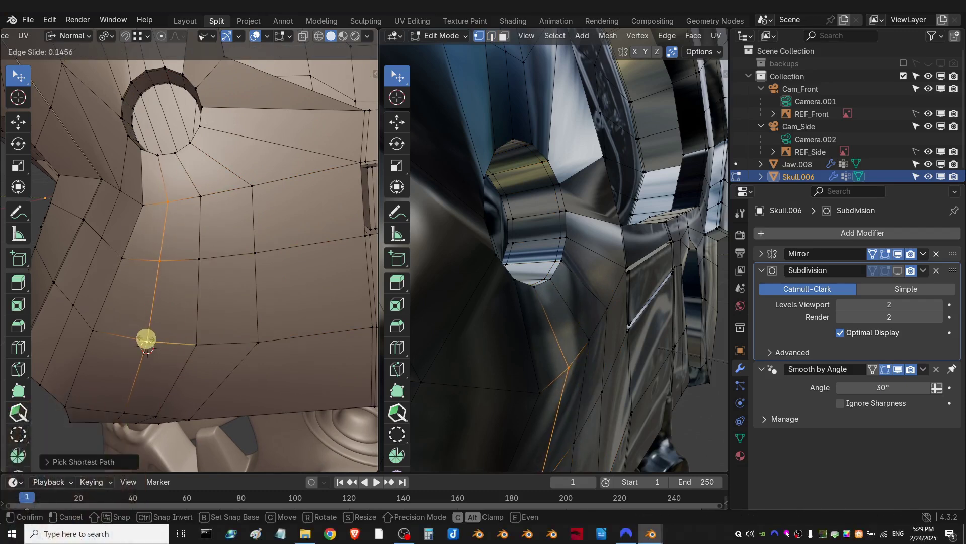
click(147, 340)
Slide the rearmost vertex column under the temple hole farther back, toward the rectangular side slot
middle_drag(151, 338, 210, 251)
click(209, 252)
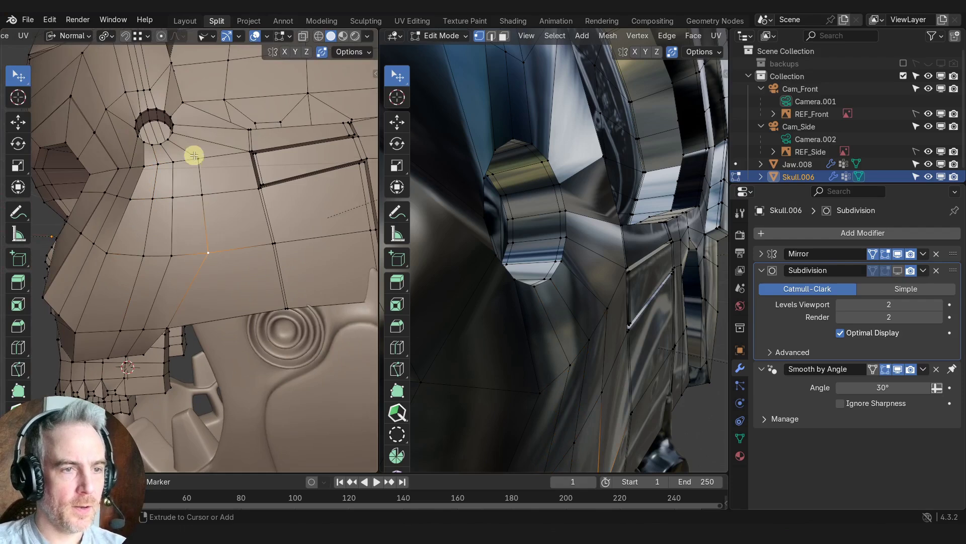
key(g)
key(g)
click(221, 205)
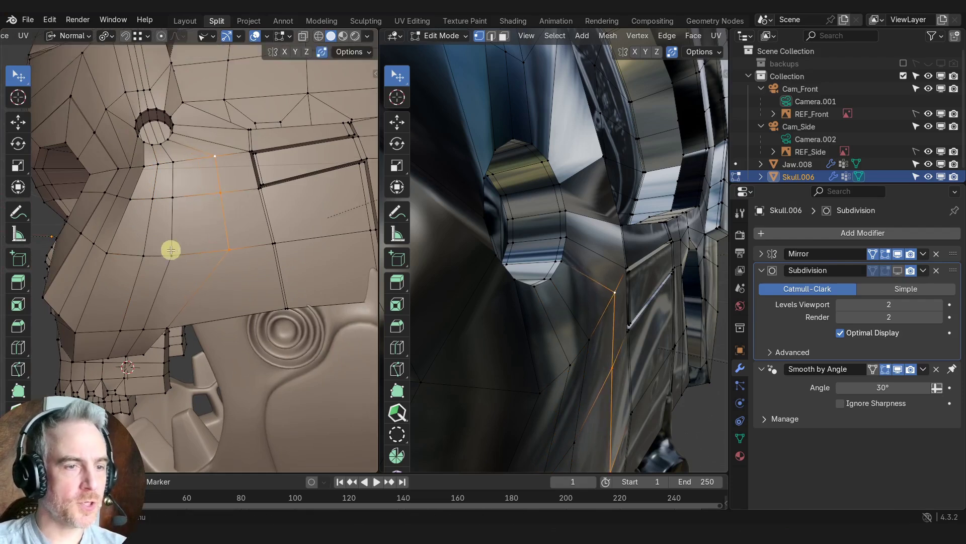
Slide the middle and front vertex columns below the temple hole farther back to even out their spacing
middle_drag(183, 204, 182, 243)
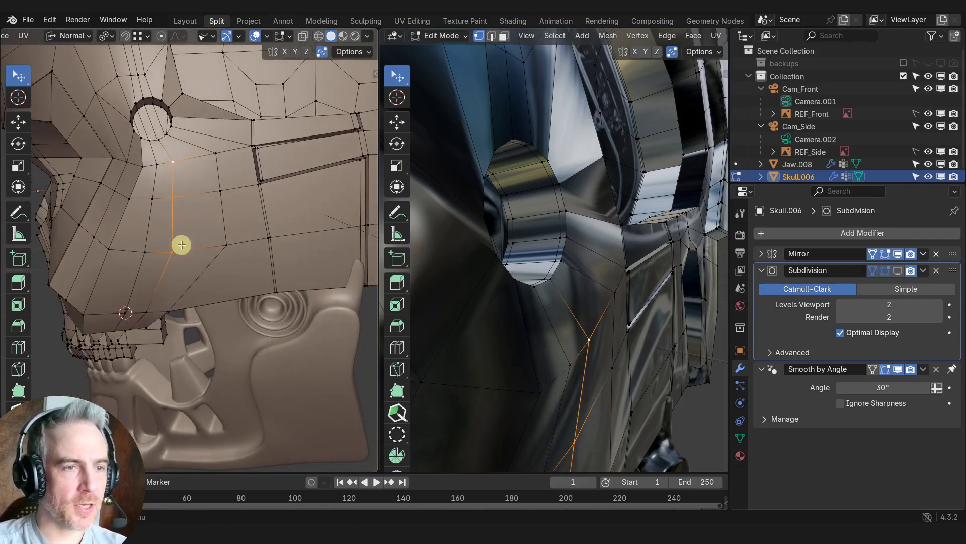
key(g)
right_click(200, 244)
key(g)
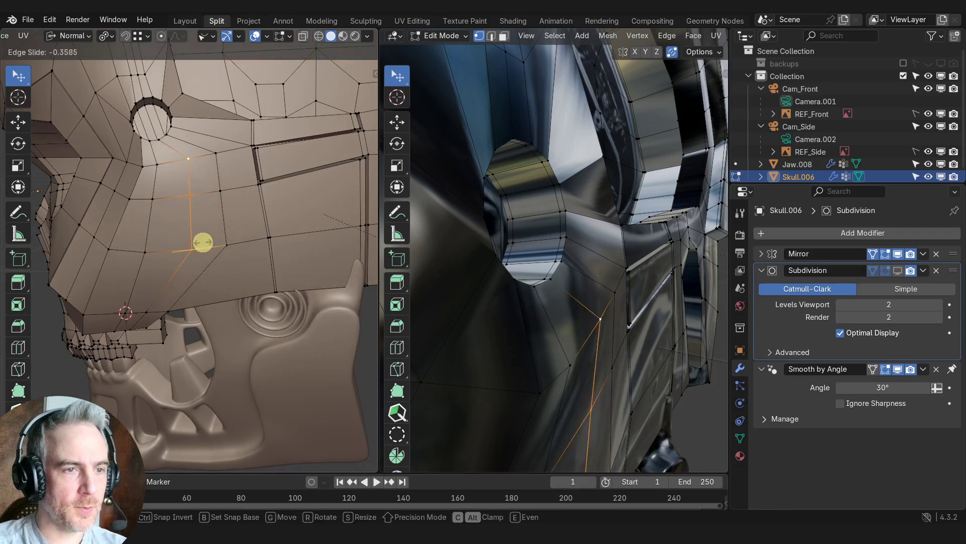
click(200, 242)
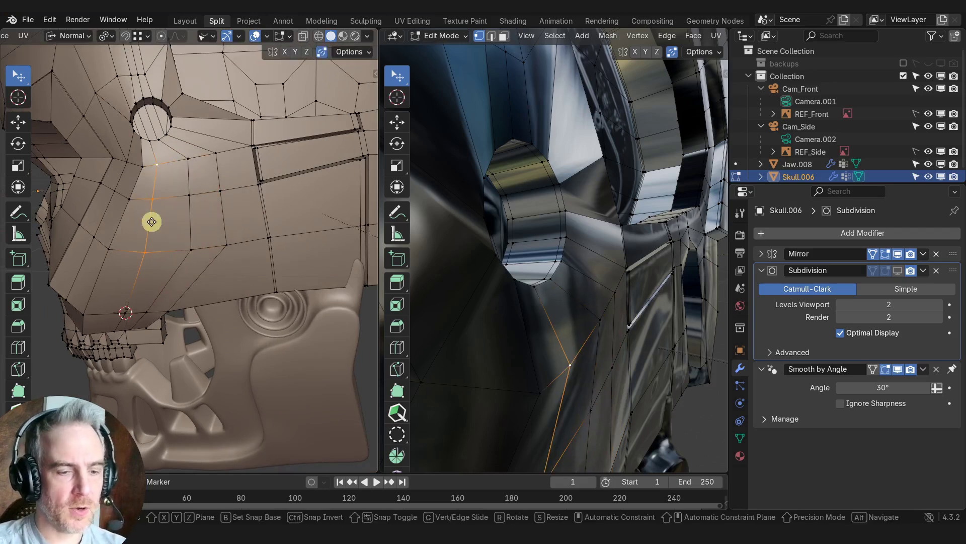
key(g)
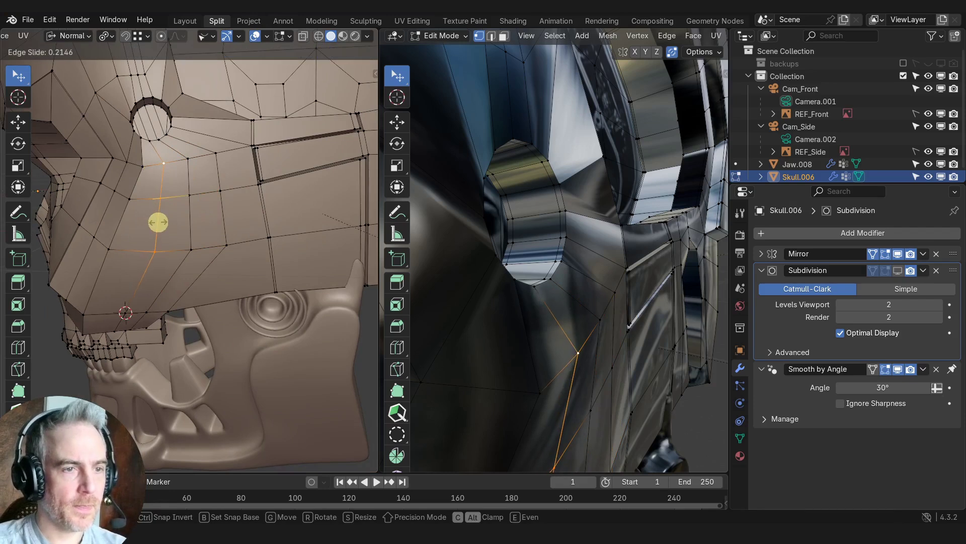
click(158, 222)
Slide the vertices in the row just above the temple hole along their edges to spread them in an even arc around it
middle_drag(167, 156, 212, 231)
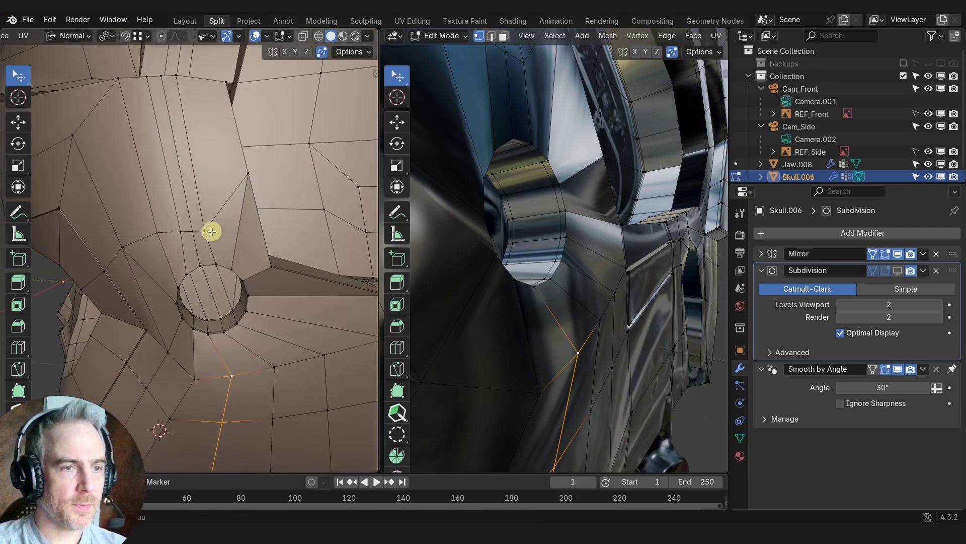
key(shift+v)
click(225, 207)
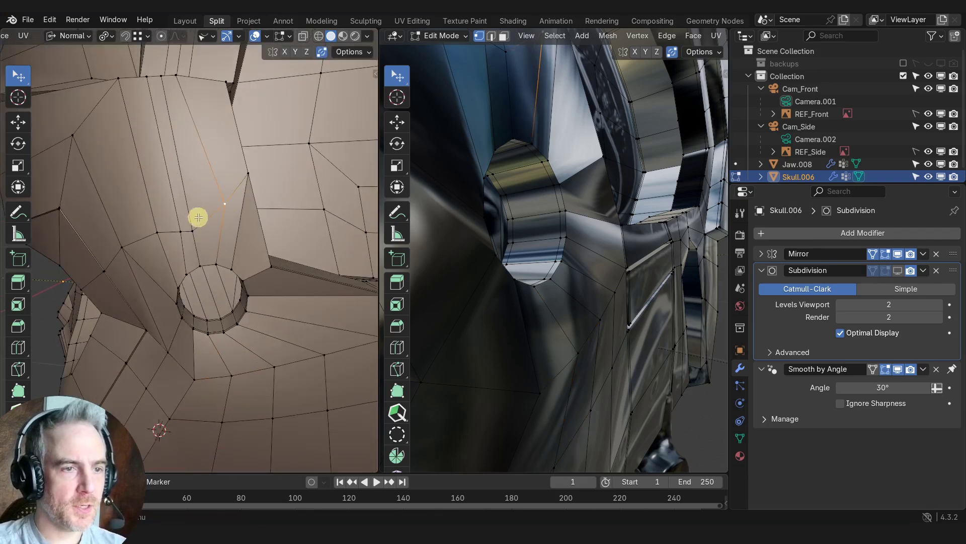
key(g)
click(201, 220)
click(155, 229)
key(g)
key(g)
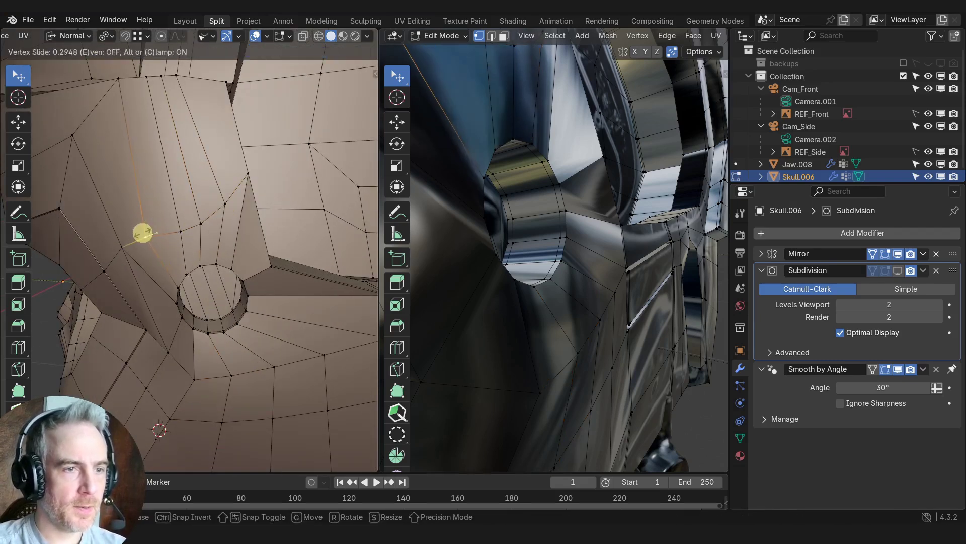
click(142, 233)
key(shift+v)
click(172, 230)
Slide the vertices at the upper end of the edges above the temple hole, beside the brow seam, to space them evenly
middle_drag(173, 231, 170, 112)
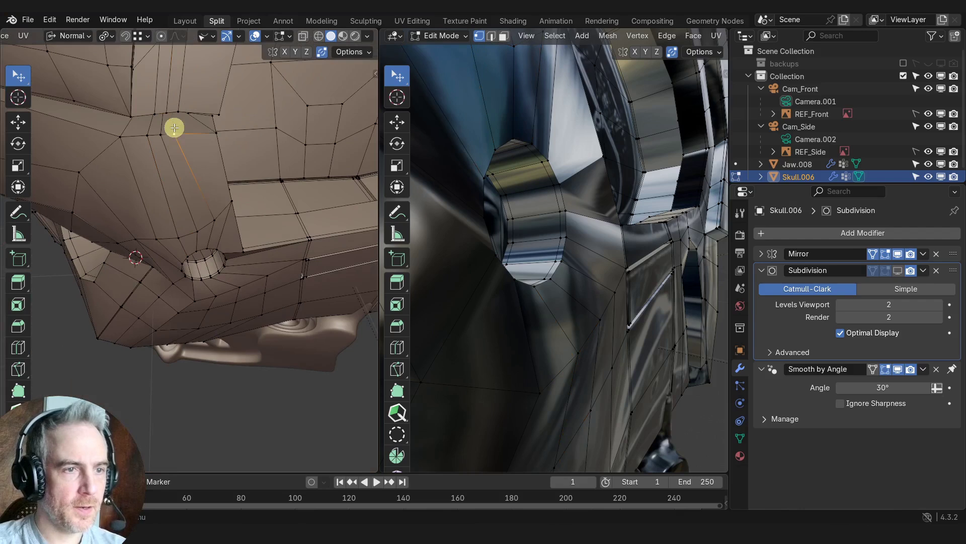
key(shift+v)
click(170, 131)
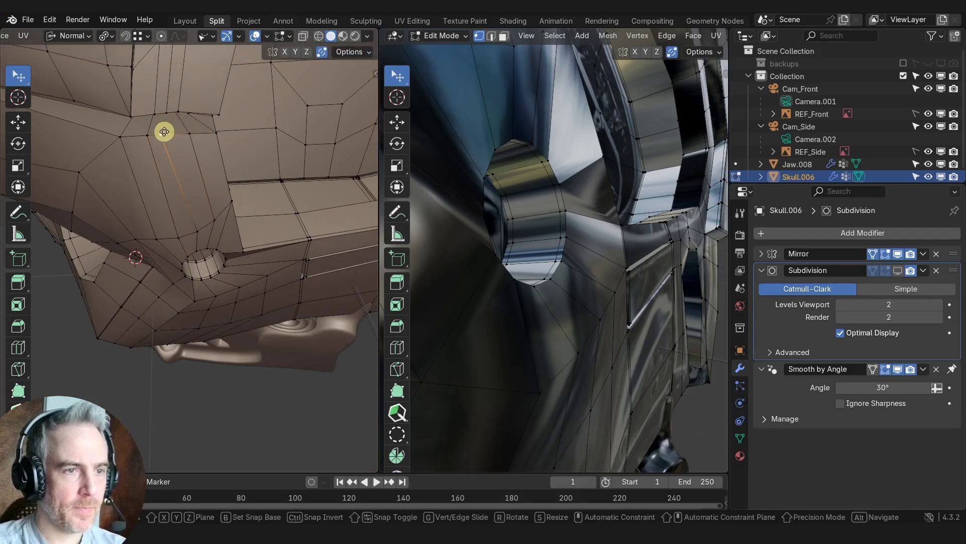
key(g)
middle_drag(201, 208, 185, 151)
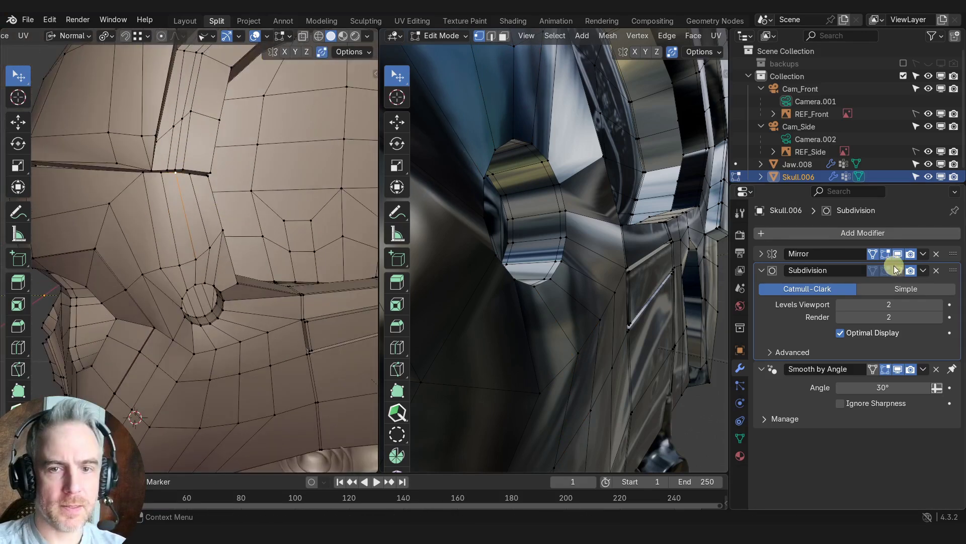
Preview the skull with subdivision on and overlays hidden, and examine the surface around the temple recess
key(ctrl+2)
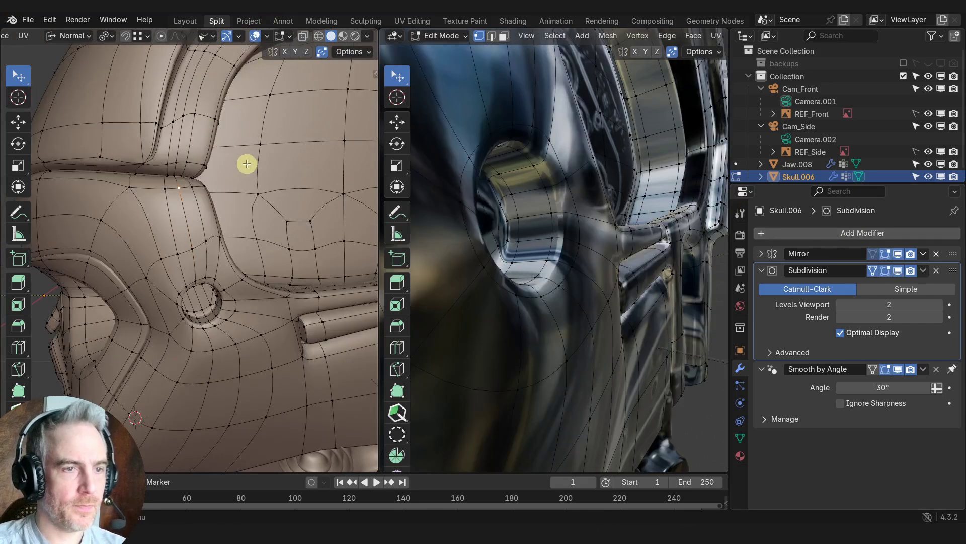
click(254, 37)
middle_drag(236, 257, 157, 265)
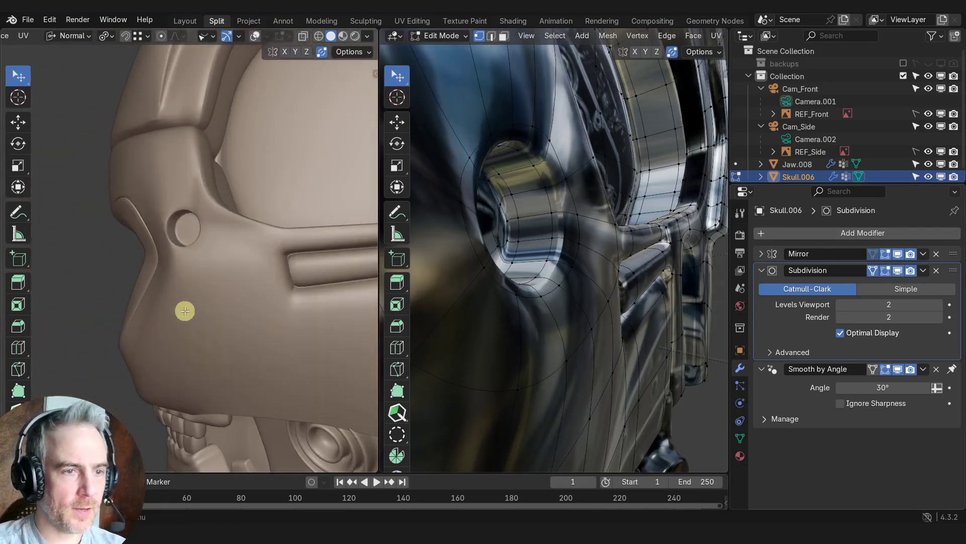
middle_drag(185, 311, 361, 224)
Turn off the skull's subdivision display and show the mesh overlays around the temple hole again
click(898, 270)
middle_drag(187, 178, 152, 146)
click(254, 35)
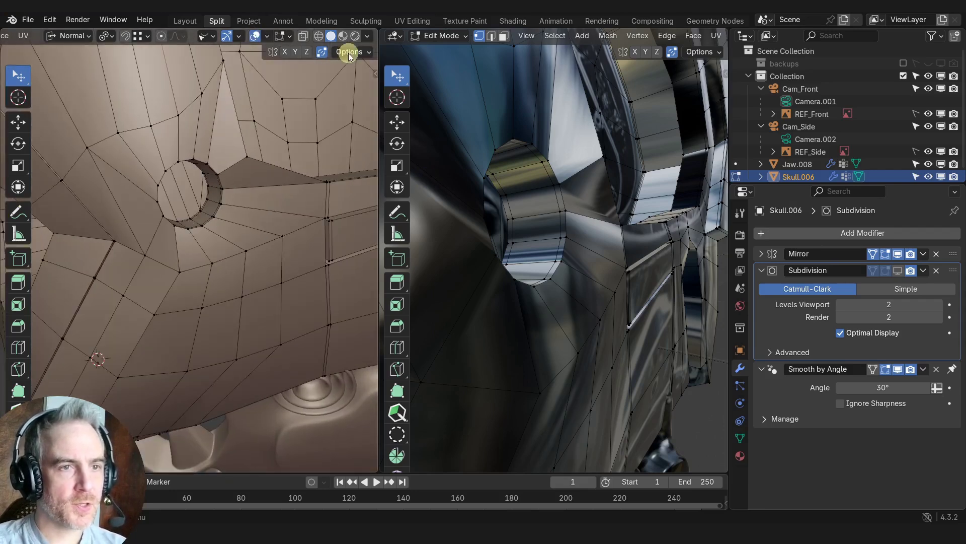
middle_drag(217, 165, 175, 158)
Select the floor and wall faces of the temple hole and move them slightly outward along their normal
key(3)
click(191, 137)
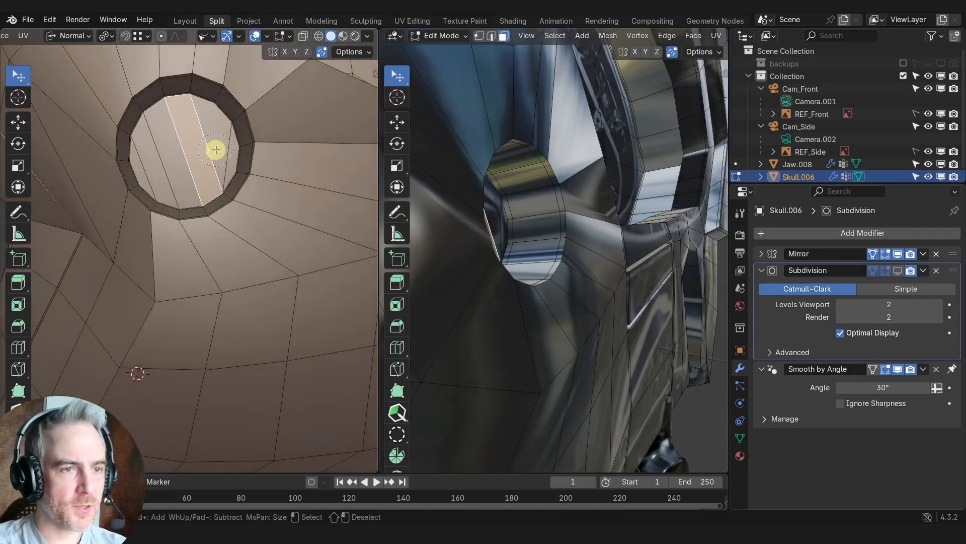
middle_drag(155, 159, 216, 173)
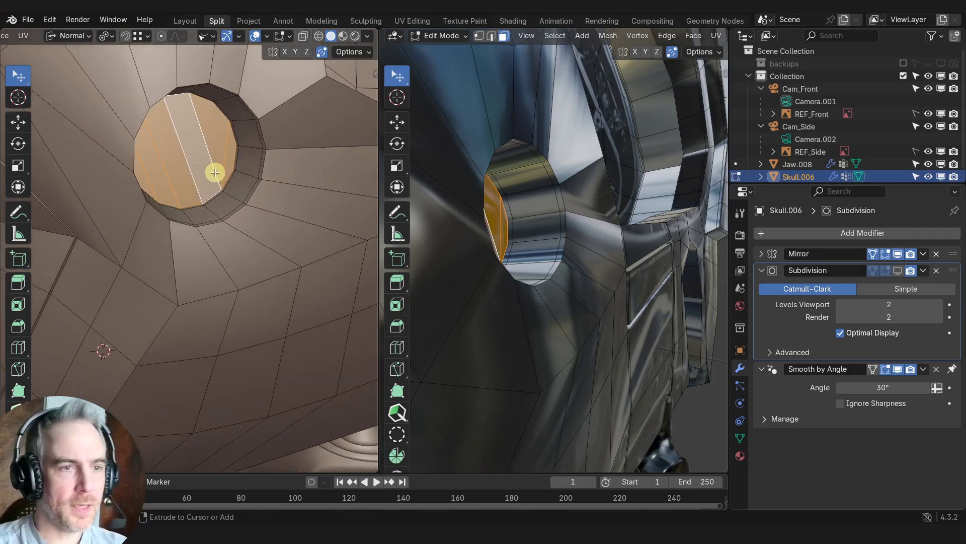
key(ctrl+KP_Add)
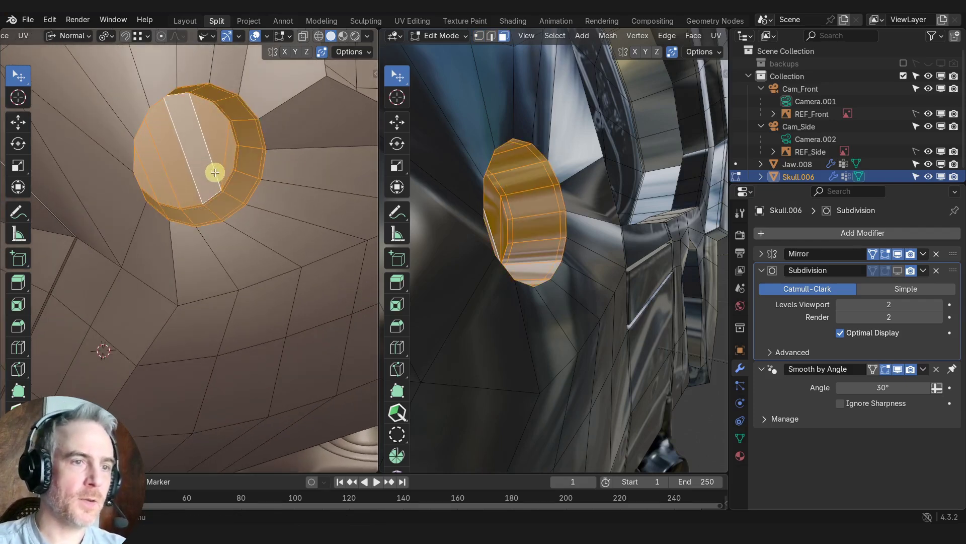
middle_drag(198, 137, 212, 185)
key(z)
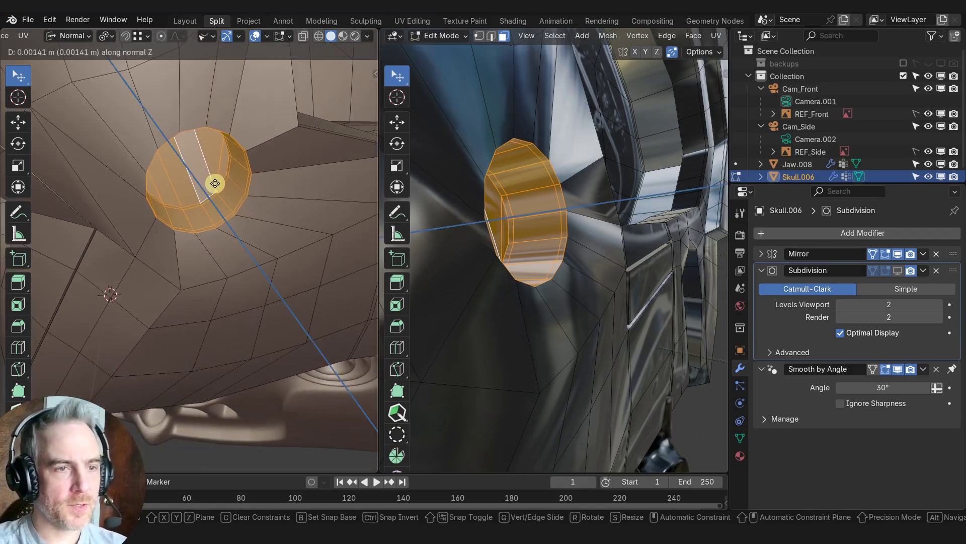
click(221, 193)
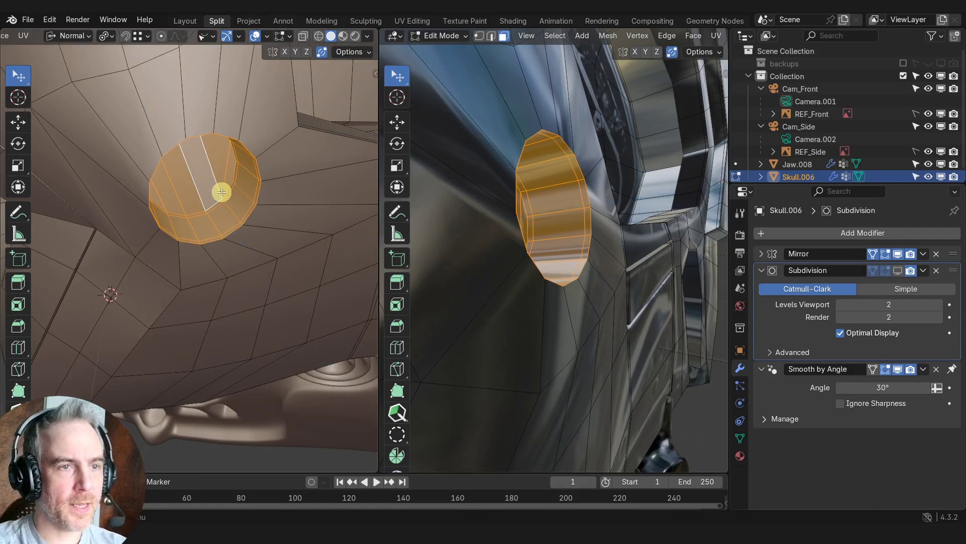
middle_drag(262, 166, 199, 215)
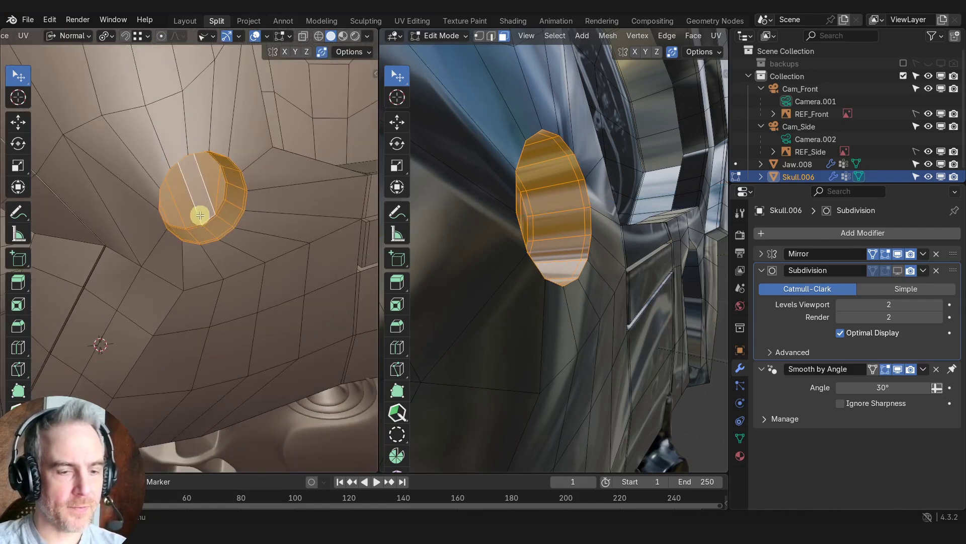
key(g)
key(x)
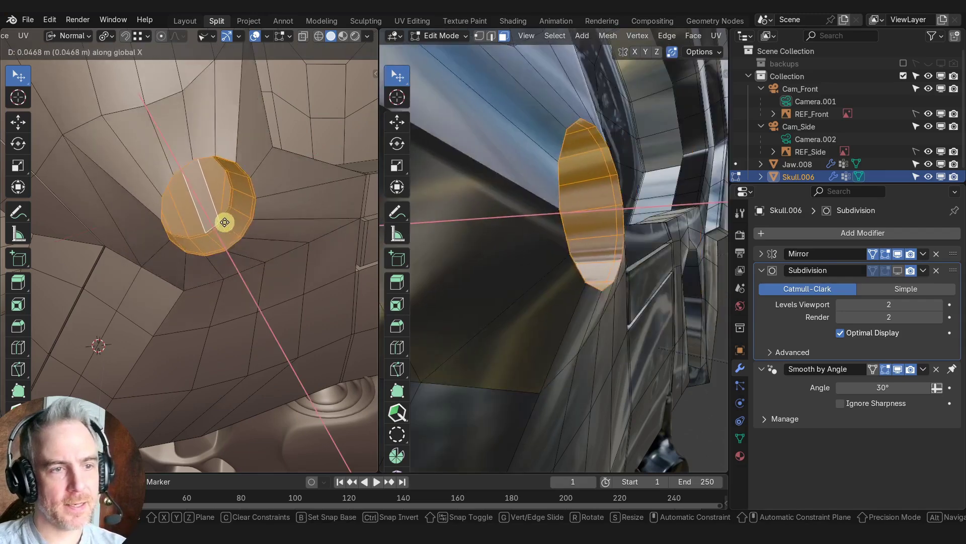
click(190, 151)
Reposition individual vertices beside the eye socket and above the temple hole to even out the surrounding surface
middle_drag(190, 151, 283, 331)
scroll(133, 266, up, 4)
key(1)
click(162, 279)
key(g)
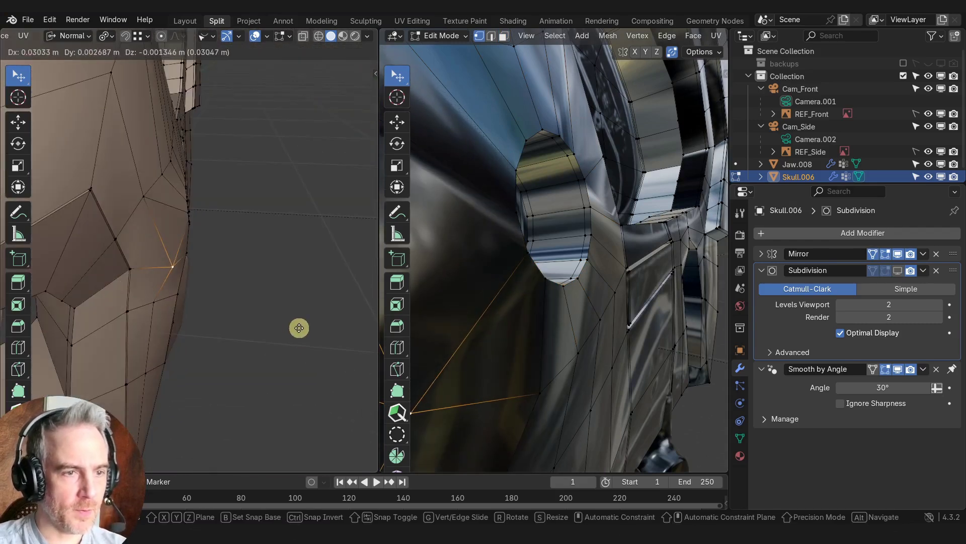
key(g)
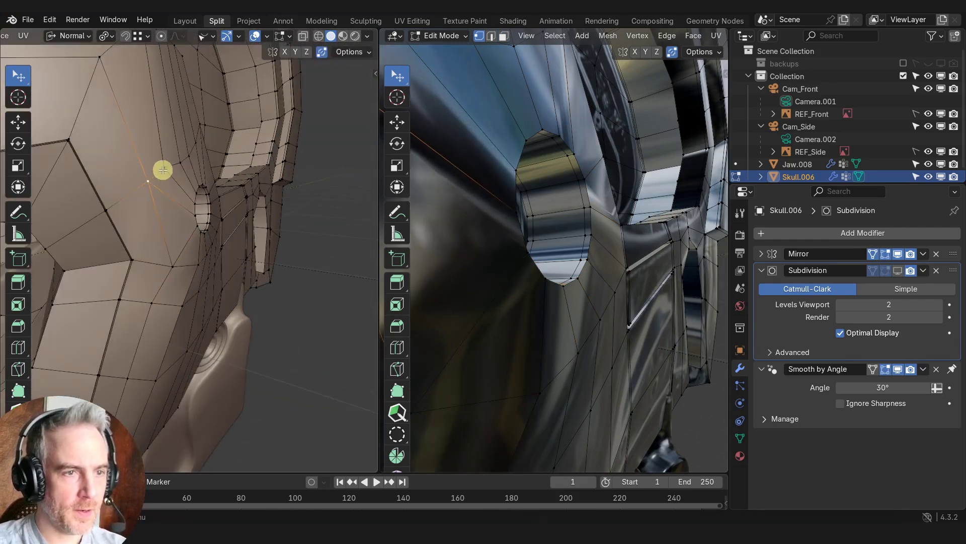
click(171, 168)
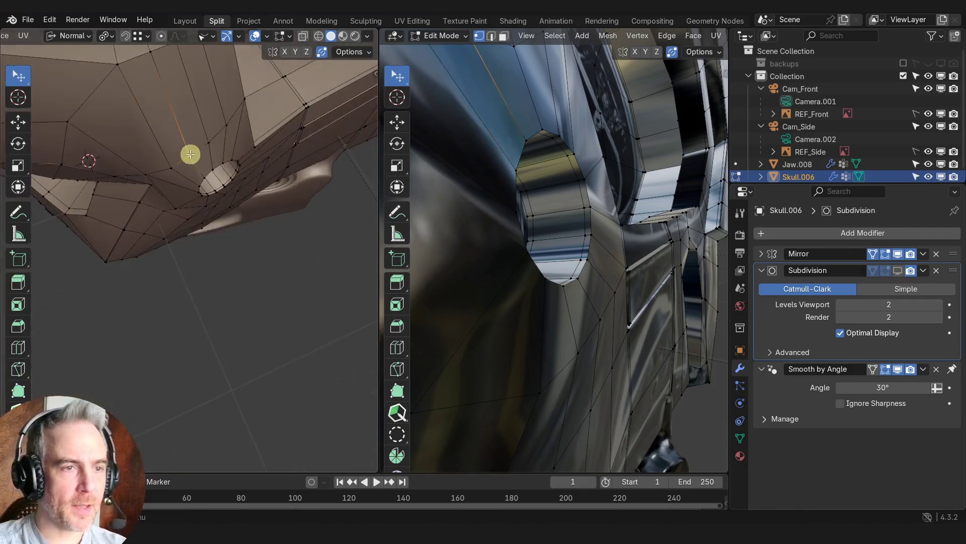
middle_drag(220, 188, 230, 275)
key(g)
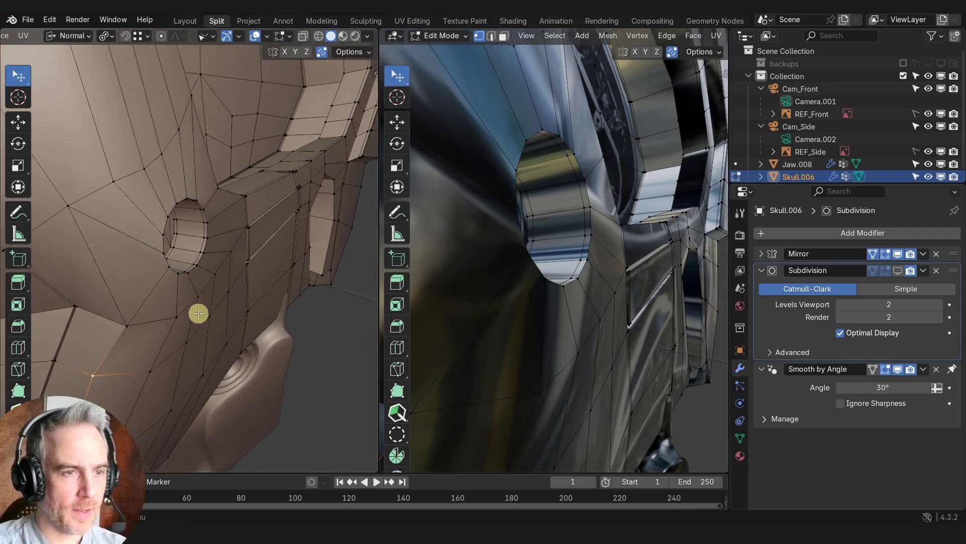
Select the temple hole's floor and wall faces and rotate them about -10° around the global Z axis
middle_drag(198, 313, 205, 267)
key(3)
key(c)
drag(209, 250, 177, 254)
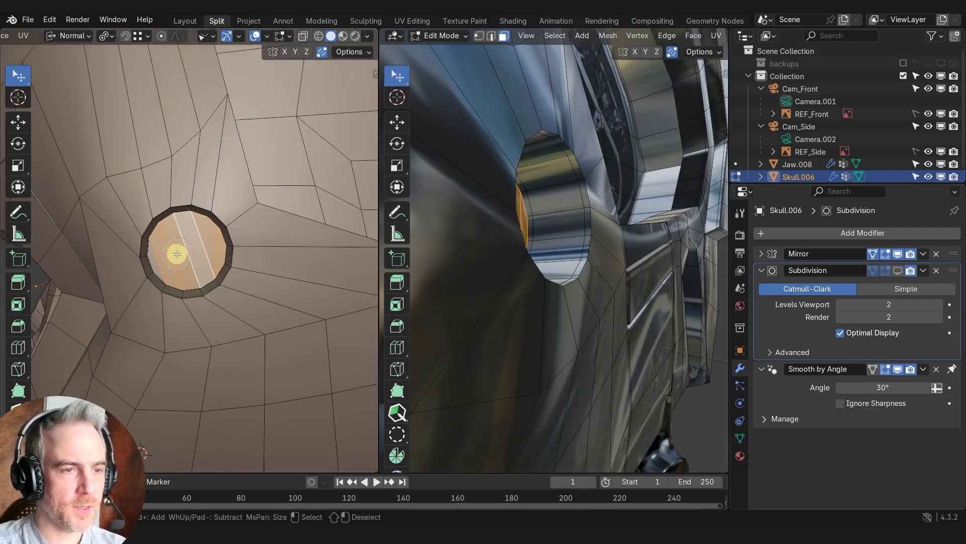
key(ctrl+KP_Add)
key(ctrl+KP_Add)
key(ctrl+KP_Add)
middle_drag(177, 250, 205, 276)
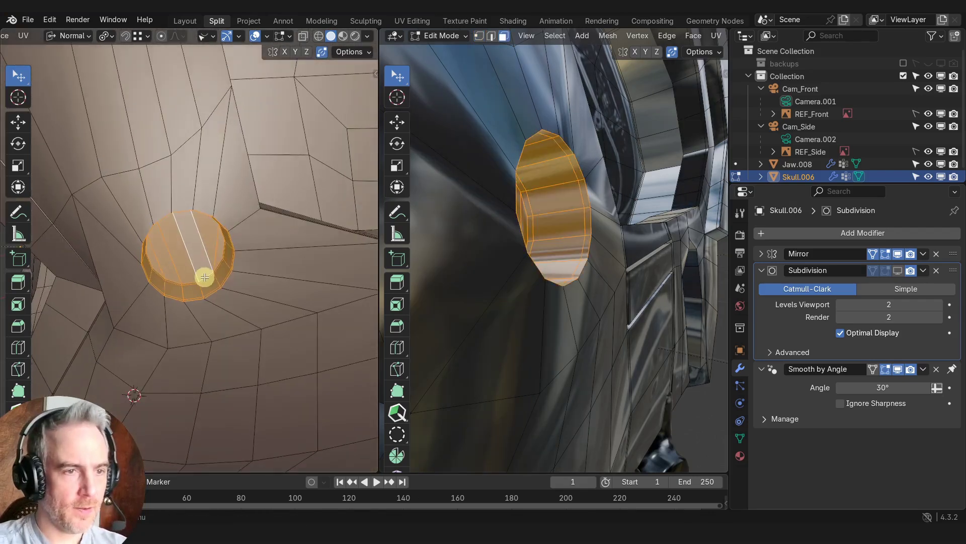
key(r)
key(z)
key(z)
key(z)
key(z)
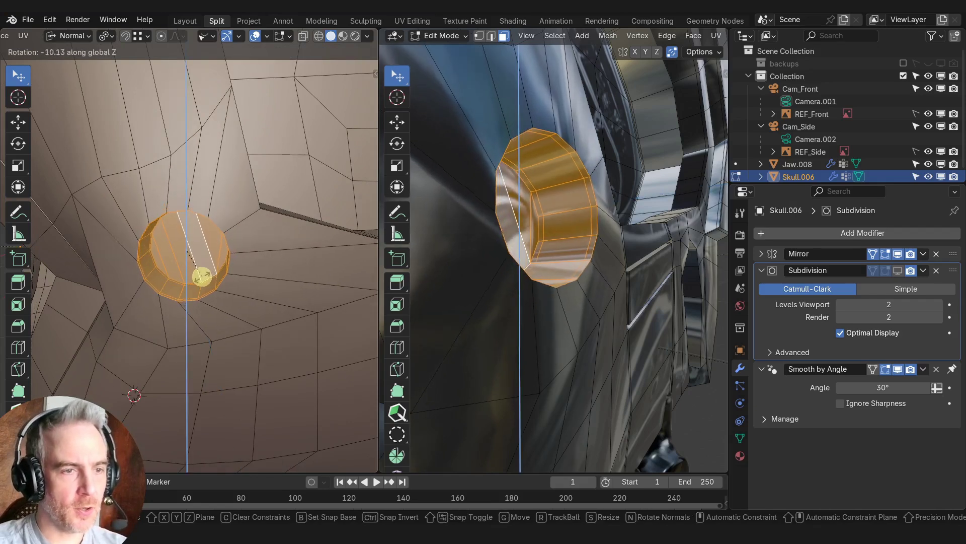
click(201, 276)
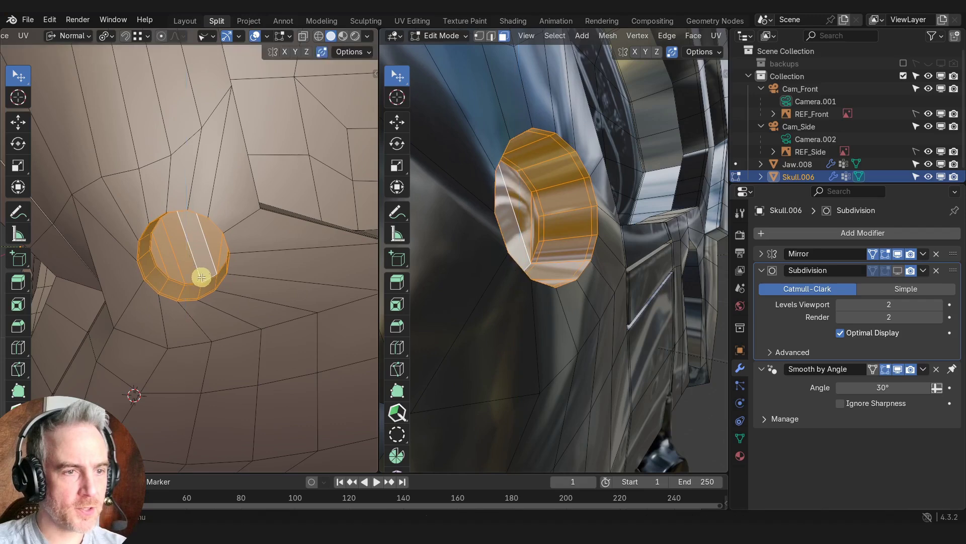
Select the temple hole's floor with its inner rim and push it about 0.04 m deeper along its normal
middle_drag(200, 274, 200, 300)
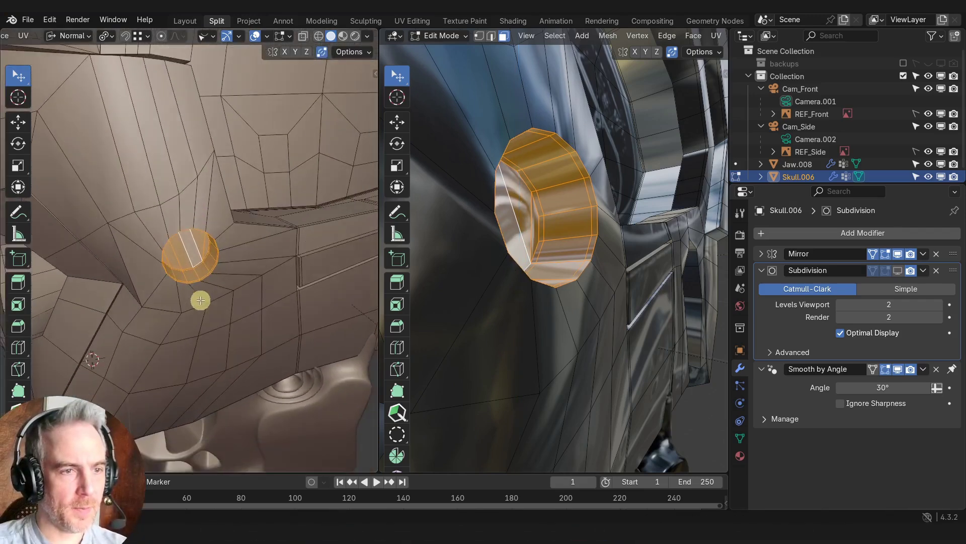
scroll(197, 301, up, 7)
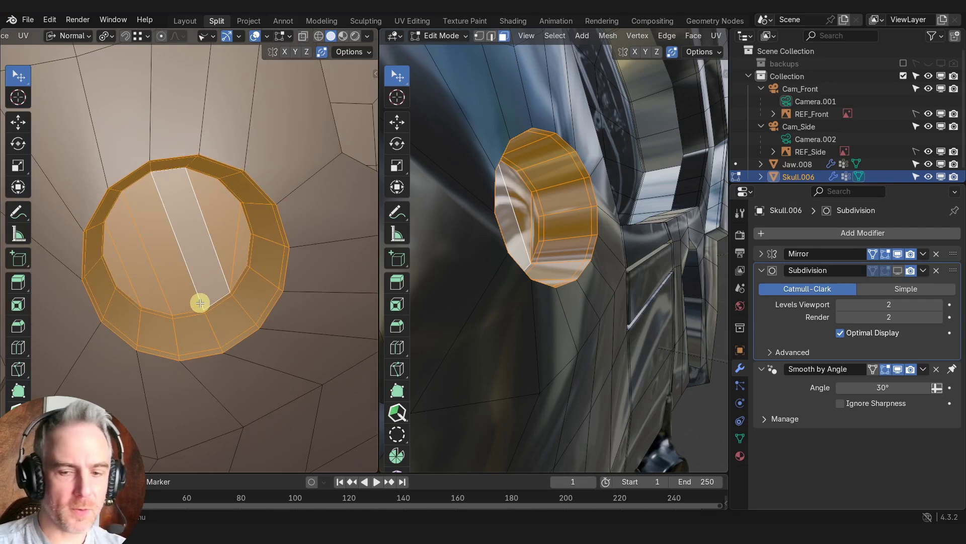
click(187, 278)
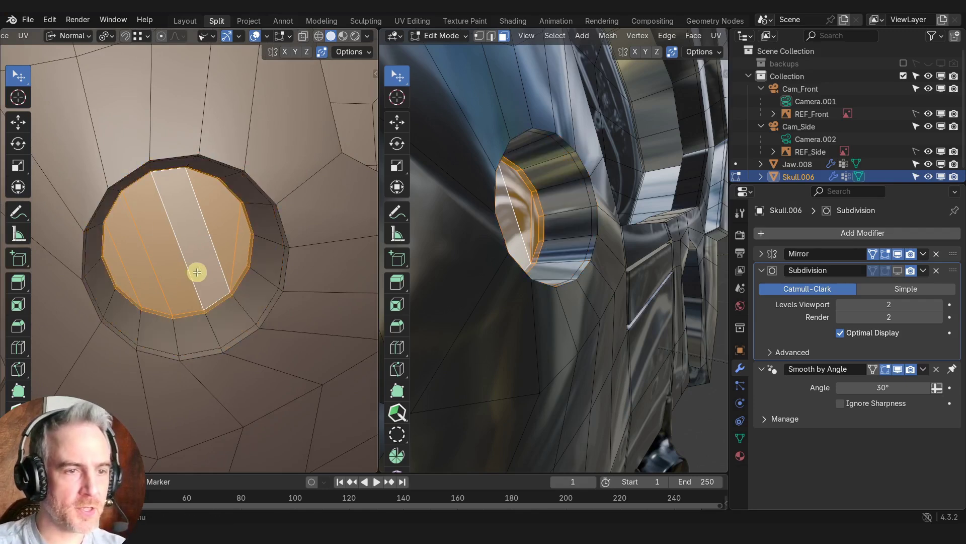
middle_drag(197, 272, 214, 273)
key(z)
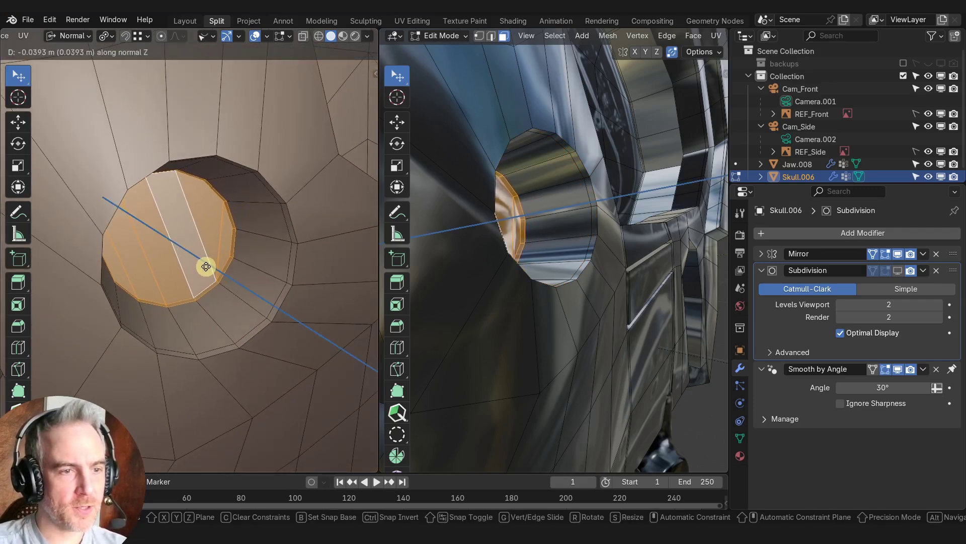
click(206, 266)
Preview the skull at subdivision level 2 without overlays, and examine the angled temple recess from several sides
scroll(255, 287, down, 4)
middle_drag(255, 287, 226, 283)
scroll(226, 284, down, 1)
key(ctrl+2)
click(255, 36)
scroll(225, 194, down, 8)
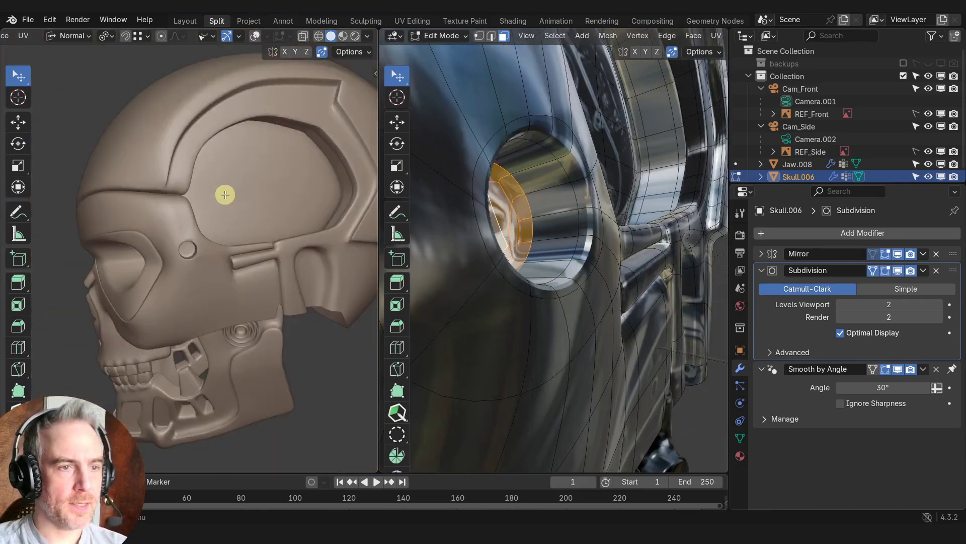
middle_drag(224, 194, 130, 197)
scroll(164, 219, up, 6)
middle_drag(166, 222, 370, 257)
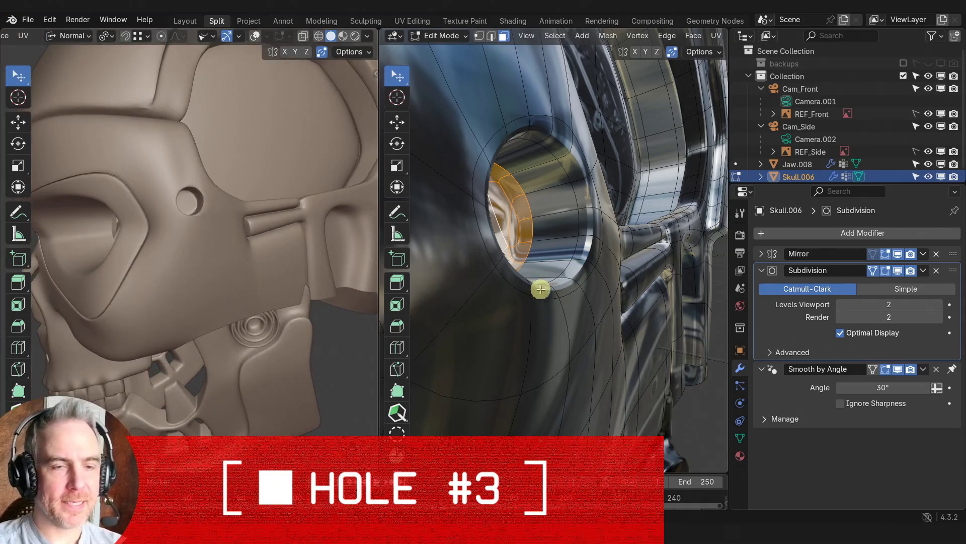
Focus on the cheek below the temple hole, with mesh overlays shown and the subdivision display turned off
scroll(539, 289, down, 5)
mouse_move(539, 289)
middle_down()
mouse_move(585, 298)
mouse_move(529, 274)
mouse_move(527, 295)
middle_up()
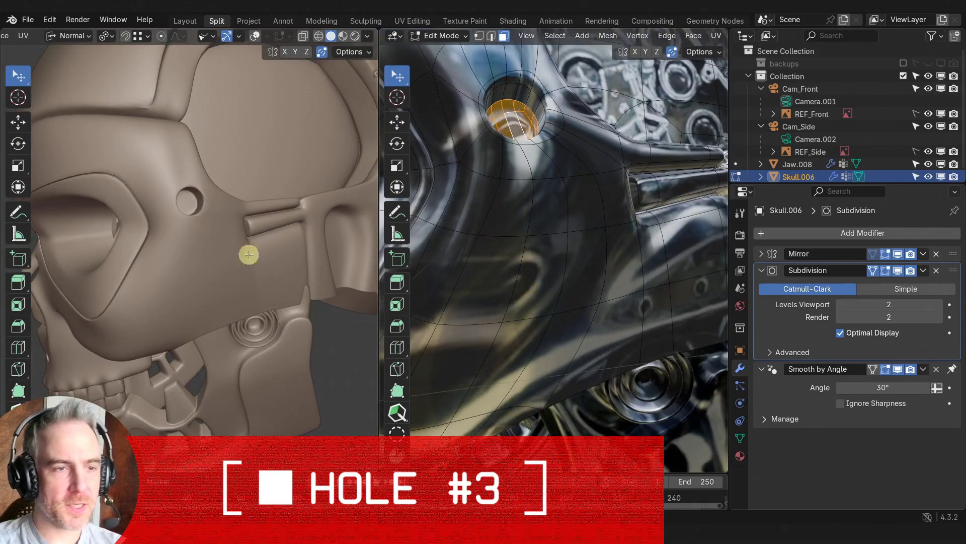
middle_drag(248, 255, 226, 202)
scroll(171, 249, up, 4)
middle_drag(182, 151, 211, 213)
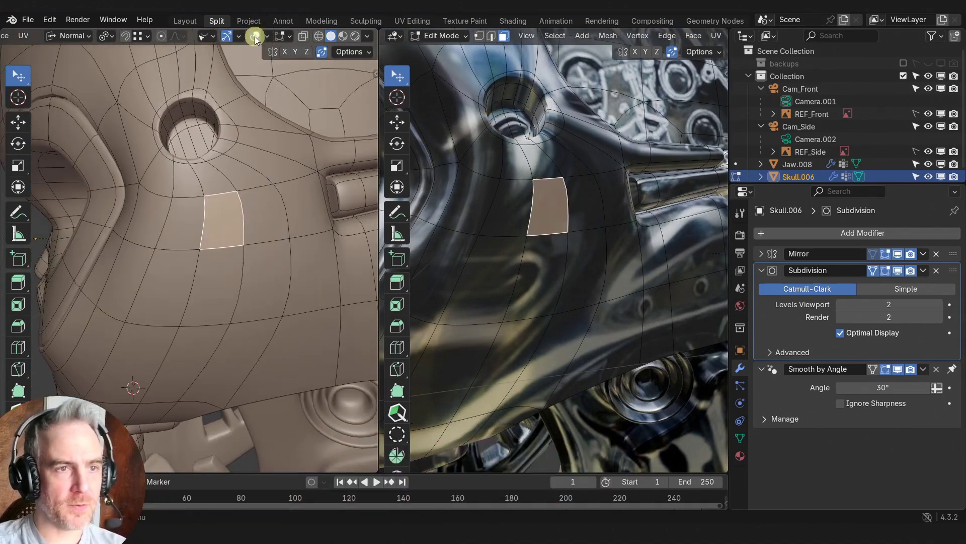
click(899, 270)
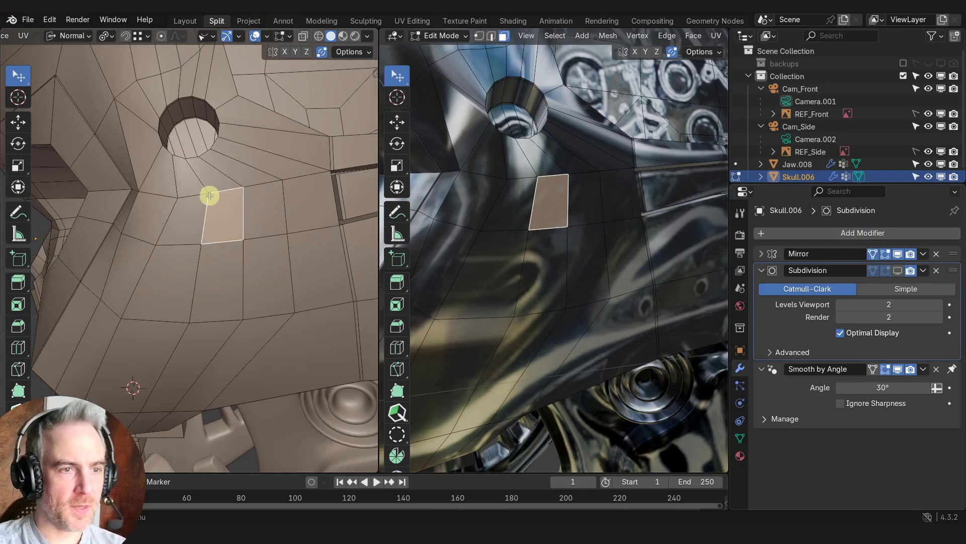
middle_drag(210, 195, 232, 199)
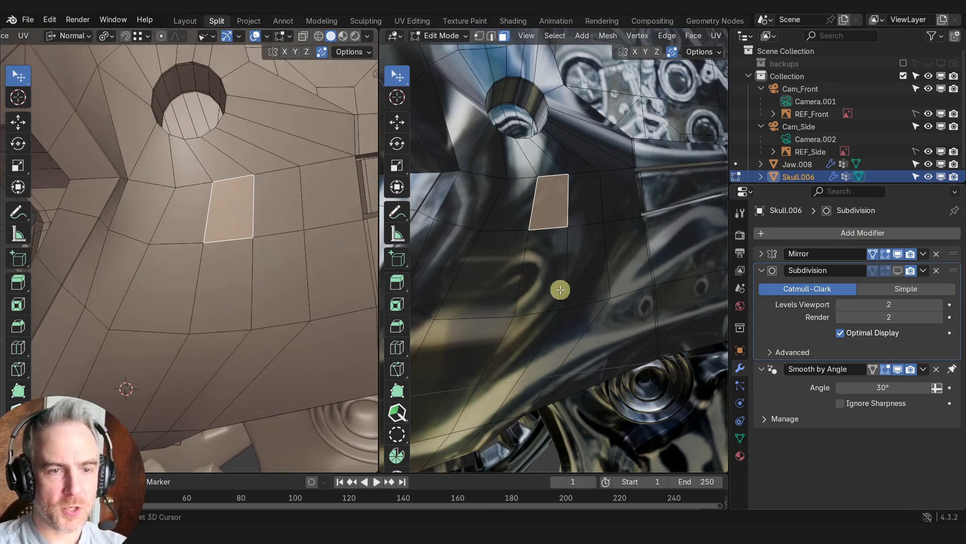
Select two adjacent faces on the cheek below the temple hole and inset them together by about 0.05 m
middle_drag(560, 290, 521, 256)
click(529, 247)
shift+click(502, 243)
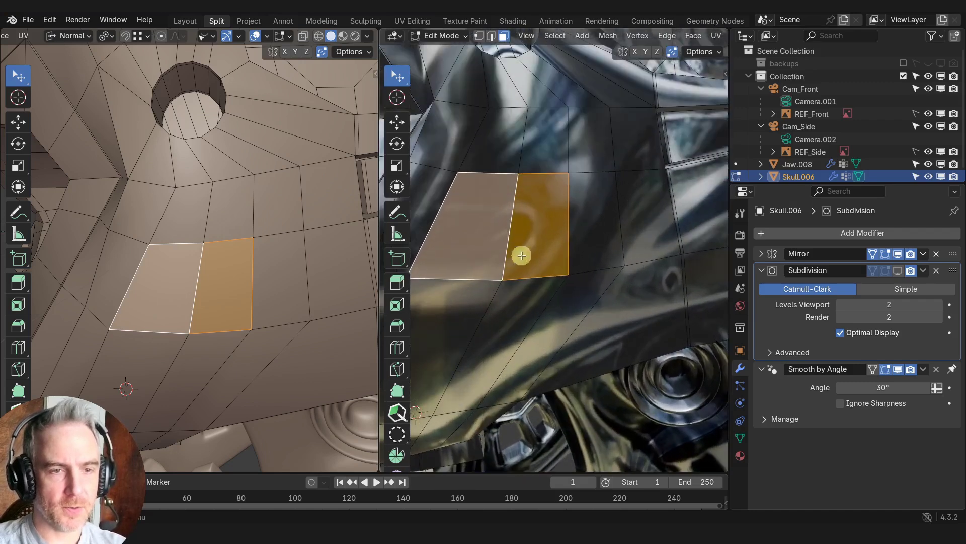
key(i)
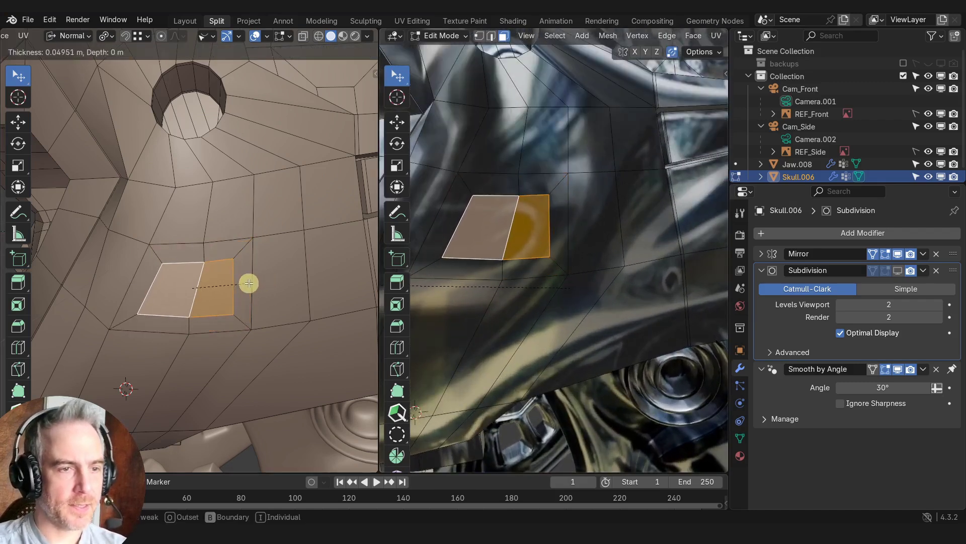
key(Escape)
Shape the two inset cheek faces into a regular hexagon with the Circle operation at an angle of -15°
right_click(190, 210)
click(268, 227)
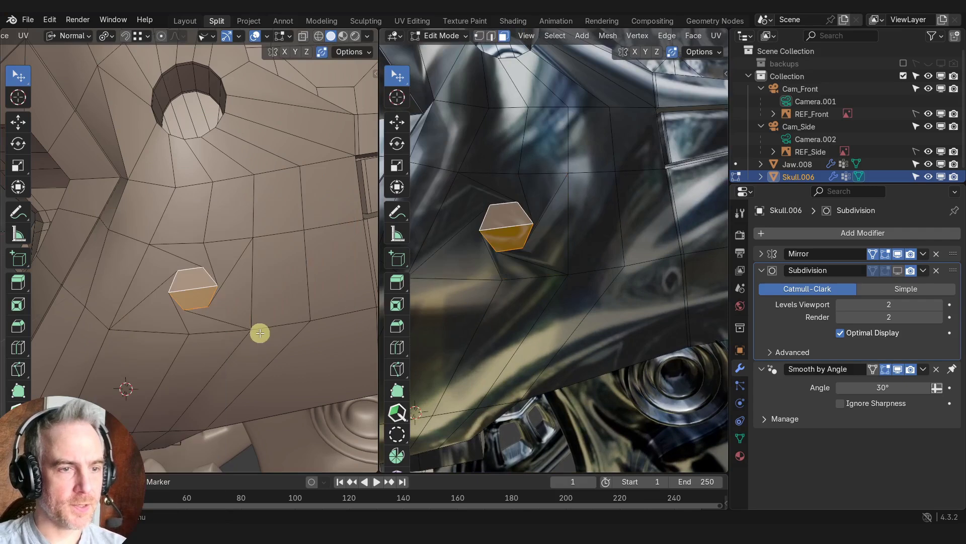
click(79, 465)
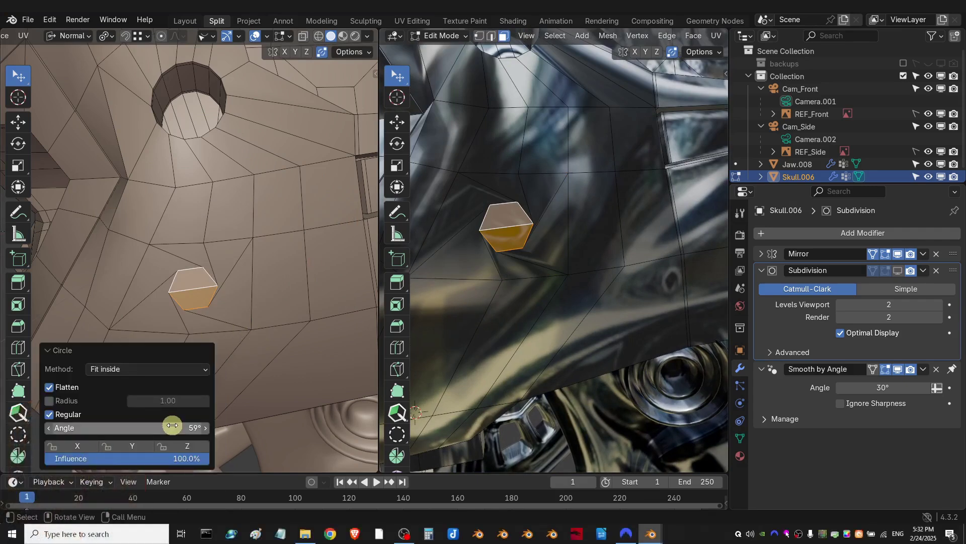
drag(136, 110, 531, 186)
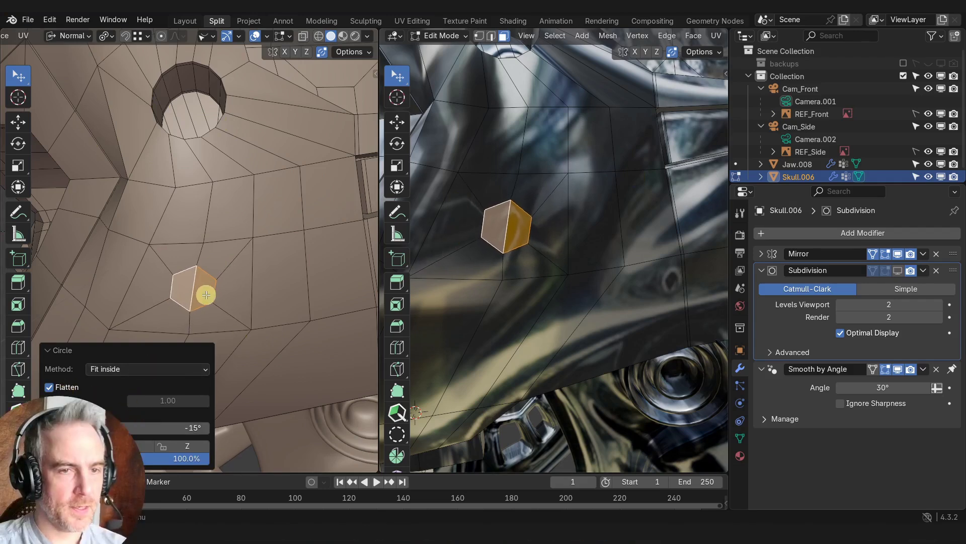
Extrude the cheek hexagon about 0.14 m inward along its normal and extend the selection to the recess walls
middle_drag(488, 241, 650, 302)
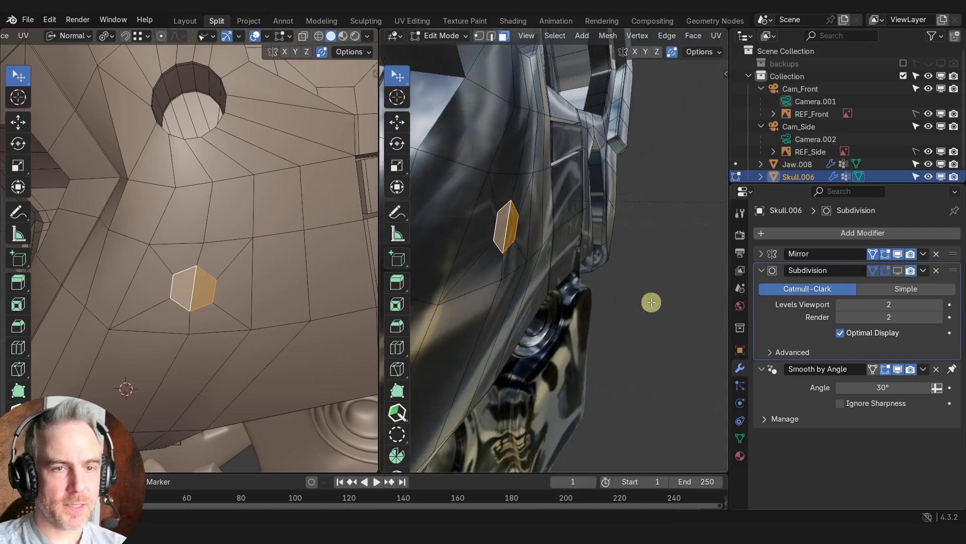
key(g)
key(z)
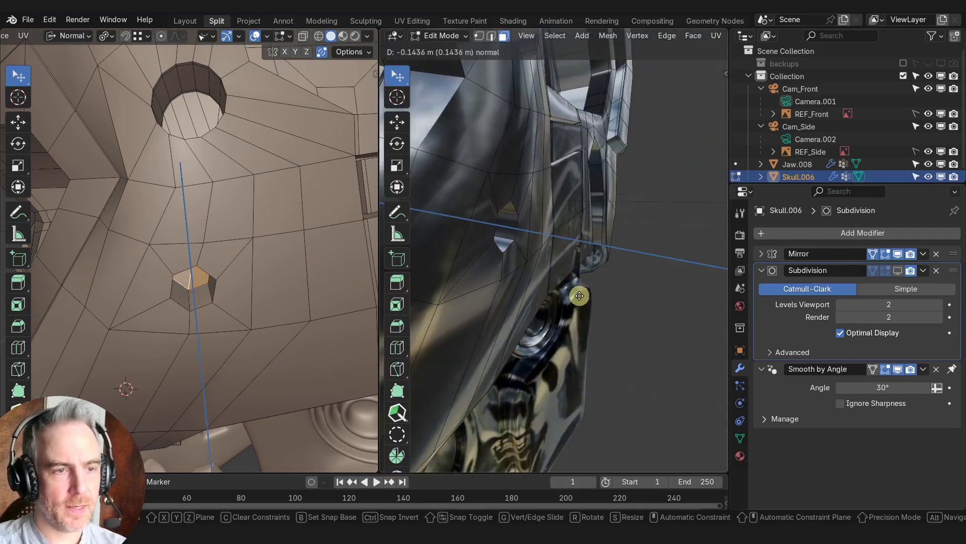
click(579, 295)
middle_drag(528, 273, 459, 257)
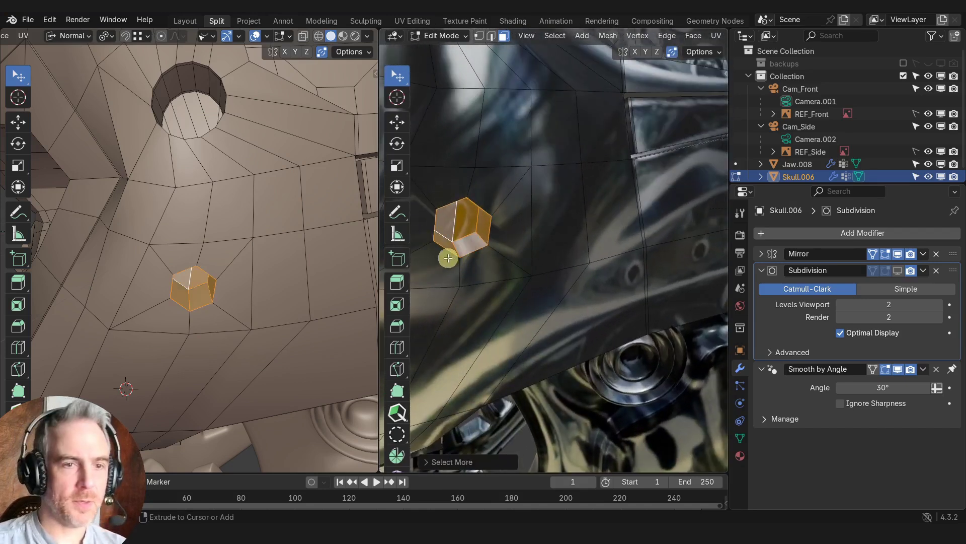
middle_drag(226, 285, 220, 241)
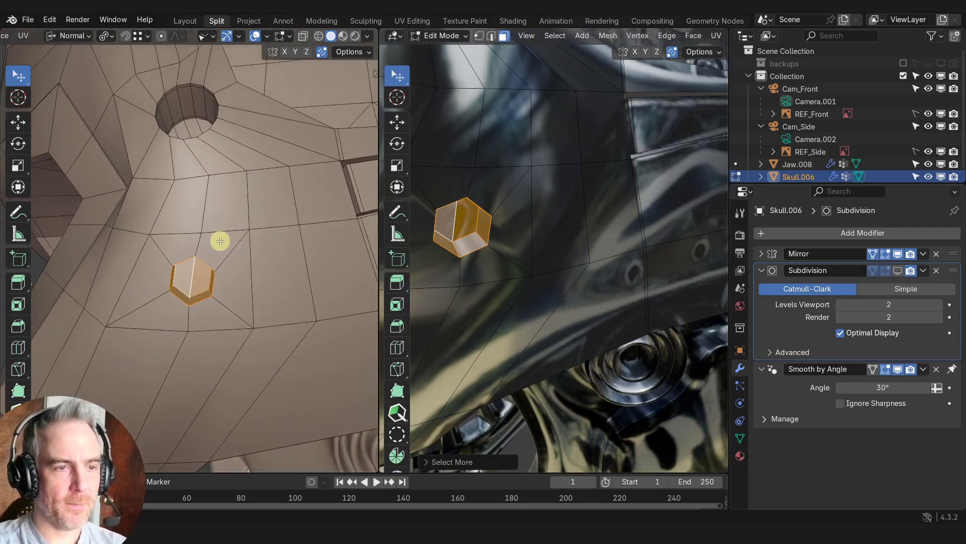
Rotate the selected cheek recess about -44° around global Z and about 7.6° around its normal X axis
key(r)
key(z)
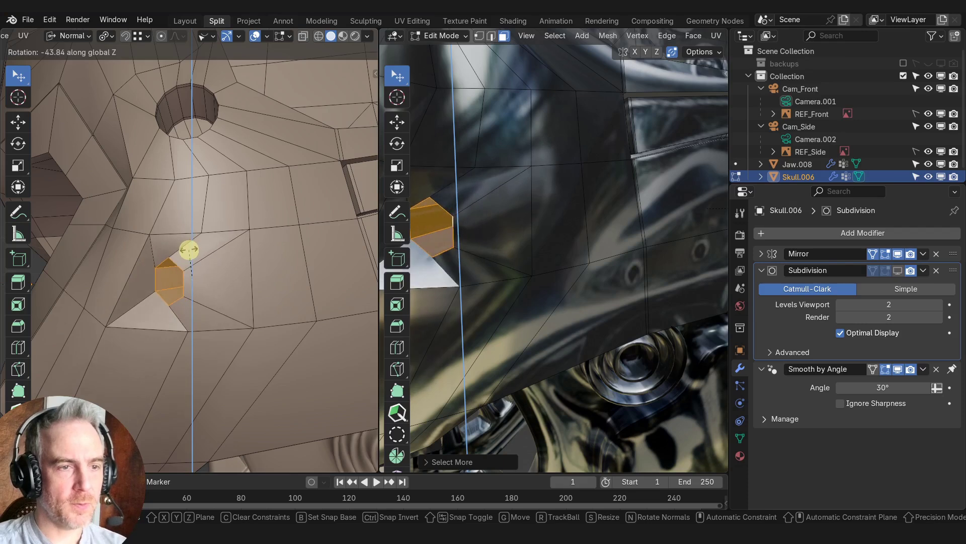
click(188, 250)
middle_drag(141, 267, 163, 270)
mouse_move(492, 254)
middle_down()
mouse_move(503, 250)
mouse_move(489, 241)
middle_up()
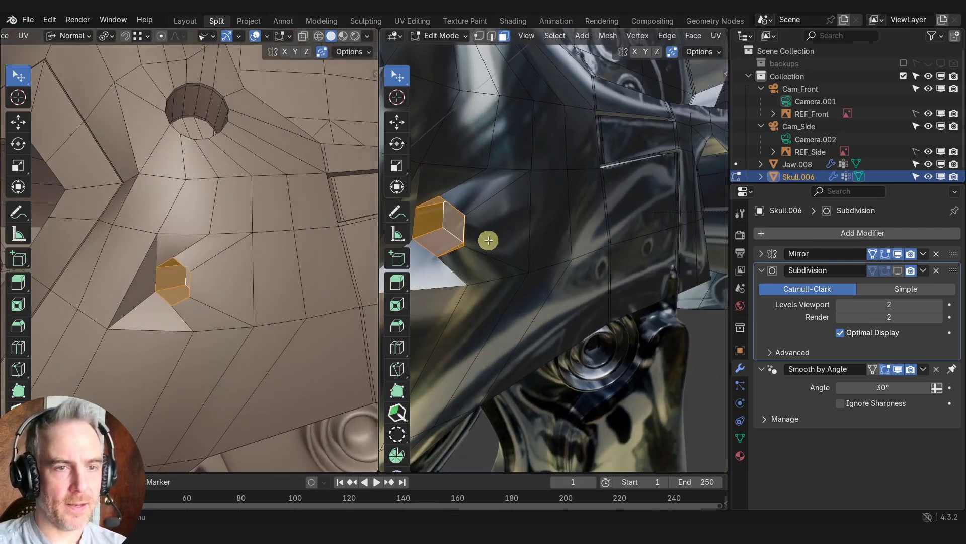
key(x)
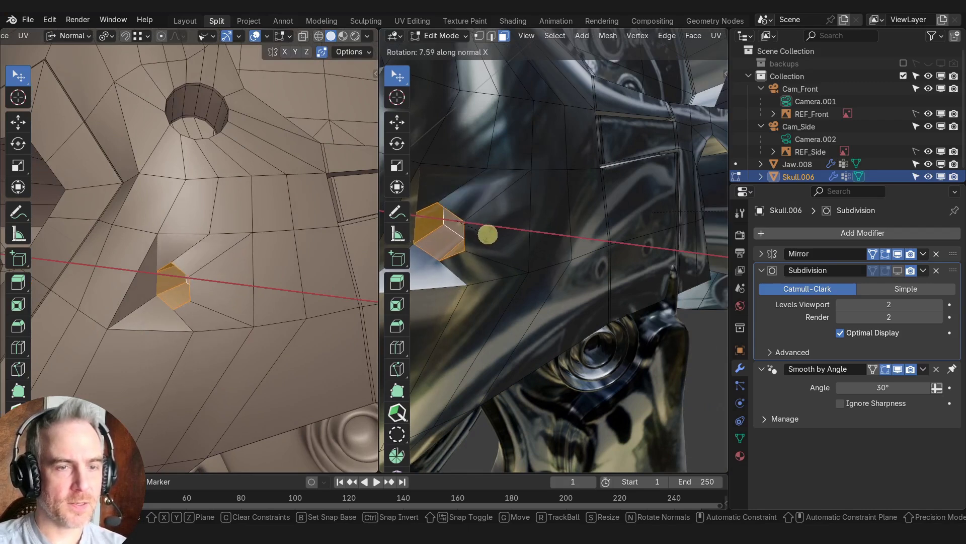
click(487, 234)
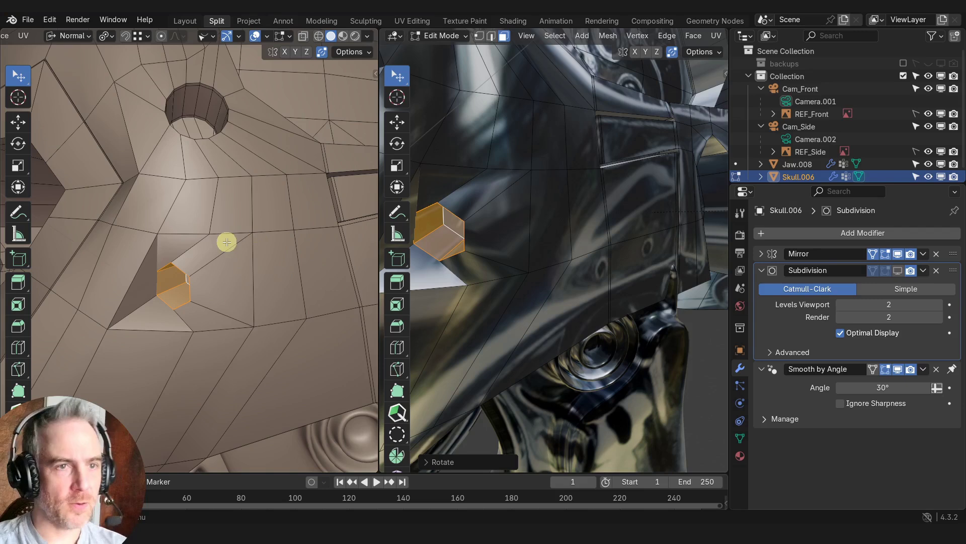
Move the cheek recess about 0.08 m onto the reference hole, working in wireframe through the side camera
click(319, 37)
key(KP_0)
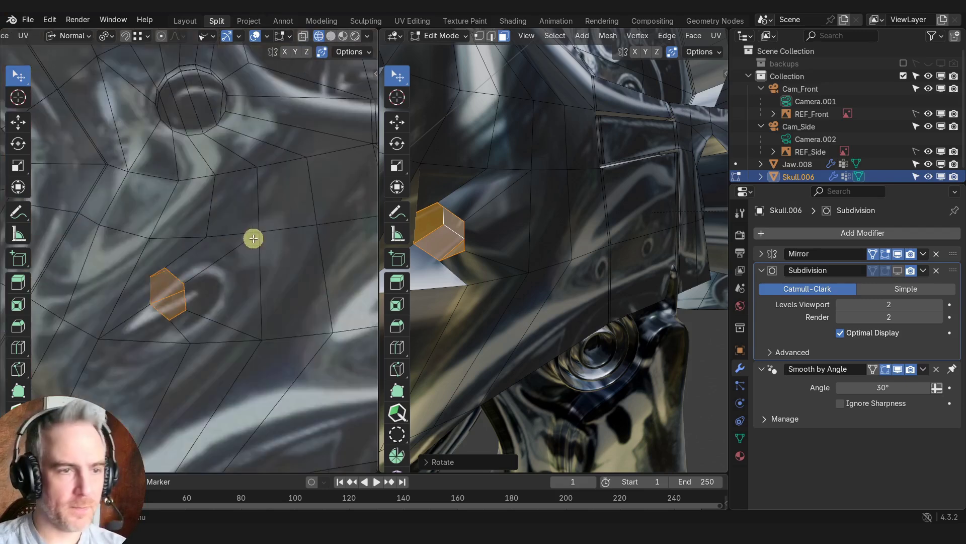
key(g)
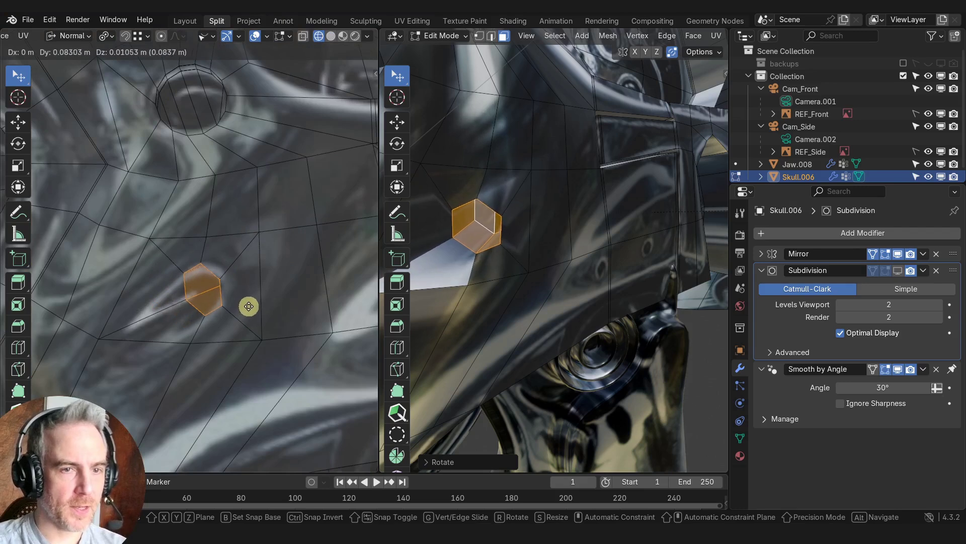
click(249, 306)
Rotate the cheek recess about 10° around its normal X axis and raise it about 0.02 m
middle_drag(544, 198, 388, 196)
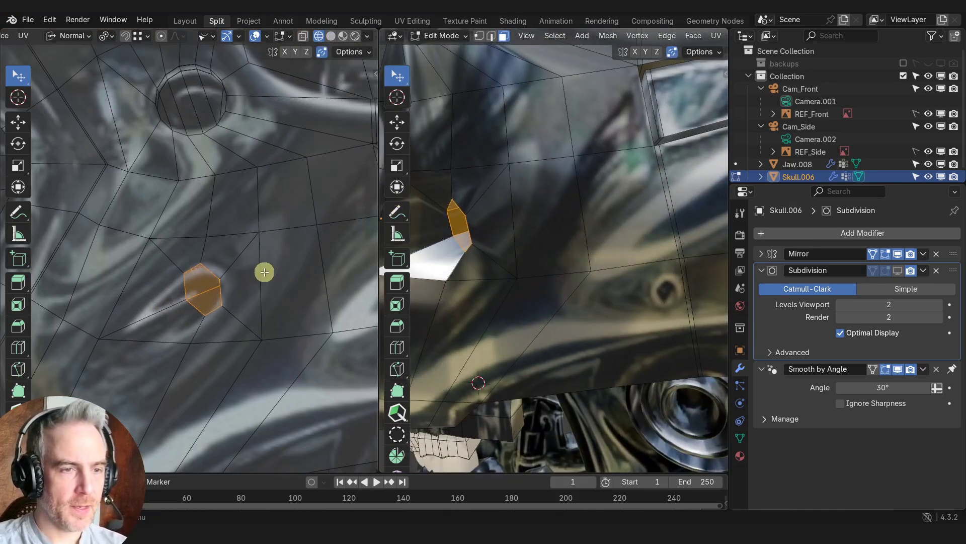
key(r)
key(x)
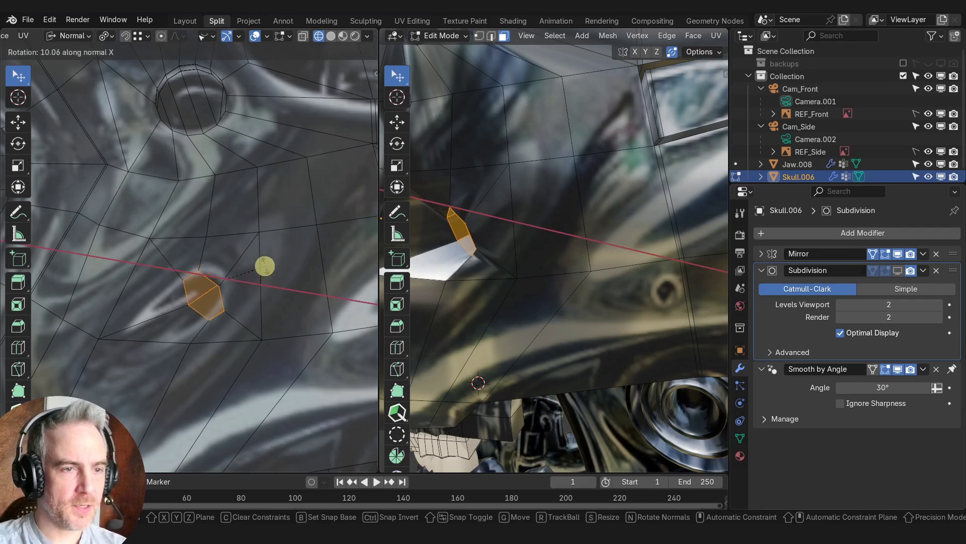
key(g)
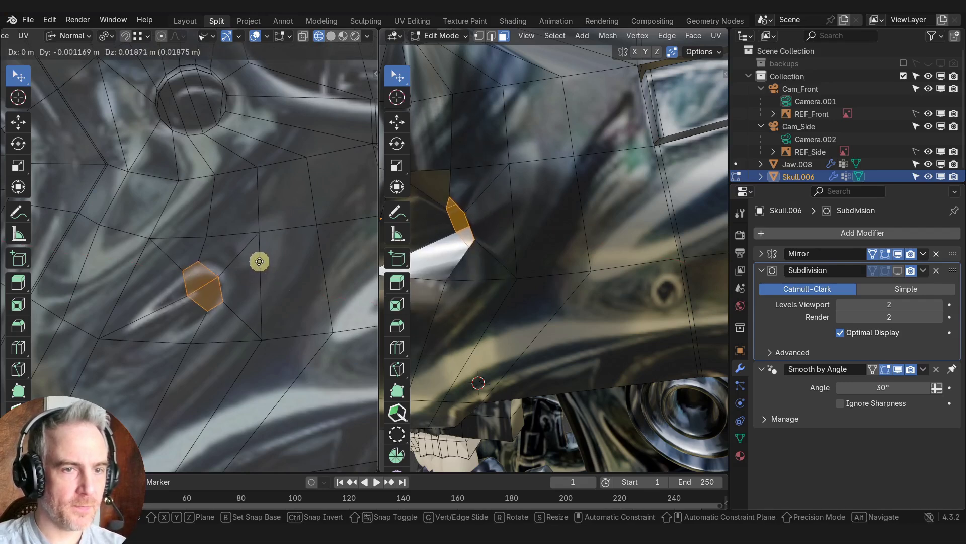
click(259, 261)
Slide the recess's lower rim vertex by about 0.49 and its upper front rim vertex by about 0.29 to follow the reference outline
middle_drag(259, 259, 260, 128)
scroll(247, 239, up, 4)
key(1)
click(212, 213)
key(g)
key(g)
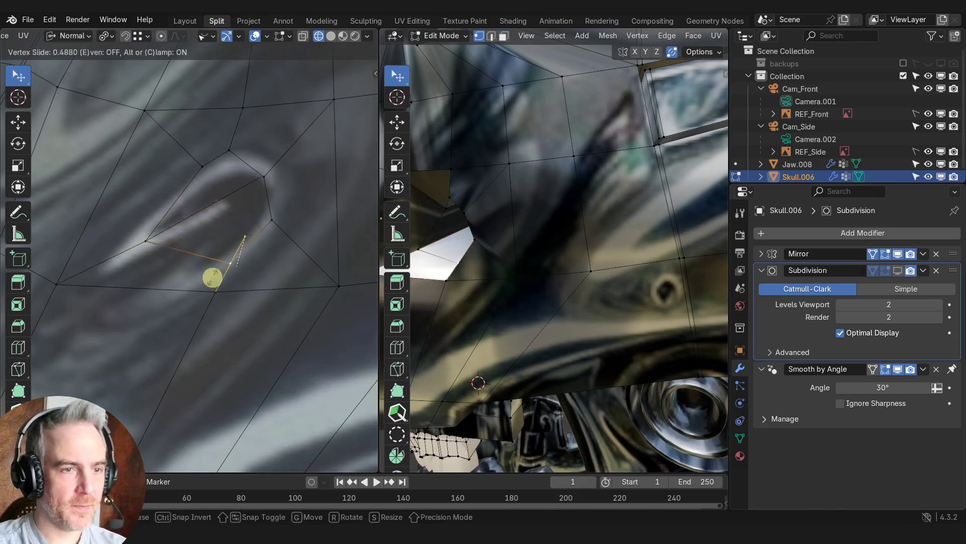
click(211, 277)
key(shift+v)
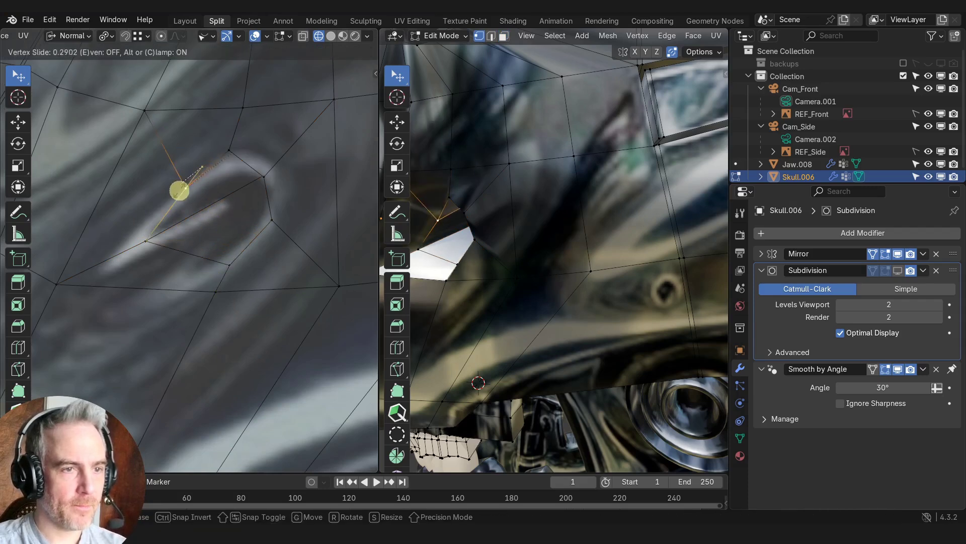
click(181, 190)
Examine the cheek recess with level 2 subdivision displayed and solid shading in the modeling view
middle_drag(486, 237, 571, 195)
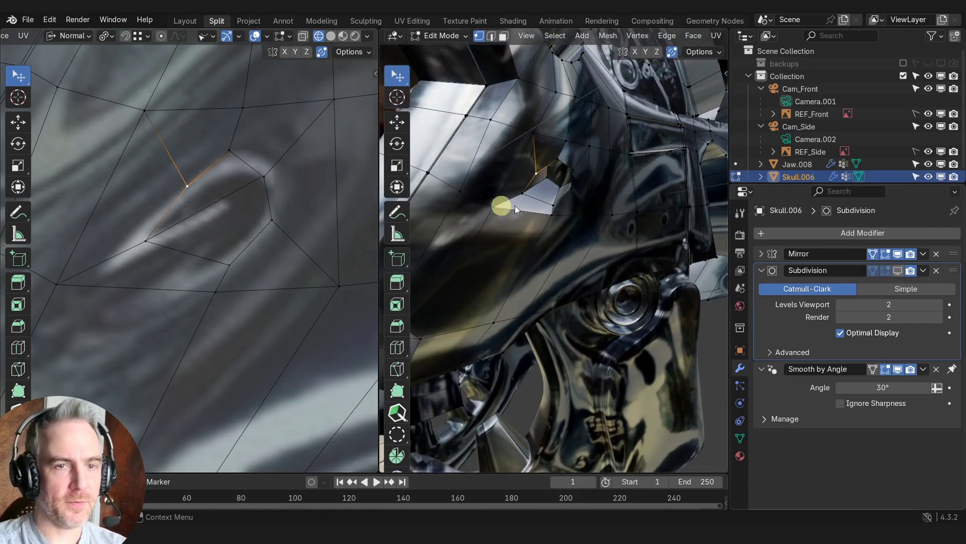
key(ctrl+2)
scroll(239, 226, down, 2)
middle_drag(353, 194, 341, 78)
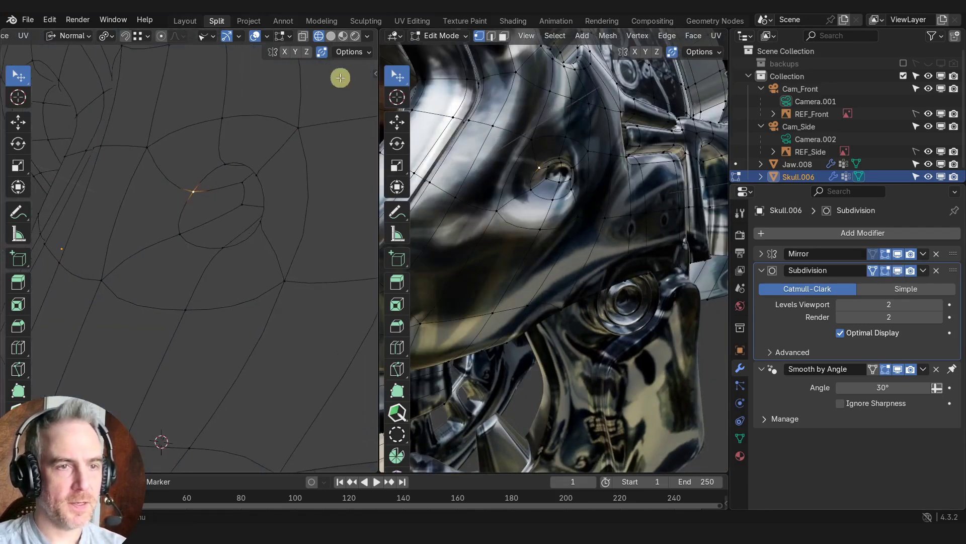
click(332, 36)
mouse_move(281, 161)
middle_down()
mouse_move(265, 231)
mouse_move(280, 236)
mouse_move(237, 242)
mouse_move(259, 172)
middle_up()
scroll(211, 192, up, 4)
Hide the subdivision, select the two recess floor faces, and cut an edge loop around the walls, slid about 0.8 toward the floor
key(ctrl+0)
middle_drag(211, 191, 236, 218)
key(3)
click(224, 214)
key(e)
click(241, 216)
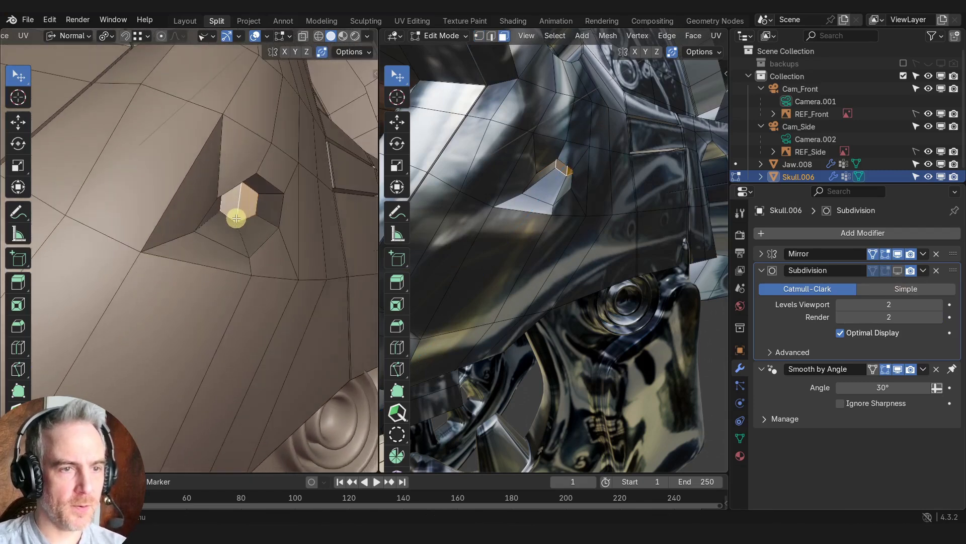
key(ctrl+r)
click(267, 199)
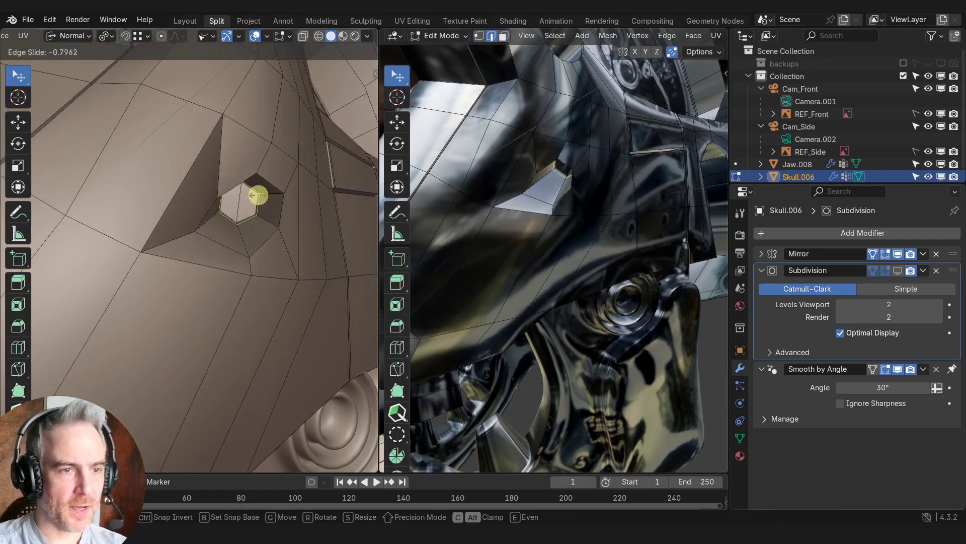
click(260, 196)
Slide the new edge loop along the recess walls and check the hole with level 2 subdivision displayed
middle_drag(260, 198, 151, 234)
key(g)
key(g)
click(265, 225)
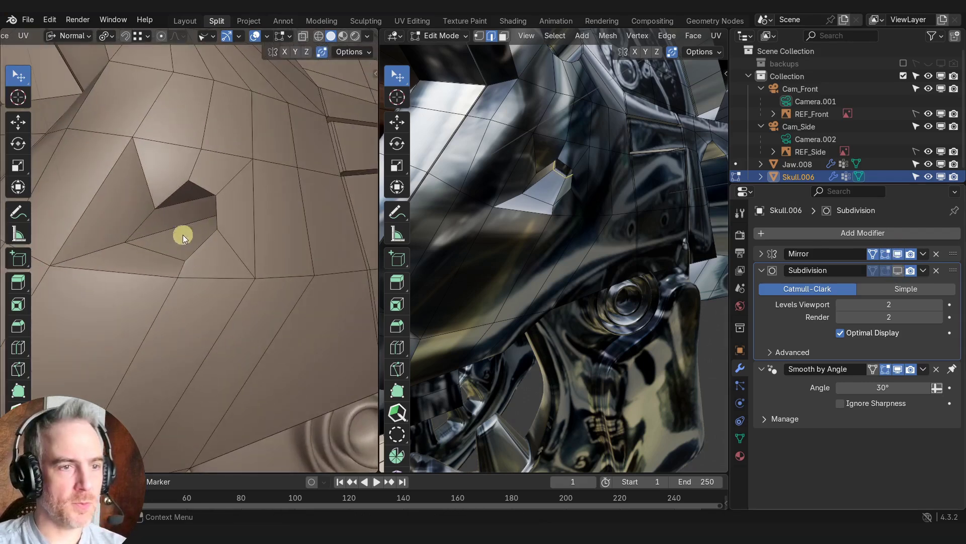
key(ctrl+2)
scroll(186, 228, down, 2)
middle_drag(186, 227, 207, 218)
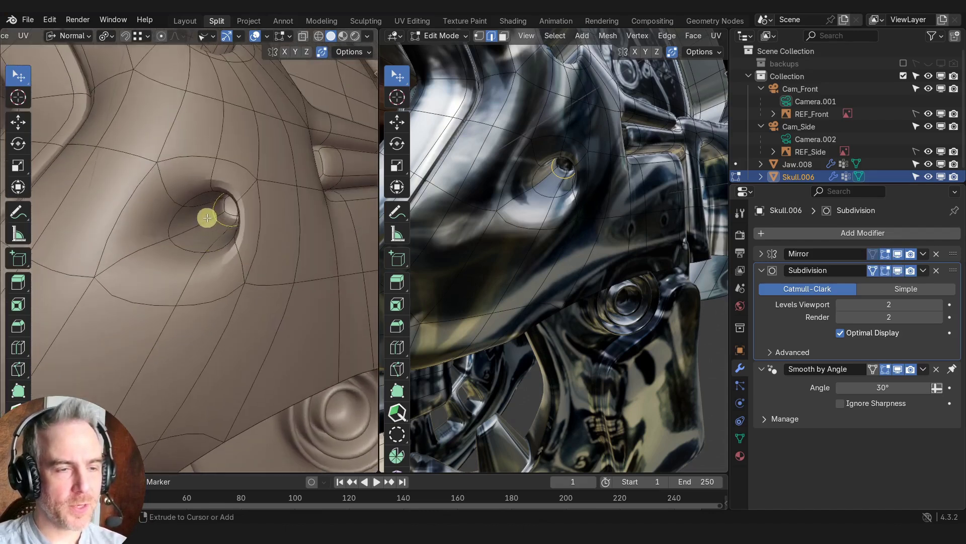
With subdivision hidden, place an edge loop partway along the recess walls and move two vertices on the front wall about 0.03 m
click(898, 270)
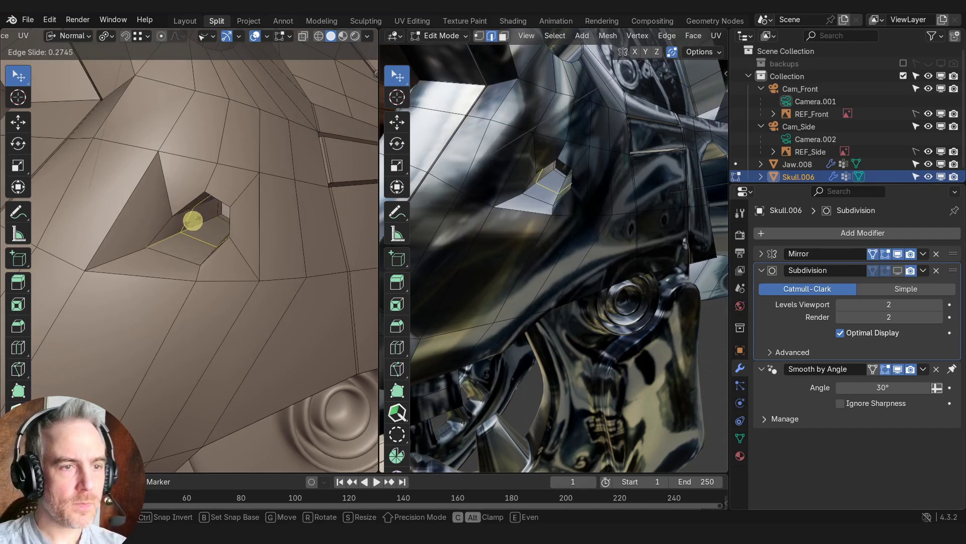
click(902, 269)
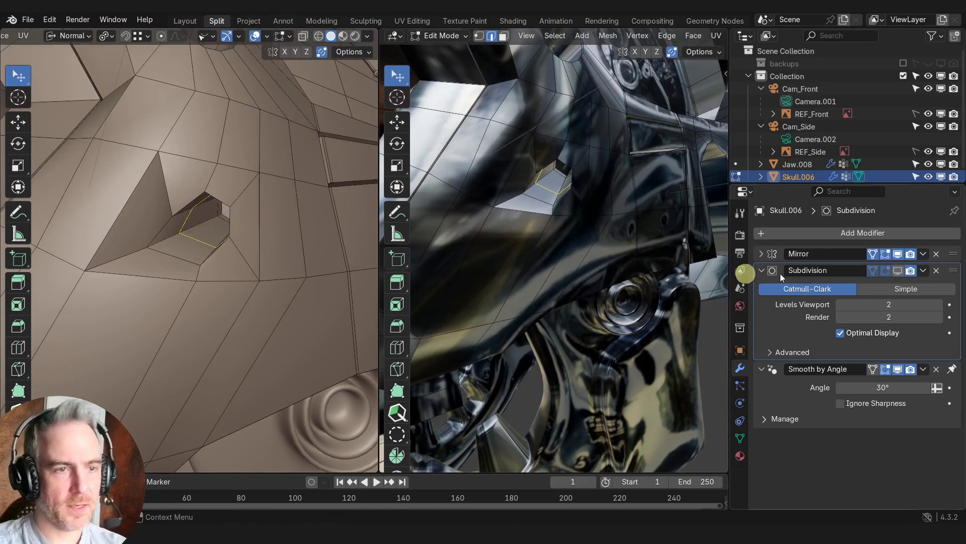
scroll(198, 240, down, 2)
middle_drag(198, 240, 135, 226)
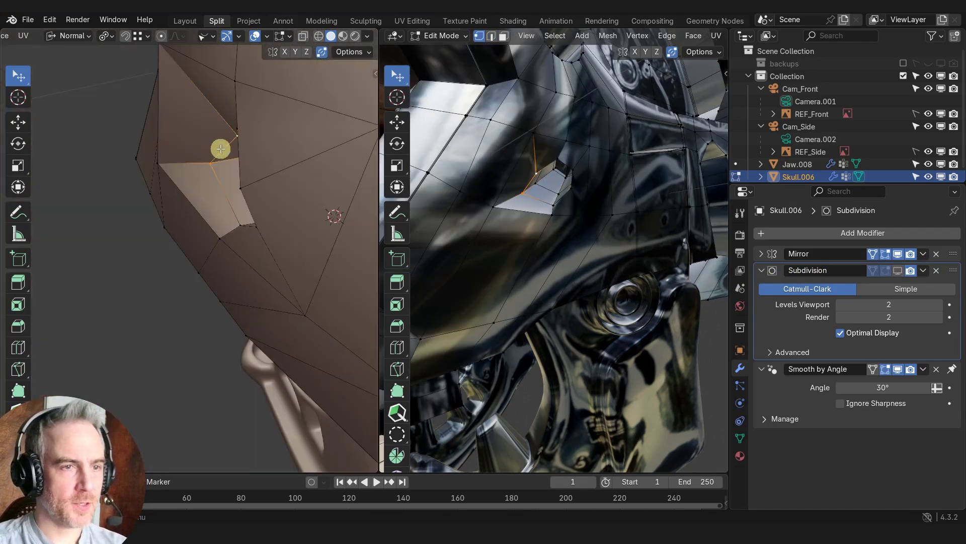
key(g)
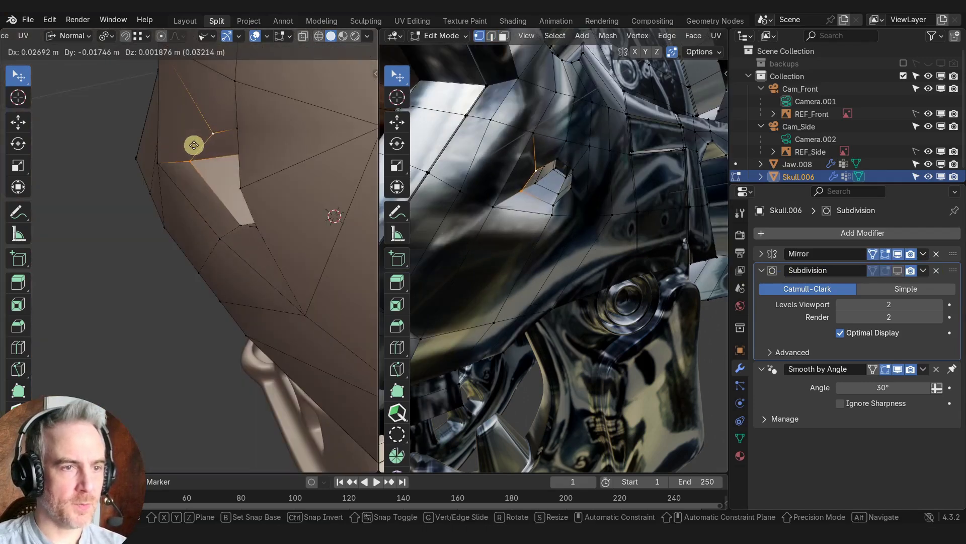
click(200, 144)
Turn the subdivision display back on and examine the cheek recess and the whole skull in both views
middle_drag(138, 162, 199, 126)
scroll(199, 127, down, 2)
click(899, 270)
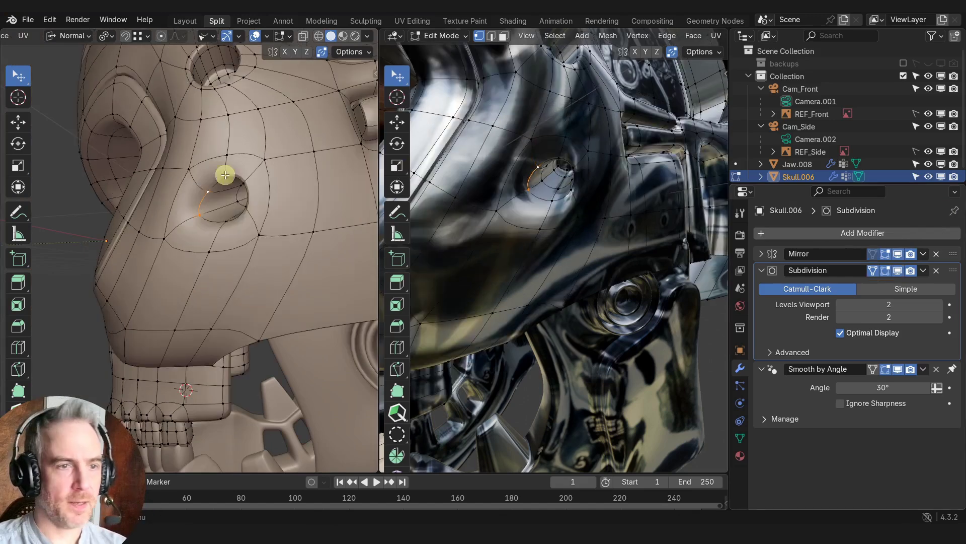
scroll(227, 175, up, 3)
middle_drag(283, 195, 248, 176)
scroll(249, 176, down, 5)
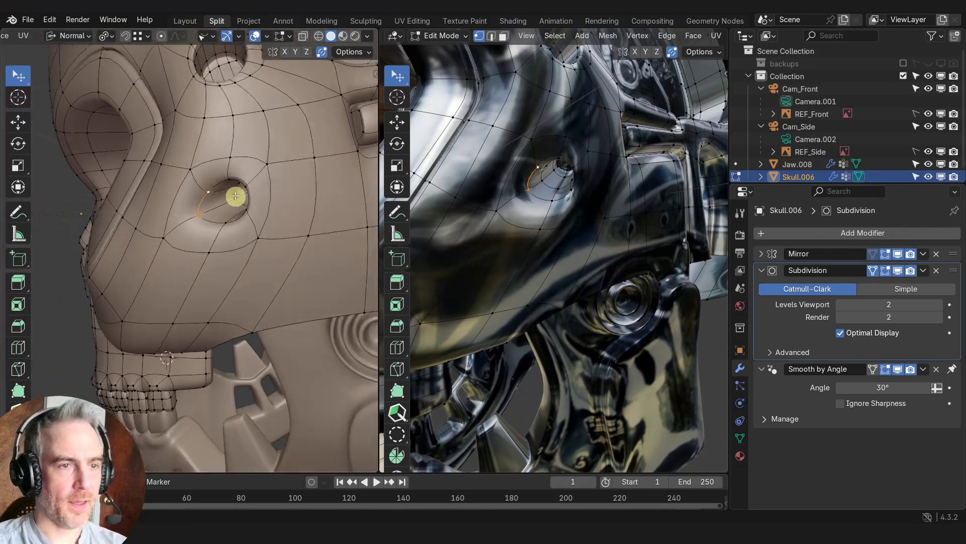
middle_drag(227, 207, 289, 174)
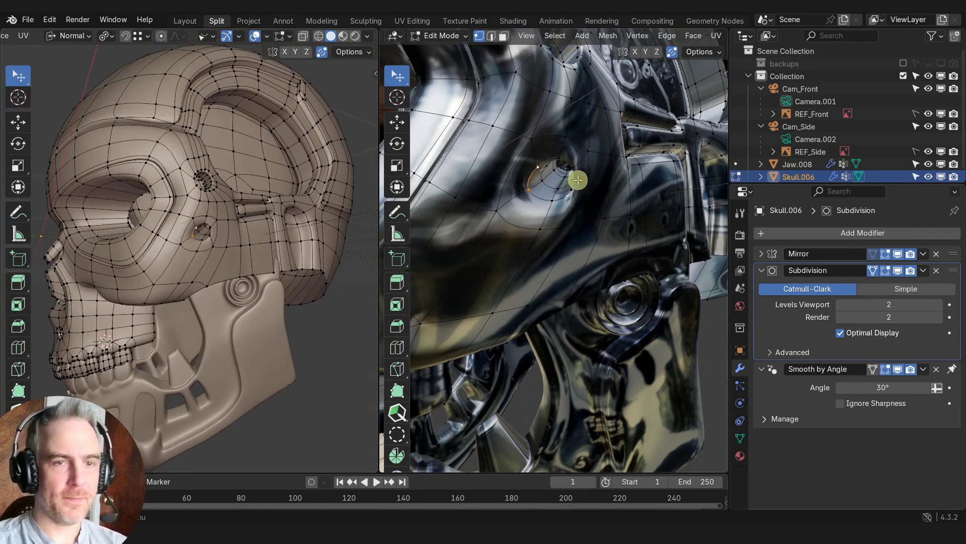
scroll(577, 179, down, 6)
middle_drag(587, 177, 566, 200)
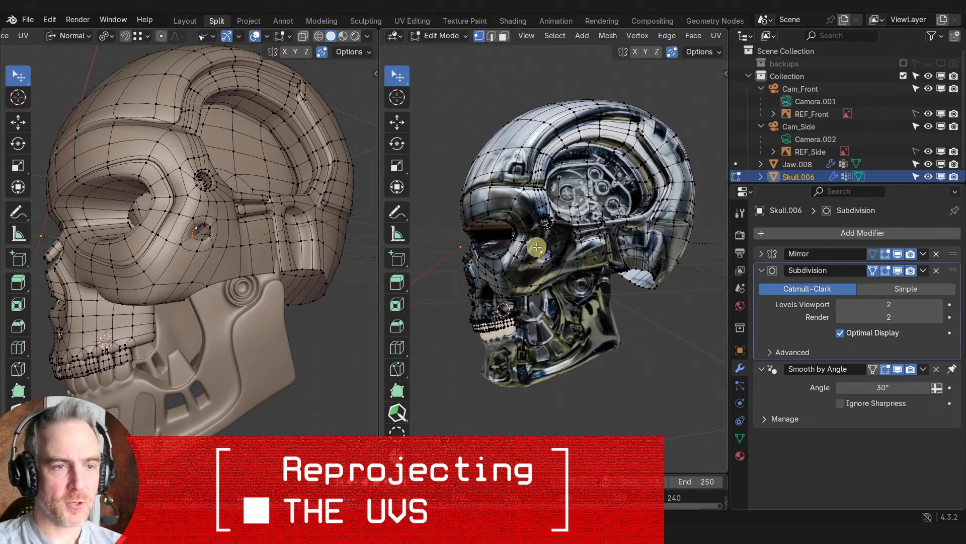
scroll(584, 212, up, 2)
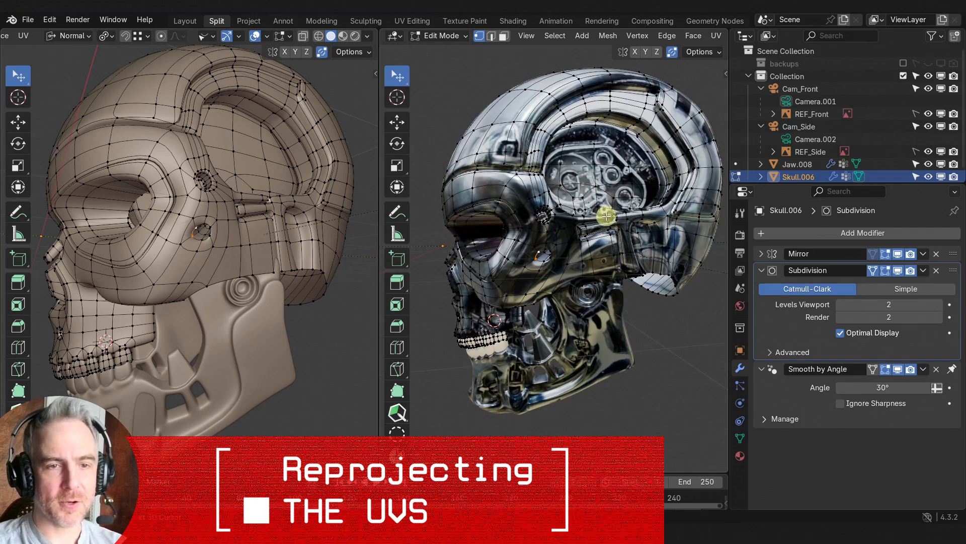
Switch to the UV Editing workspace, select the entire skull mesh, and frame its front UV layout over the reference image
click(410, 22)
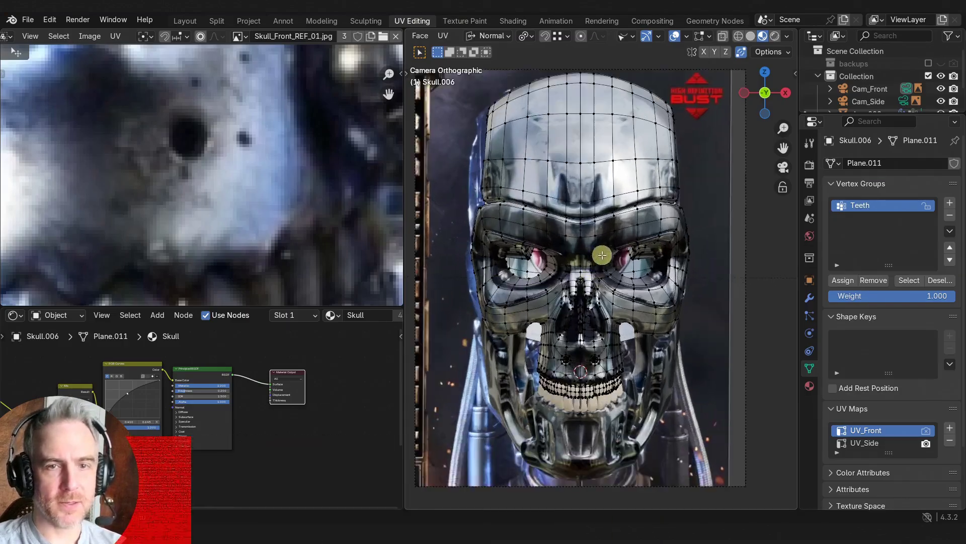
key(a)
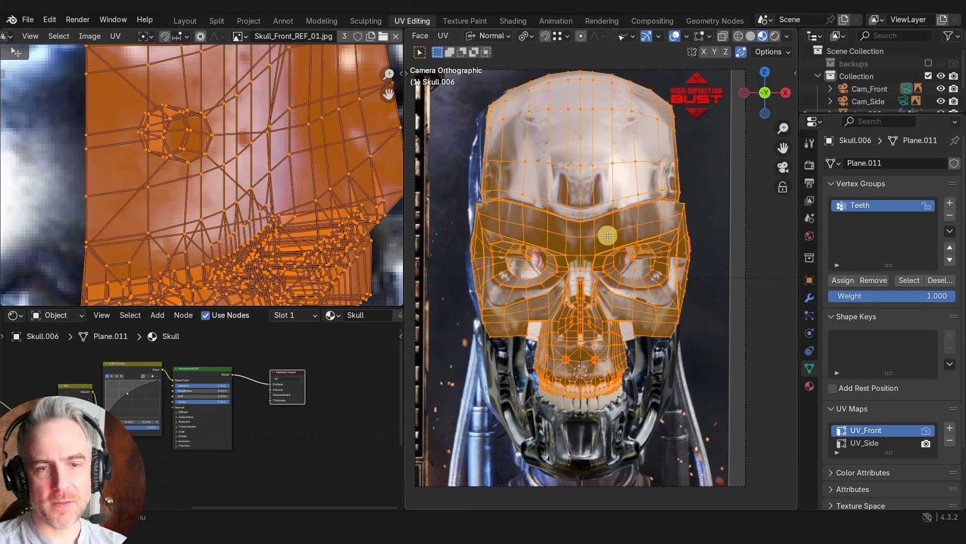
scroll(261, 138, down, 4)
middle_drag(228, 153, 233, 260)
middle_drag(272, 197, 257, 262)
scroll(281, 197, up, 1)
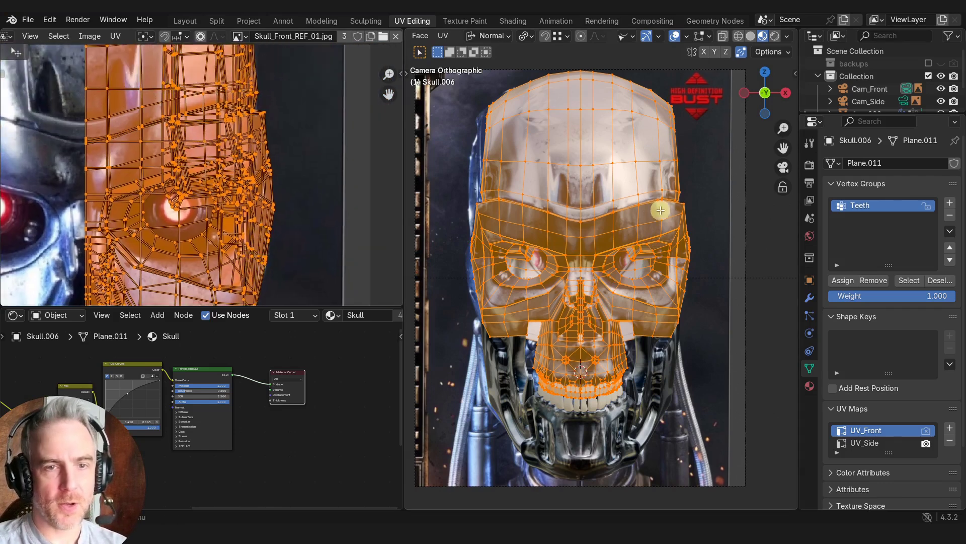
Make Cam_Side the active camera and UV_Side the active UV map, and reproject the whole skull's UVs from that view
click(906, 100)
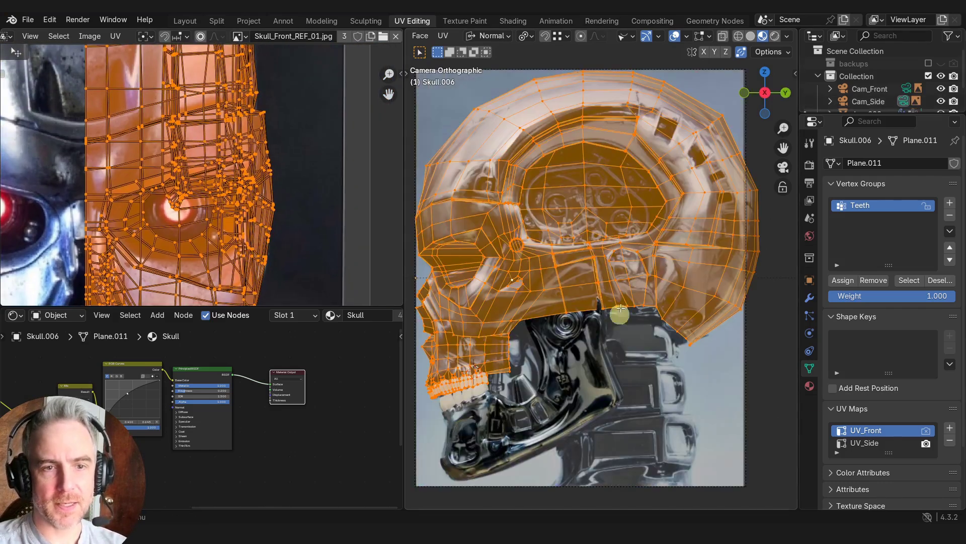
click(865, 442)
scroll(234, 167, down, 4)
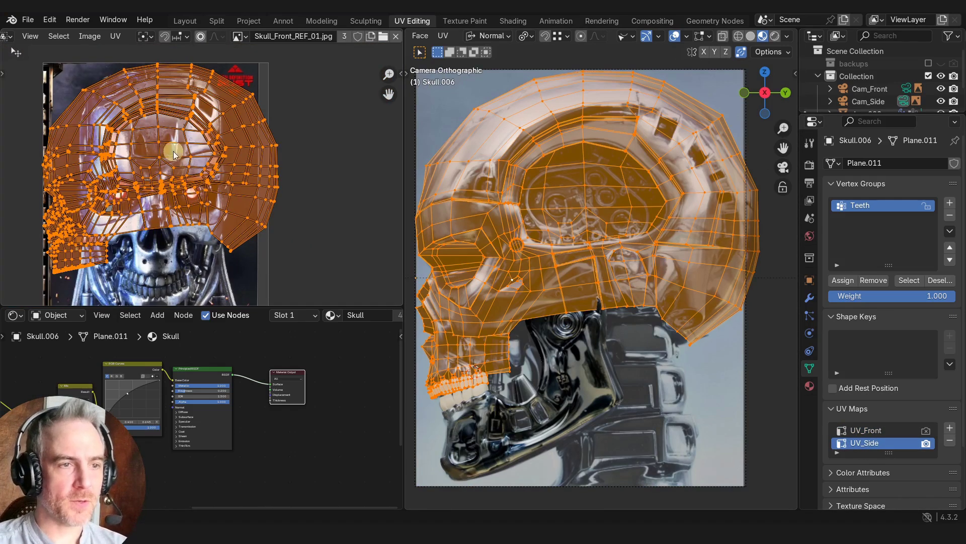
scroll(602, 243, up, 4)
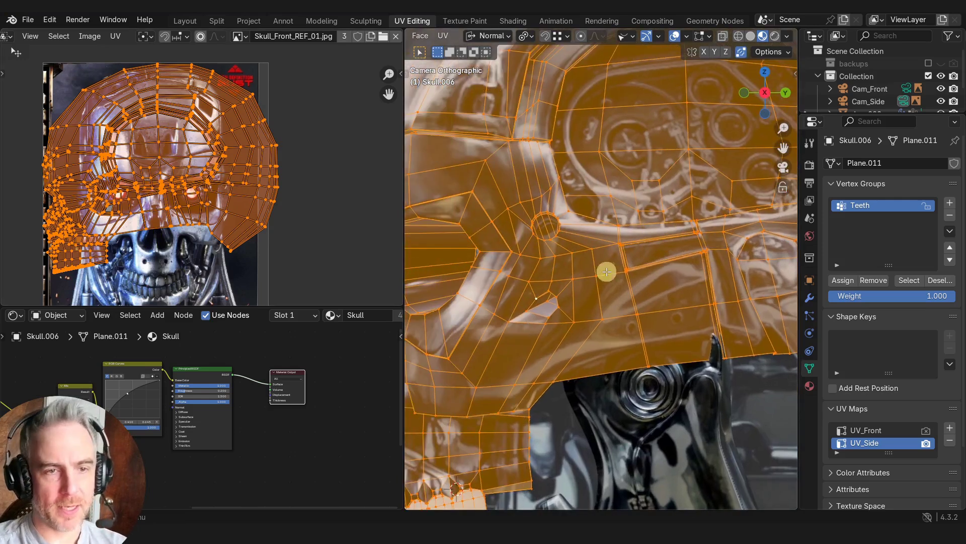
key(u)
click(556, 227)
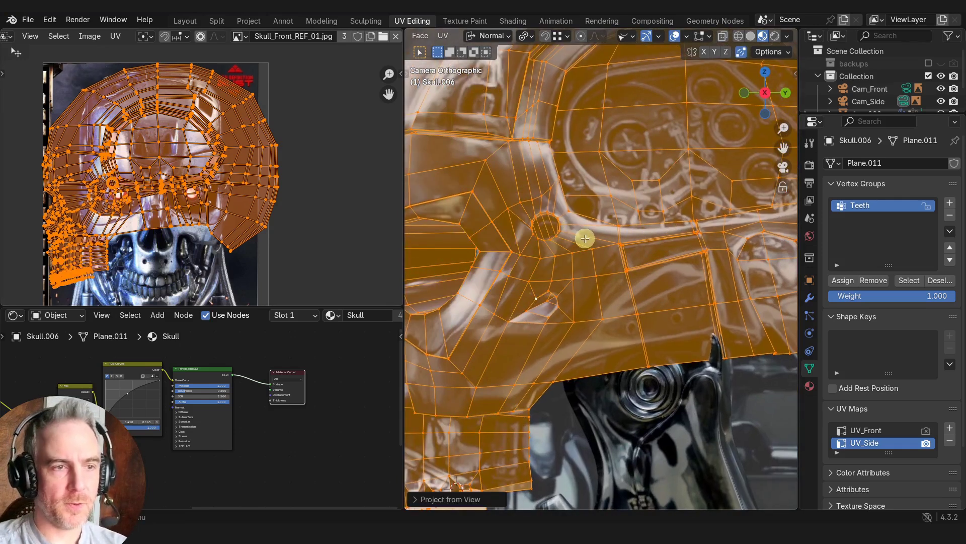
Display Skull_Side_REF_01.jpg behind the side UV layout
scroll(153, 160, up, 5)
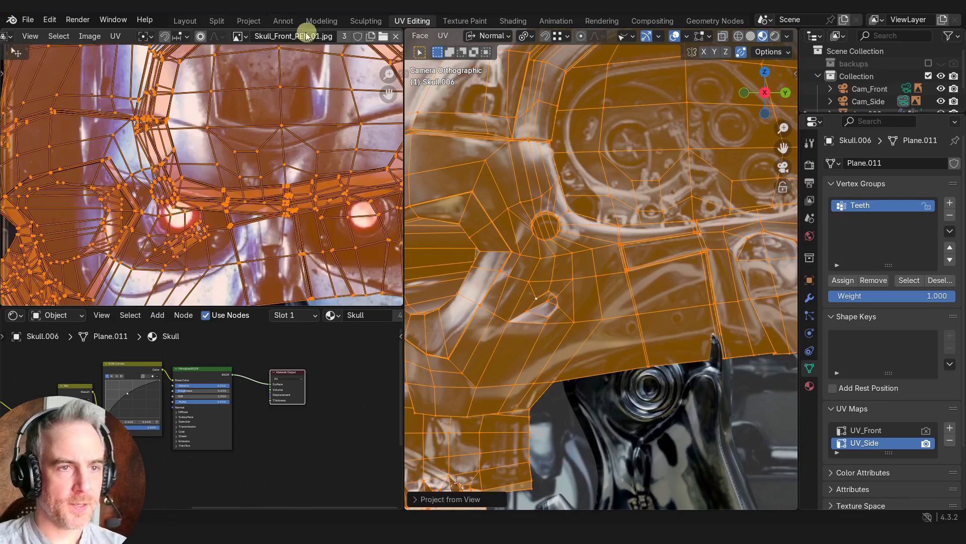
click(238, 37)
click(256, 103)
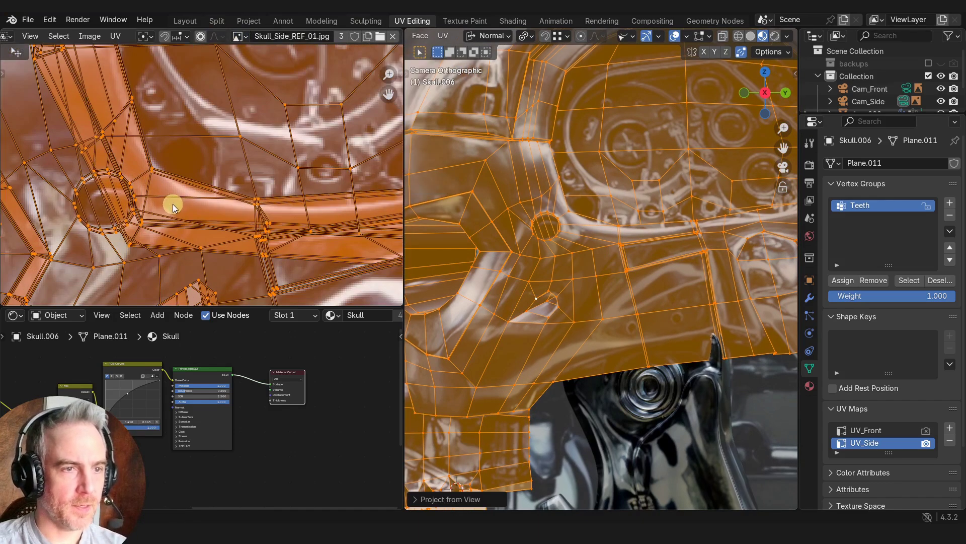
Display Skull_Front_REF_01.jpg behind the UV layout
middle_drag(93, 199, 169, 158)
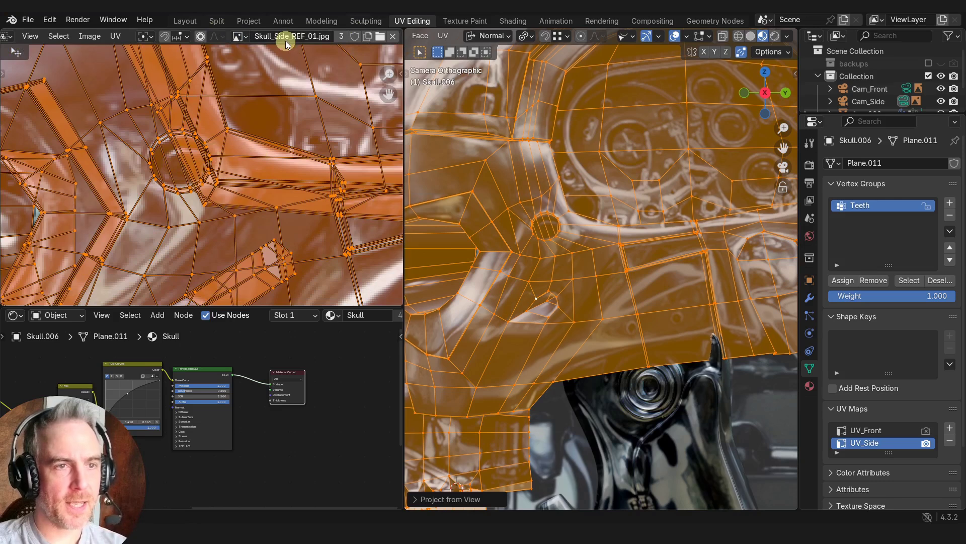
click(239, 36)
click(255, 91)
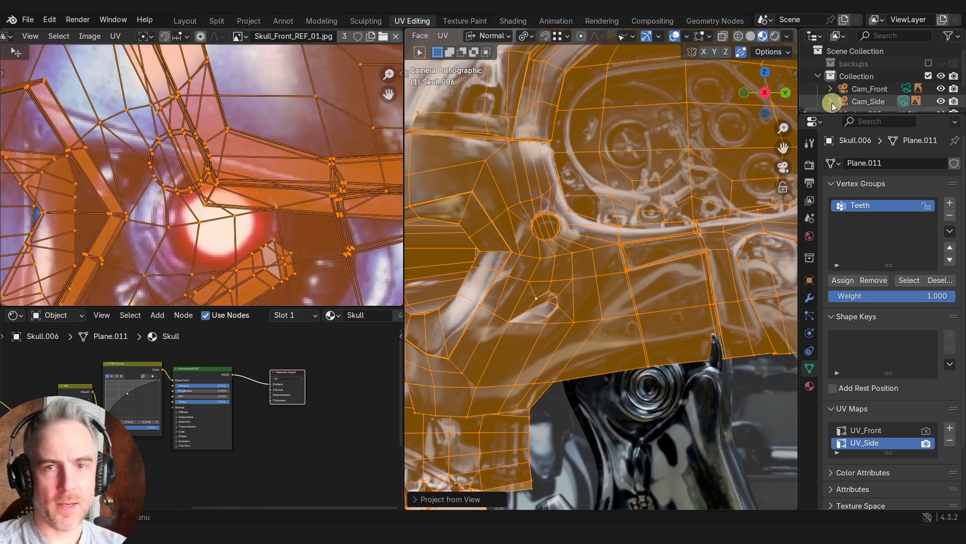
Make Cam_Front the active camera and UV_Front the active UV map, and reproject the whole skull's UVs from that view
click(906, 89)
click(880, 430)
scroll(654, 317, down, 4)
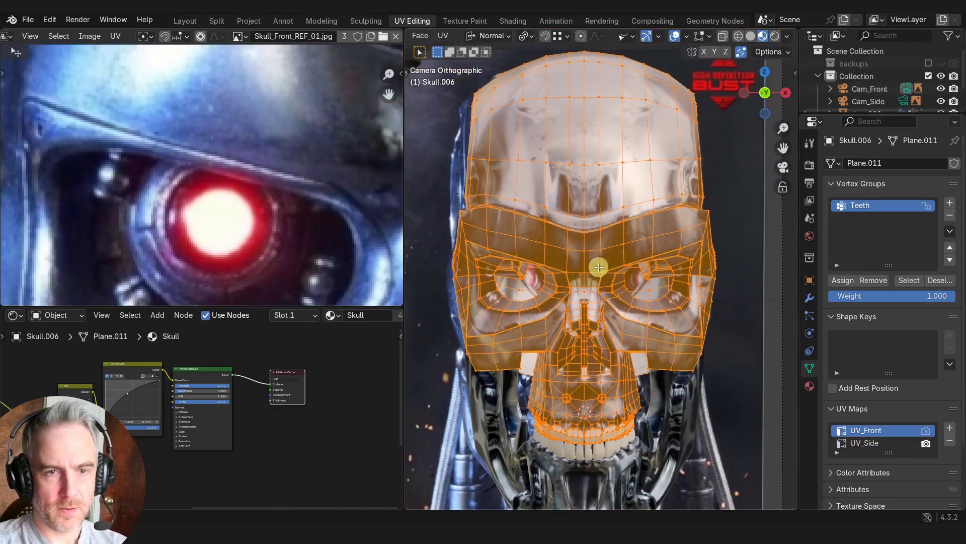
key(u)
click(596, 263)
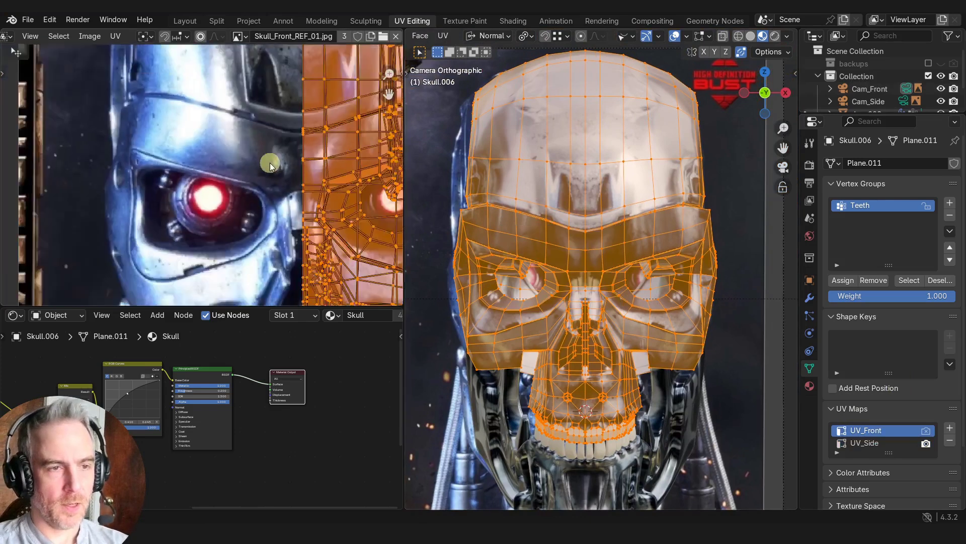
scroll(223, 186, up, 3)
scroll(223, 185, up, 5)
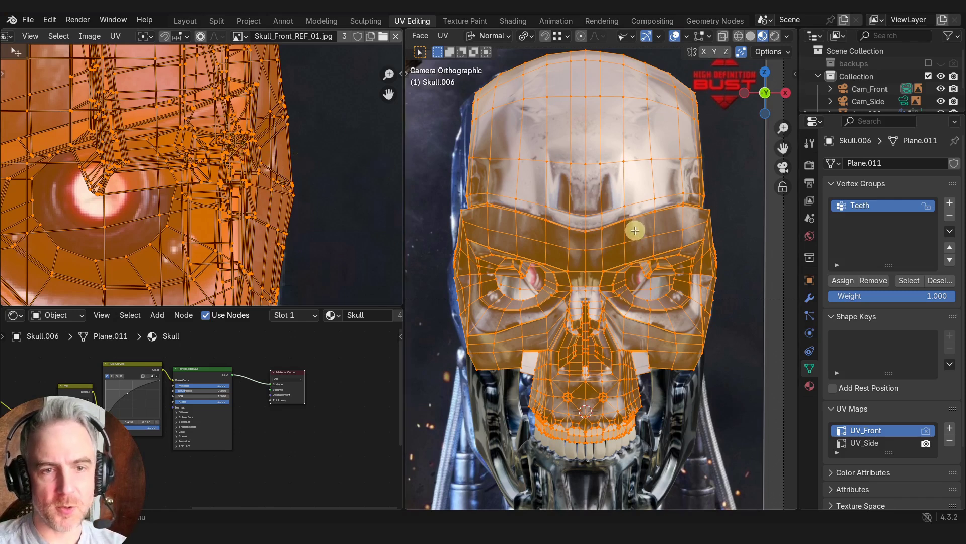
key(u)
click(639, 209)
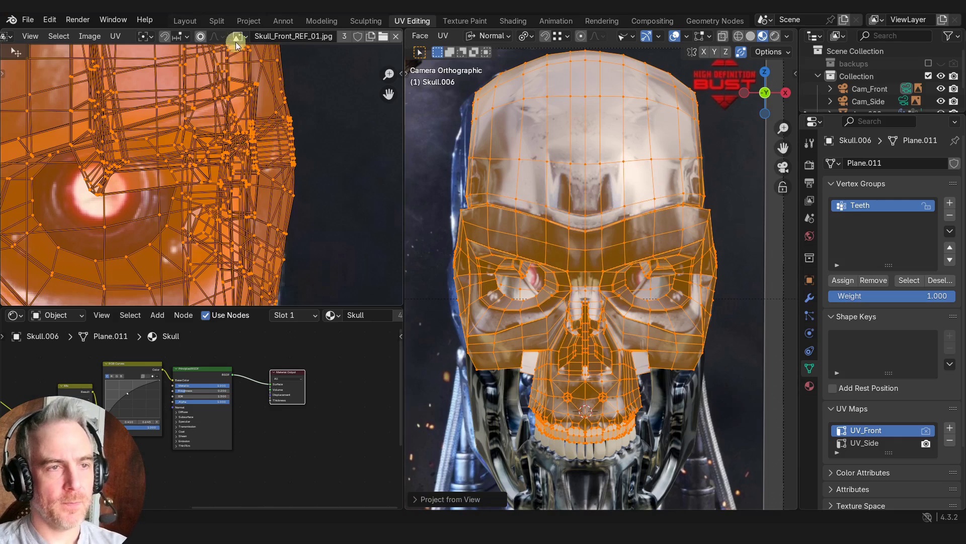
Return to the Layout workspace, turn the skull's subdivision display back on, and inspect the reprojected textures around the side recesses
click(185, 21)
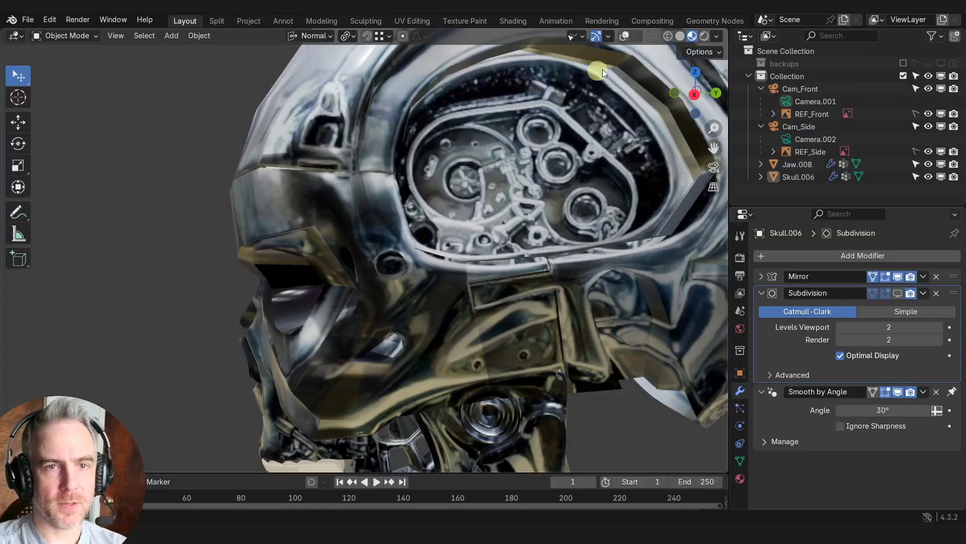
key(q)
click(500, 101)
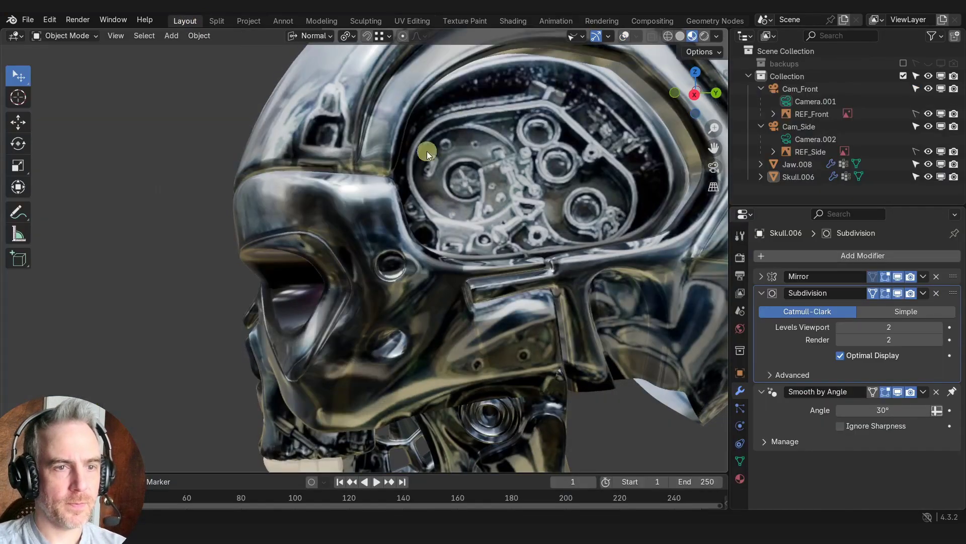
scroll(427, 151, down, 3)
middle_drag(427, 151, 335, 174)
scroll(391, 156, up, 3)
scroll(410, 149, down, 2)
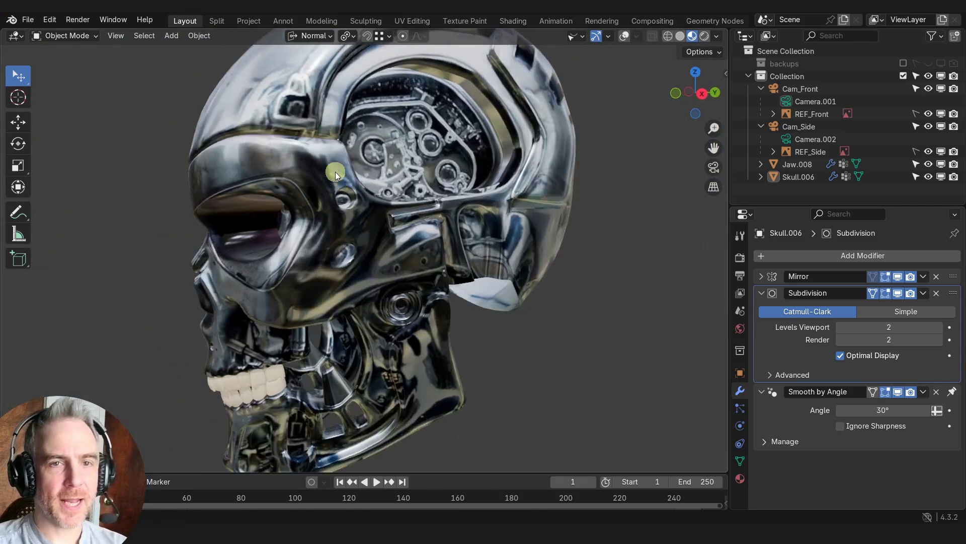
Switch the viewport to solid shading and examine the untextured skull and jaw geometry from the front
click(675, 35)
mouse_move(464, 136)
middle_down()
mouse_move(425, 171)
mouse_move(442, 157)
mouse_move(449, 194)
mouse_move(393, 193)
mouse_move(319, 225)
mouse_move(358, 250)
mouse_move(386, 231)
middle_up()
middle_drag(322, 151, 445, 131)
scroll(467, 153, up, 3)
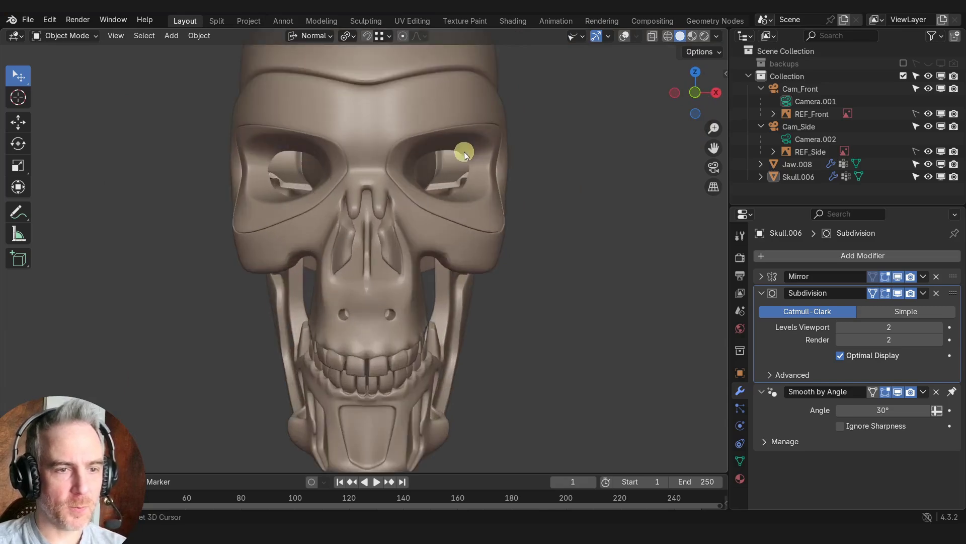
mouse_move(464, 152)
middle_down()
mouse_move(461, 137)
mouse_move(453, 163)
middle_up()
scroll(454, 156, down, 2)
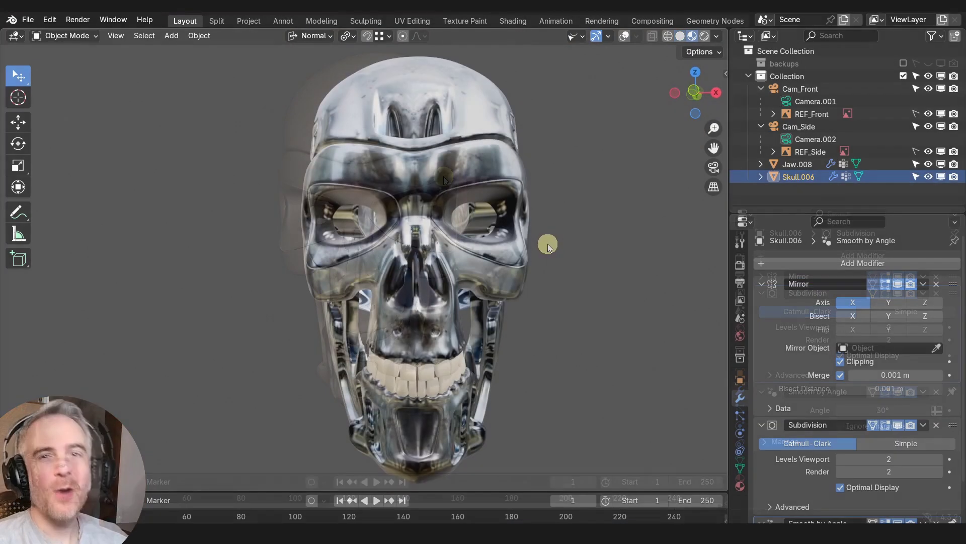
Examine the textured skull's forehead, eye sockets, side opening and rear recesses from several angles
middle_drag(550, 240, 485, 274)
scroll(484, 274, up, 3)
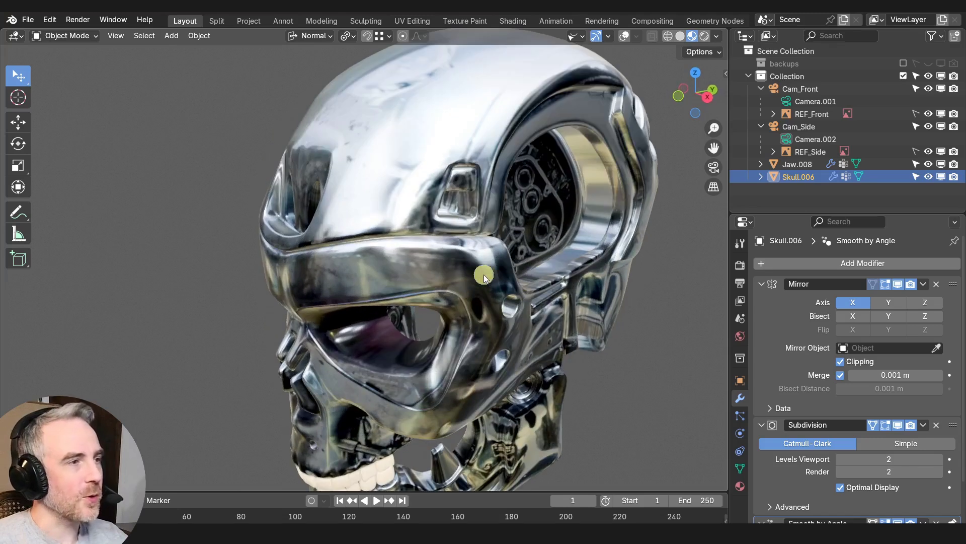
middle_drag(468, 201, 321, 222)
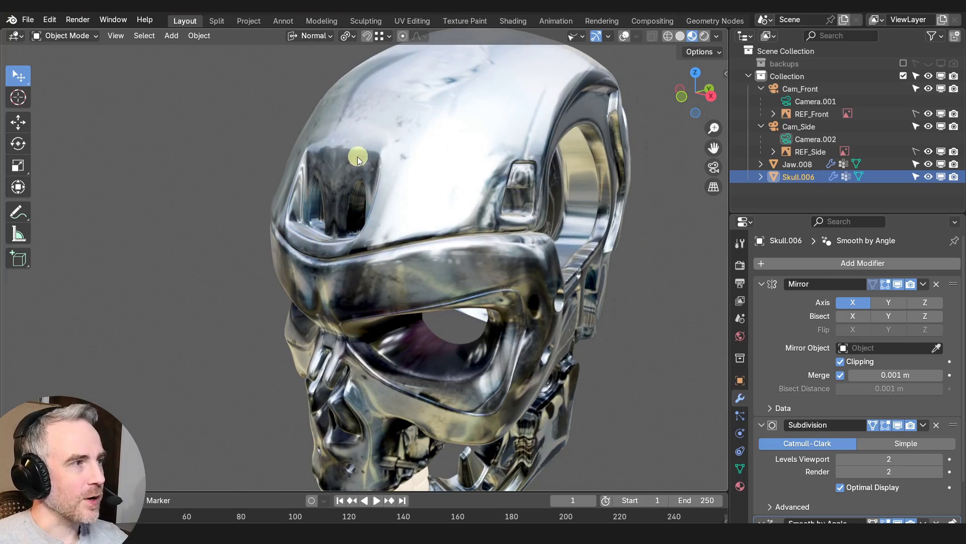
middle_drag(585, 185, 482, 177)
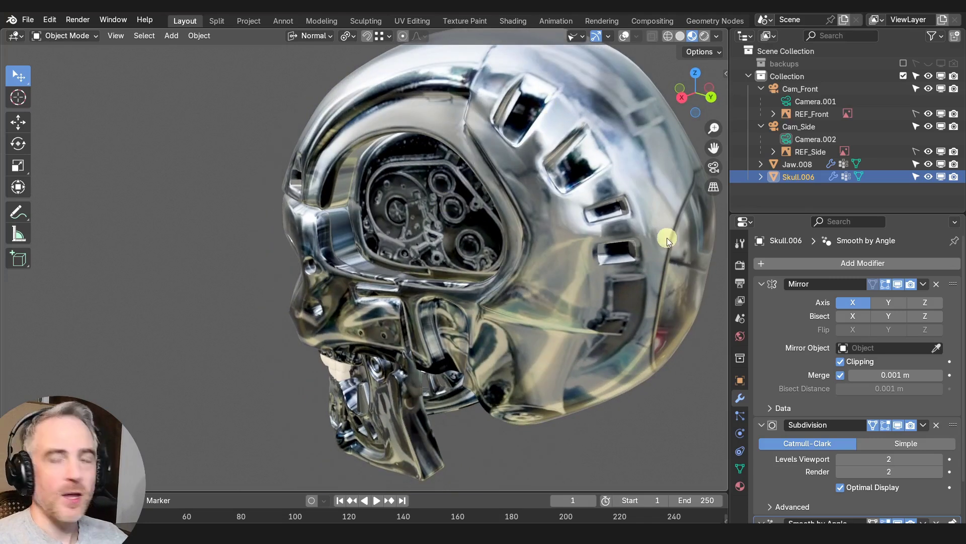